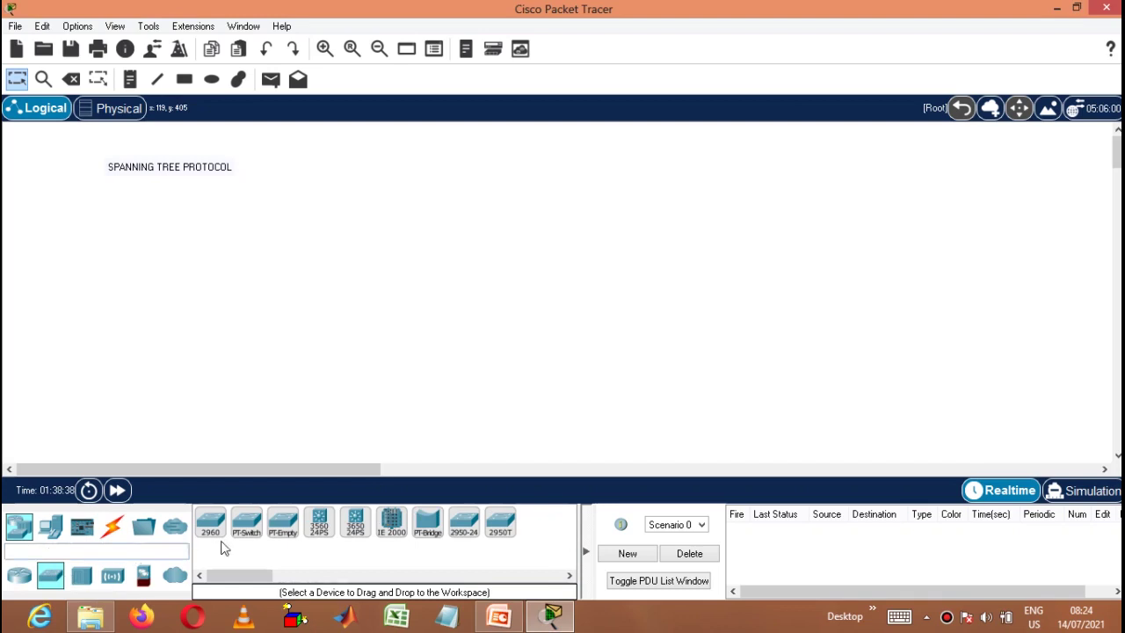
# Place three 2960 switches on the workspace in a triangle, with one at the apex and two below it.
pyautogui.click(214, 526)
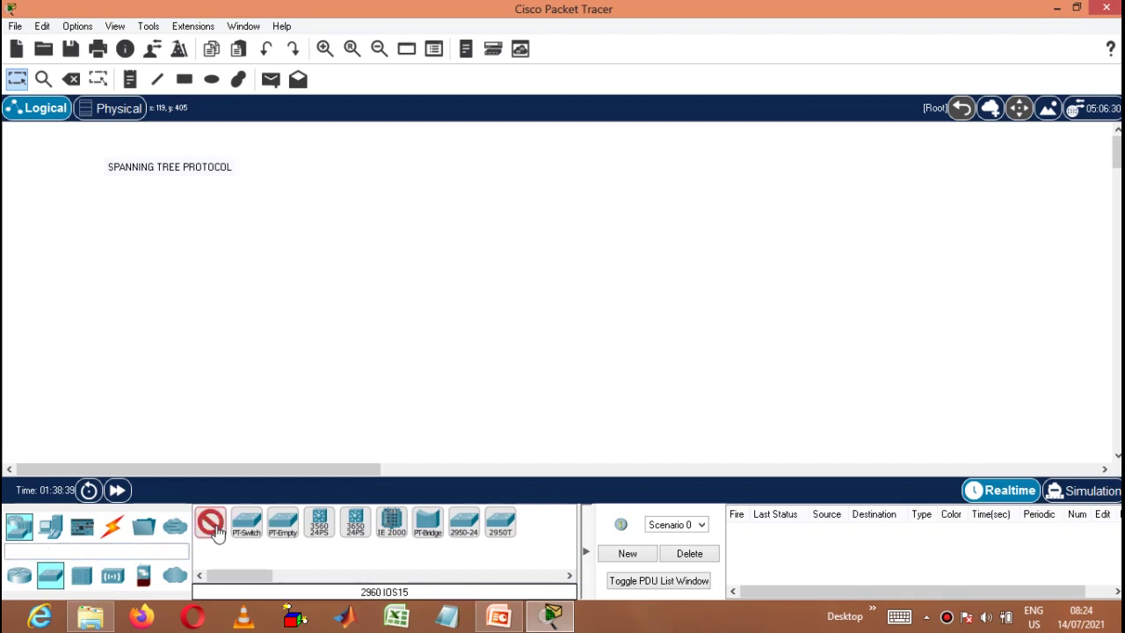
pyautogui.click(439, 204)
pyautogui.click(437, 200)
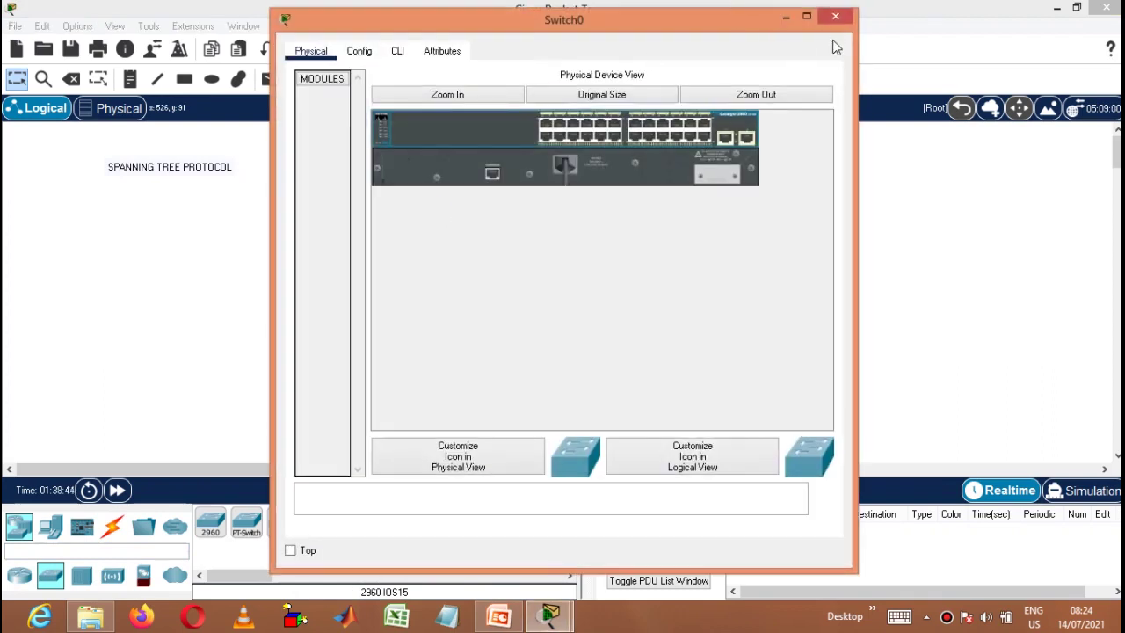
pyautogui.click(835, 16)
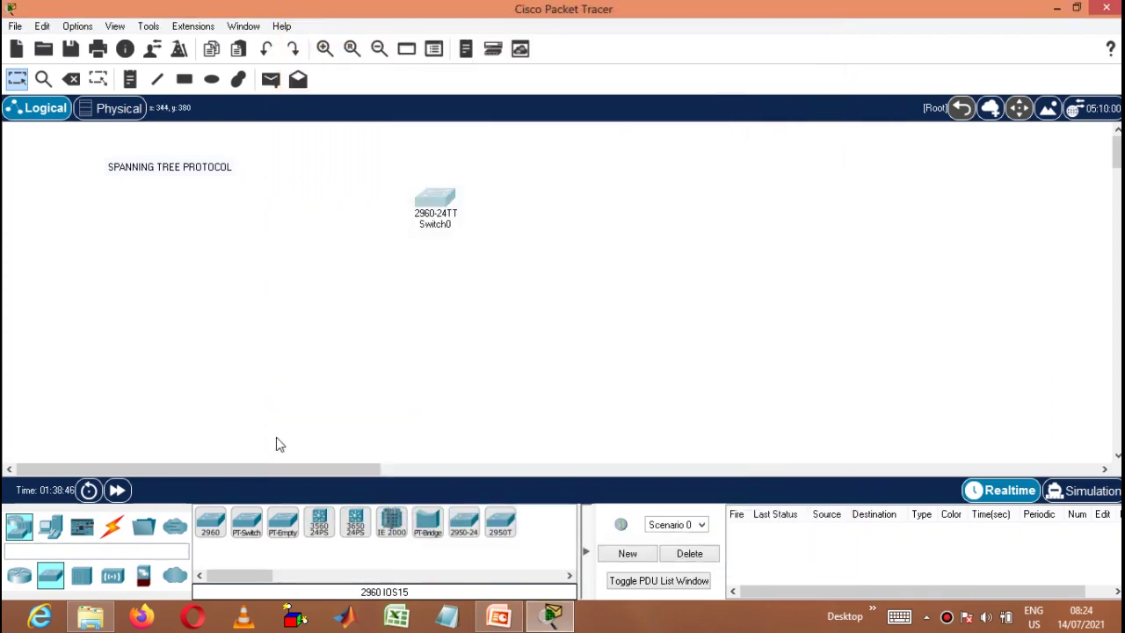
pyautogui.click(209, 525)
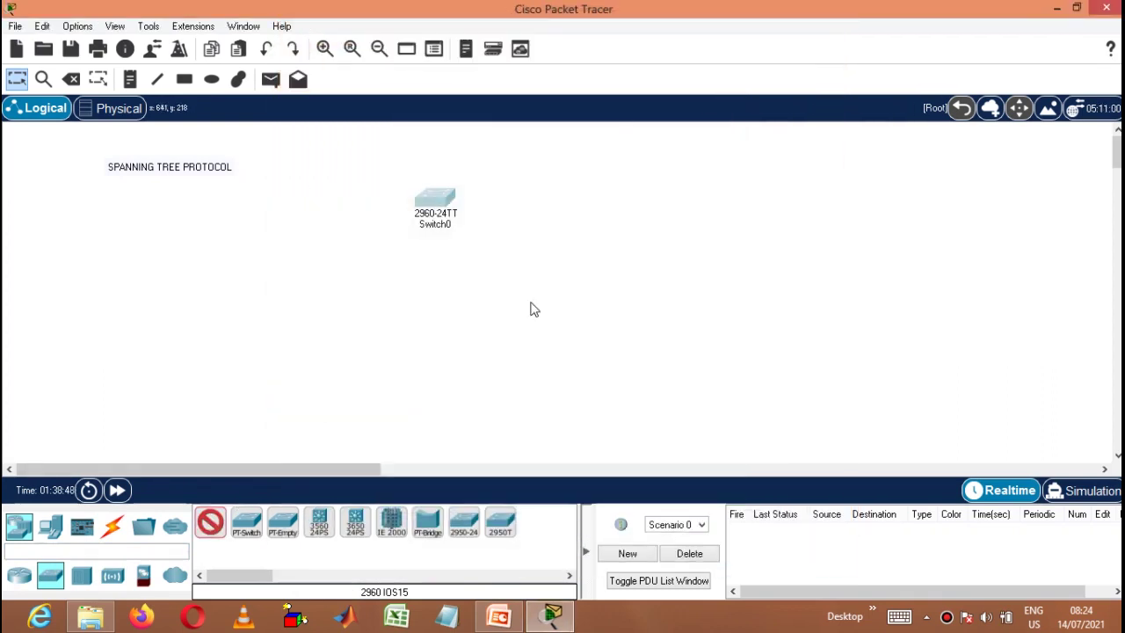
pyautogui.click(530, 308)
pyautogui.click(211, 524)
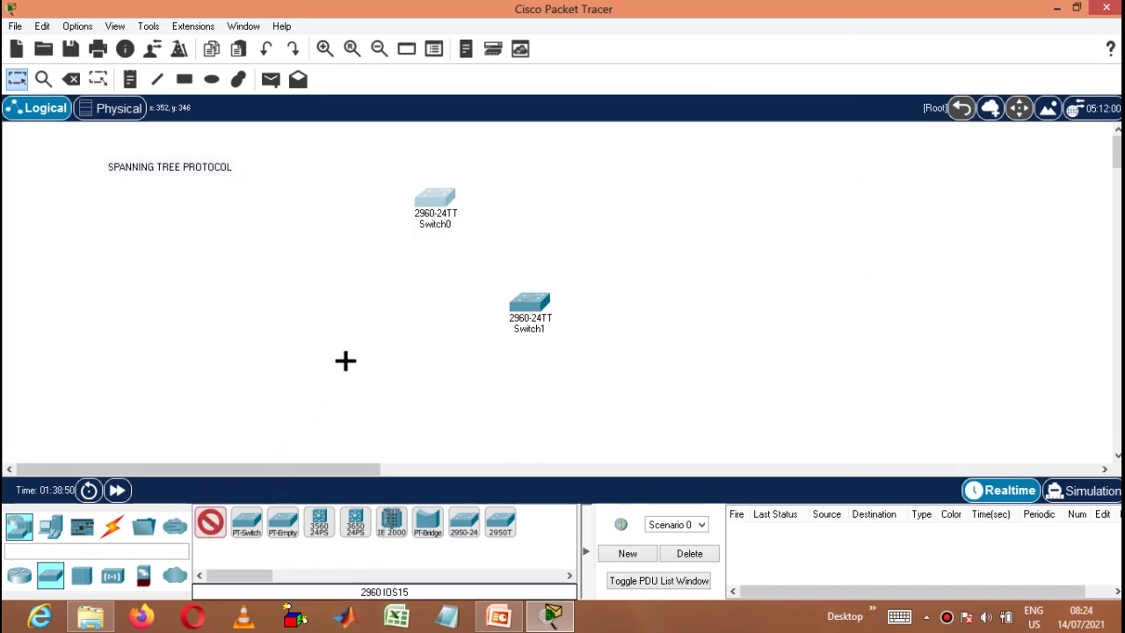
pyautogui.click(376, 310)
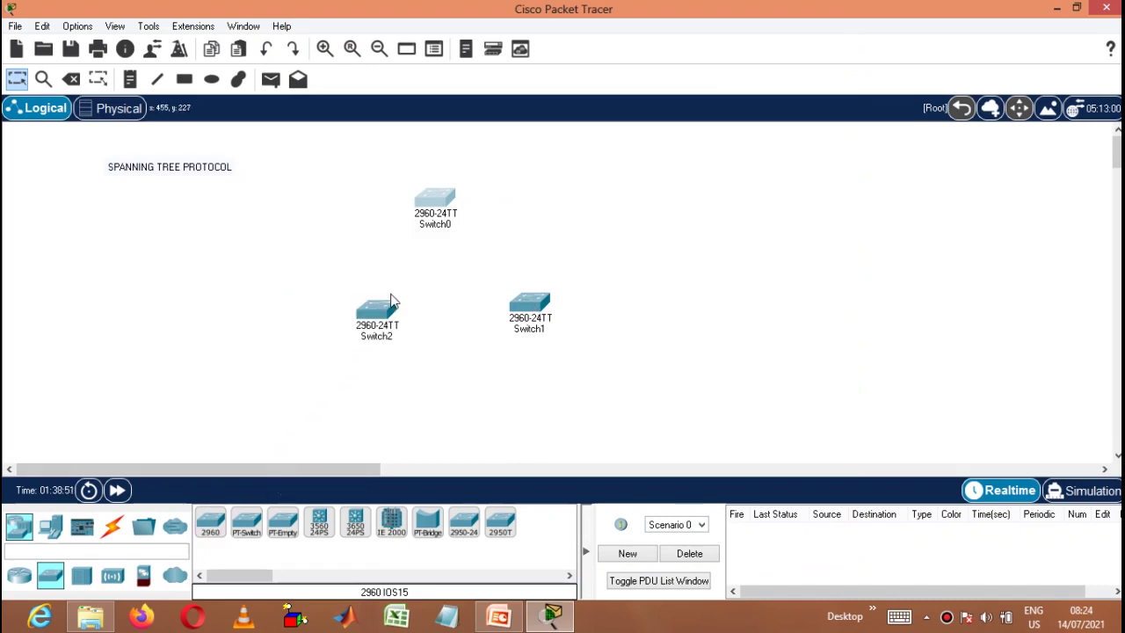
# Rename the apex switch S1, the lower-right one S2 and the lower-left one S3, and shift S2 slightly toward S1.
pyautogui.click(448, 225)
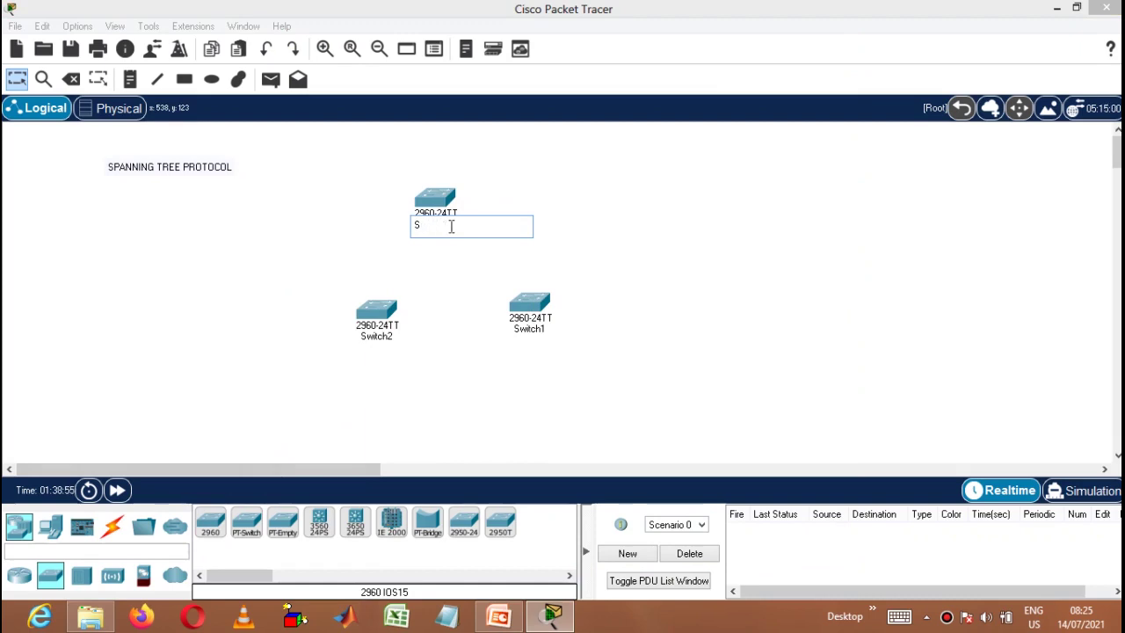
pyautogui.write('S1')
pyautogui.click(542, 329)
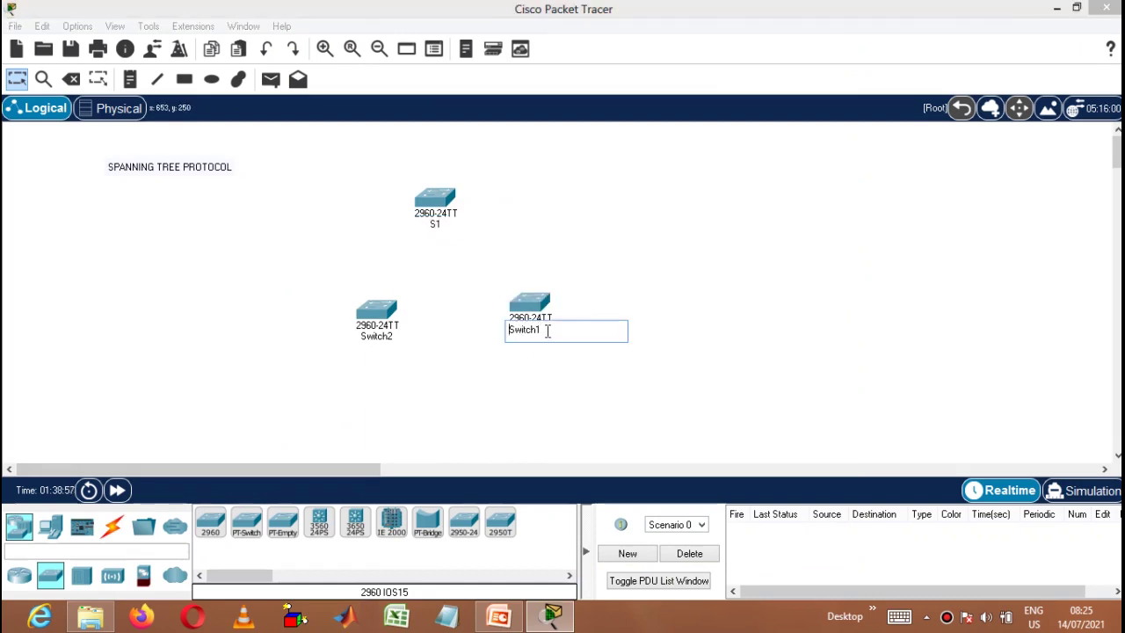
pyautogui.write('S2')
pyautogui.press('Return')
pyautogui.click(391, 340)
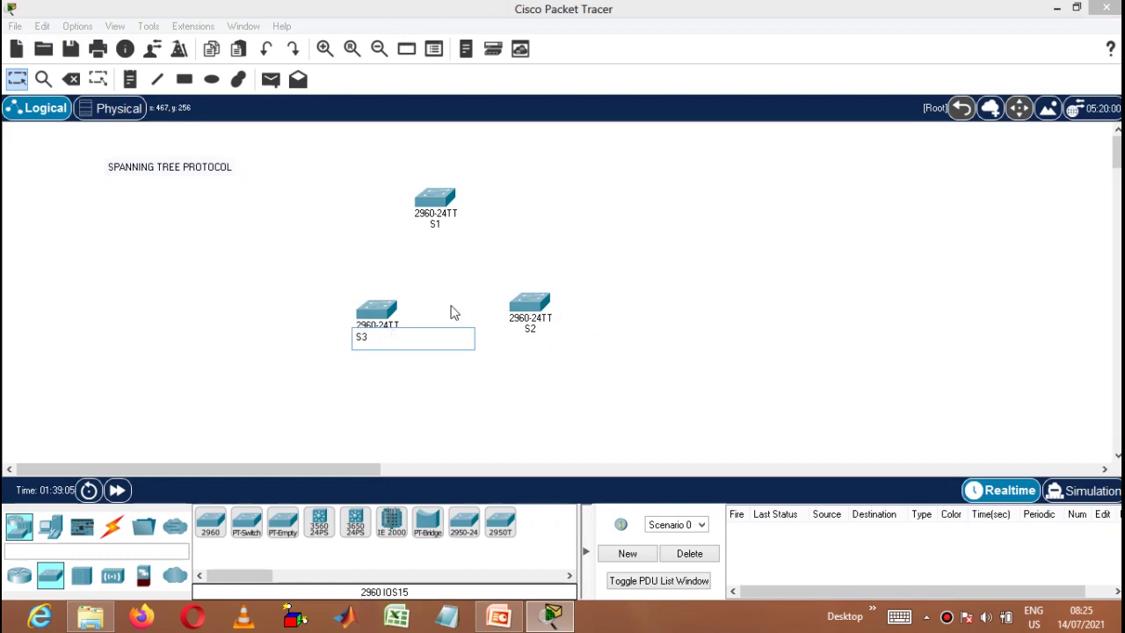
pyautogui.write('S3')
pyautogui.press('Return')
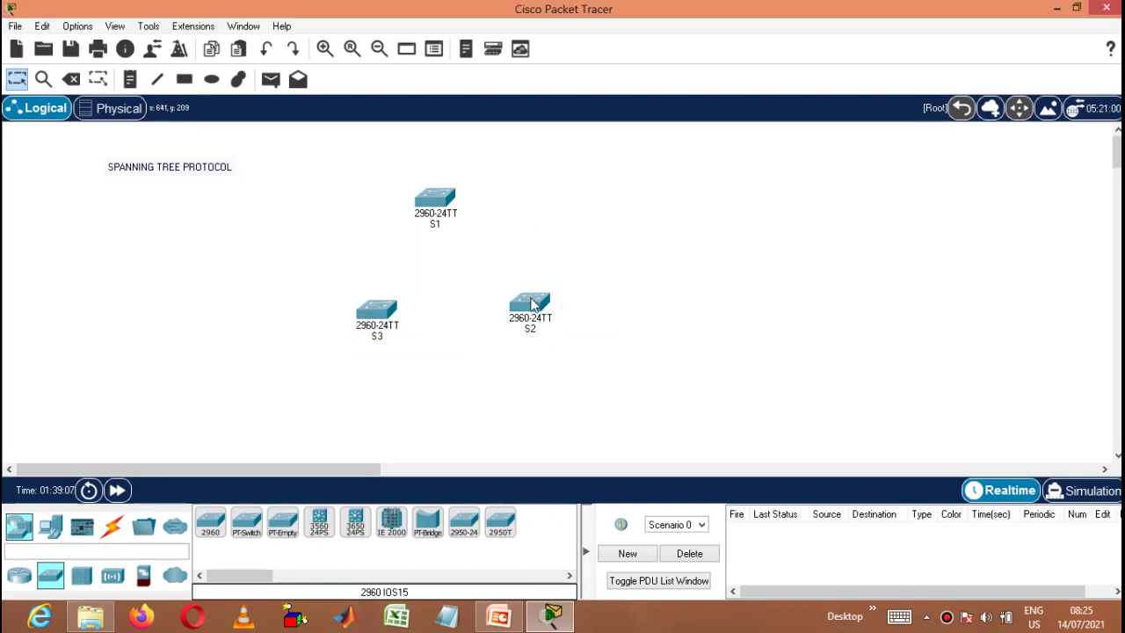
pyautogui.moveTo(532, 303); pyautogui.dragTo(518, 294)
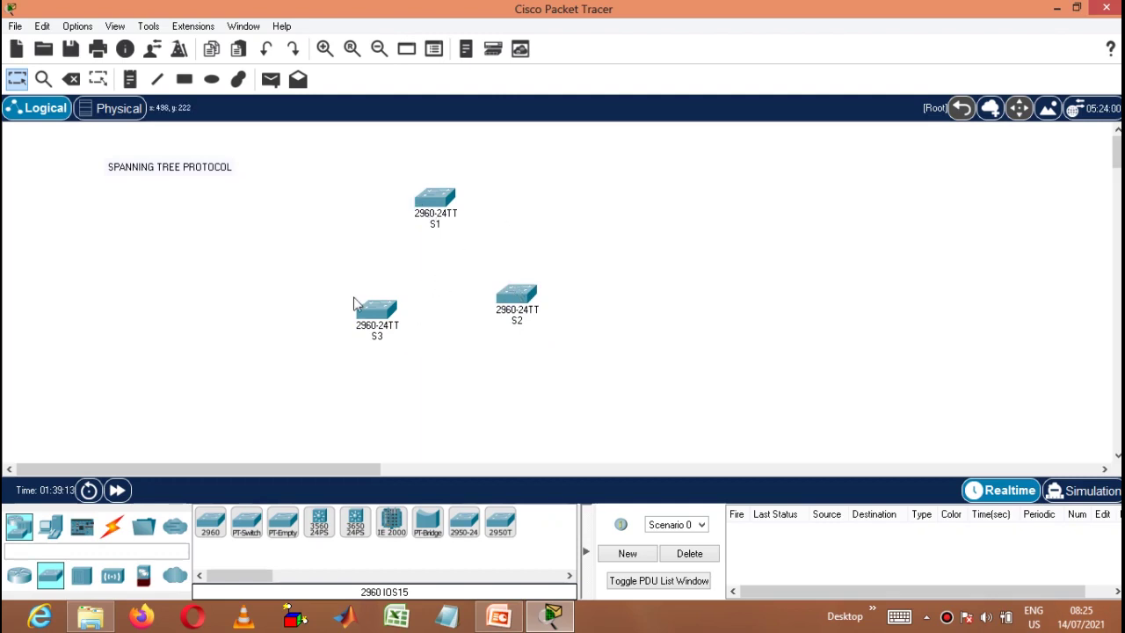
# Connect FastEthernet0/1 of S3 to FastEthernet0/1 of S1 with a copper straight-through cable.
pyautogui.click(121, 532)
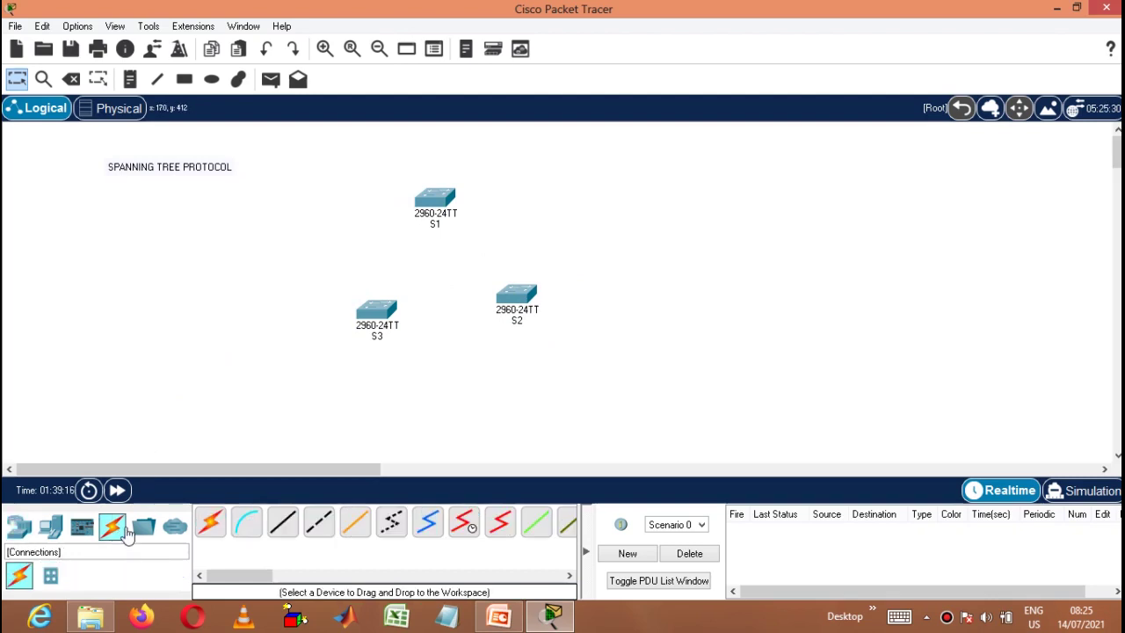
pyautogui.click(284, 525)
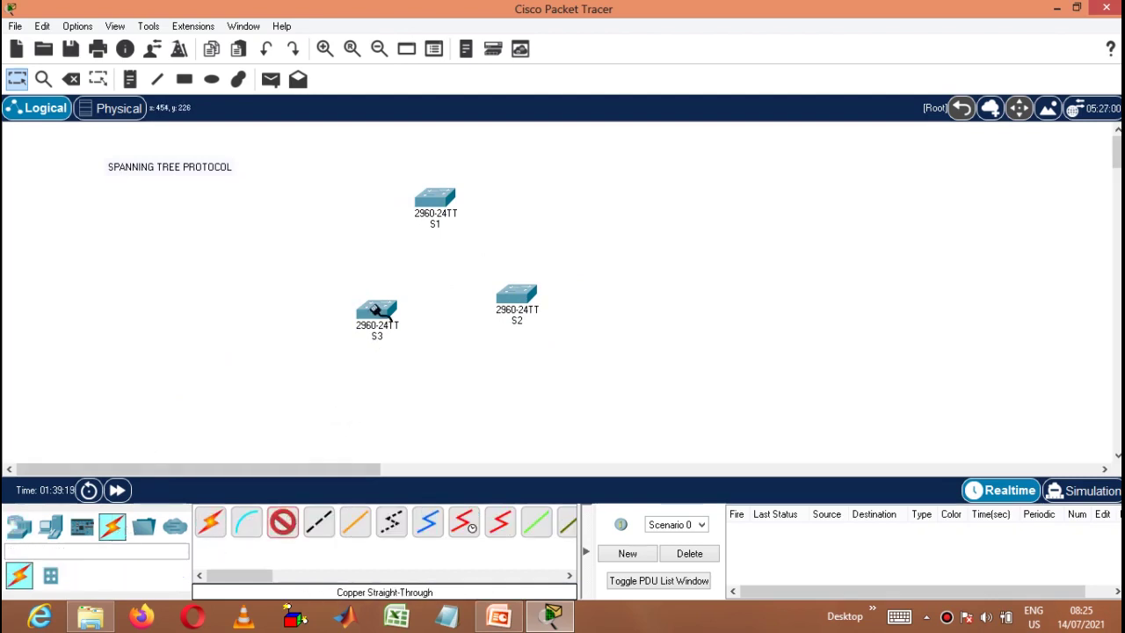
pyautogui.click(381, 313)
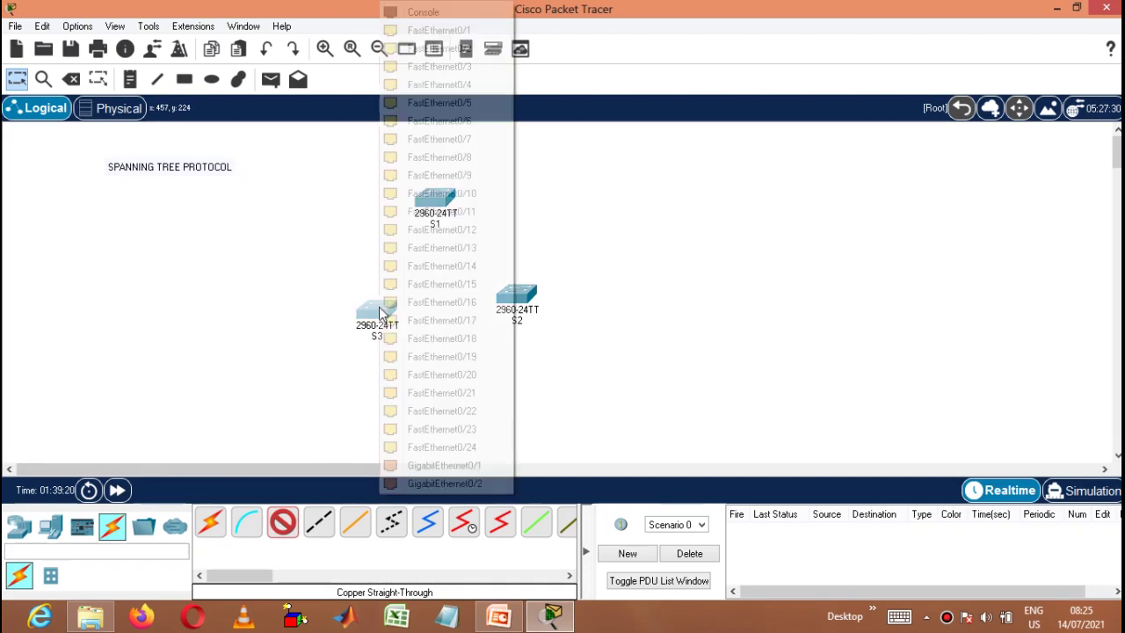
pyautogui.click(440, 29)
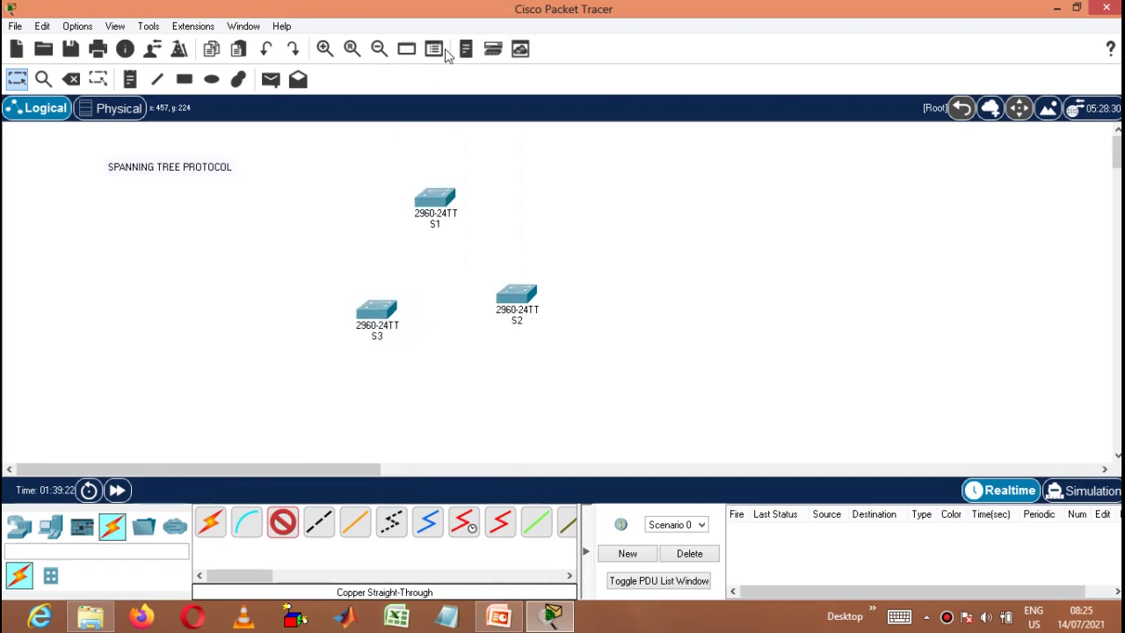
pyautogui.click(432, 198)
pyautogui.click(496, 32)
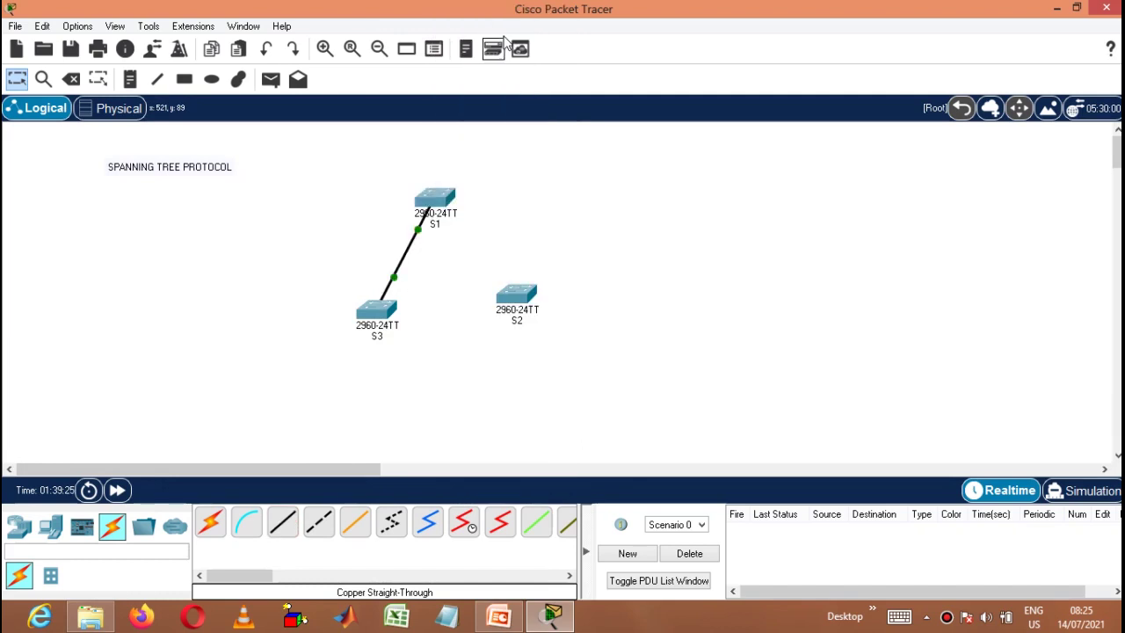
# Add a second copper straight-through link from S3 FastEthernet0/2 to S1 FastEthernet0/2.
pyautogui.click(282, 527)
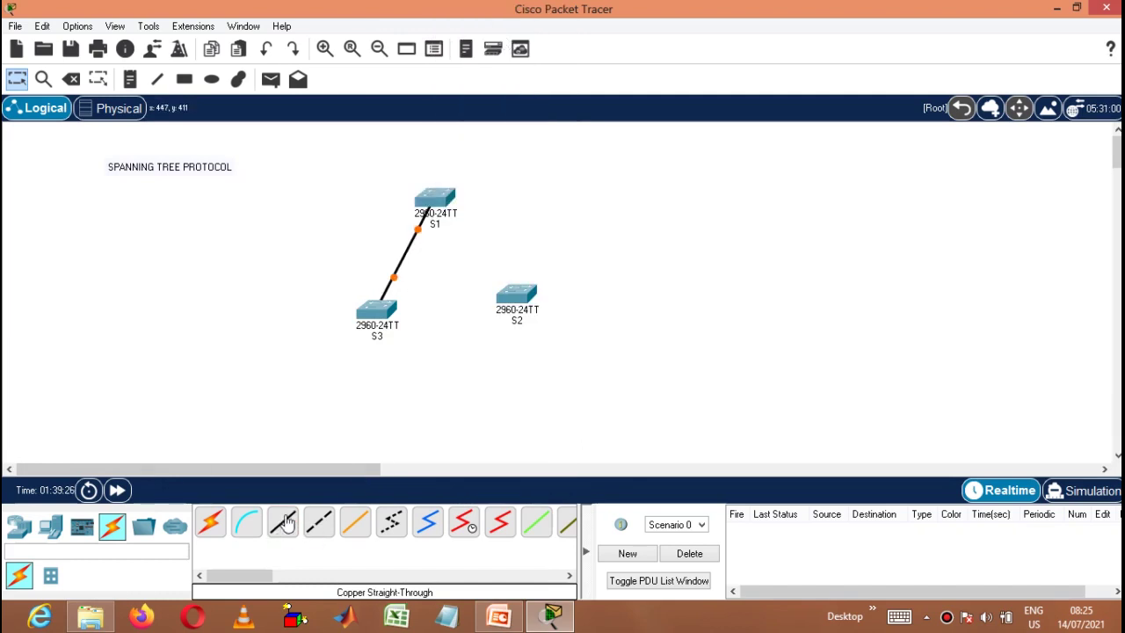
pyautogui.click(393, 320)
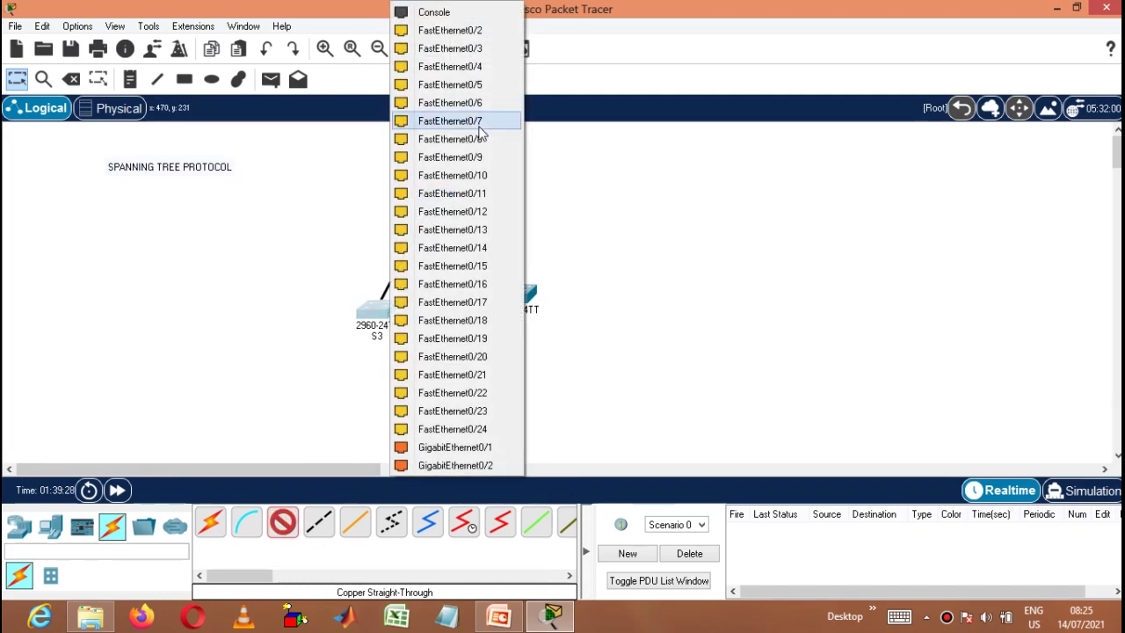
pyautogui.click(494, 28)
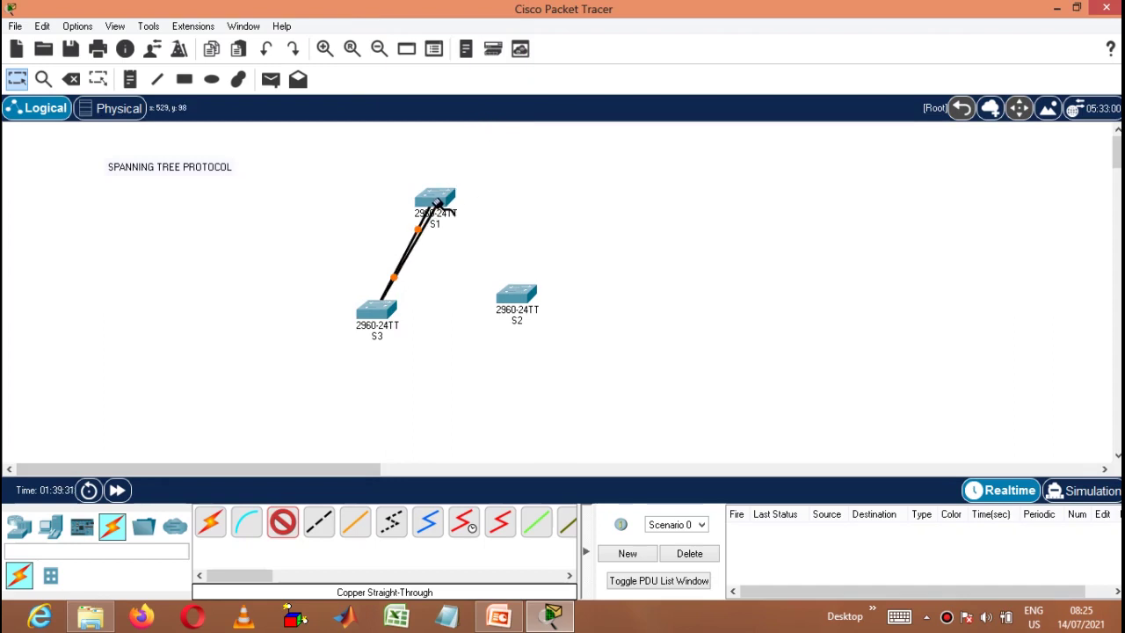
pyautogui.click(442, 205)
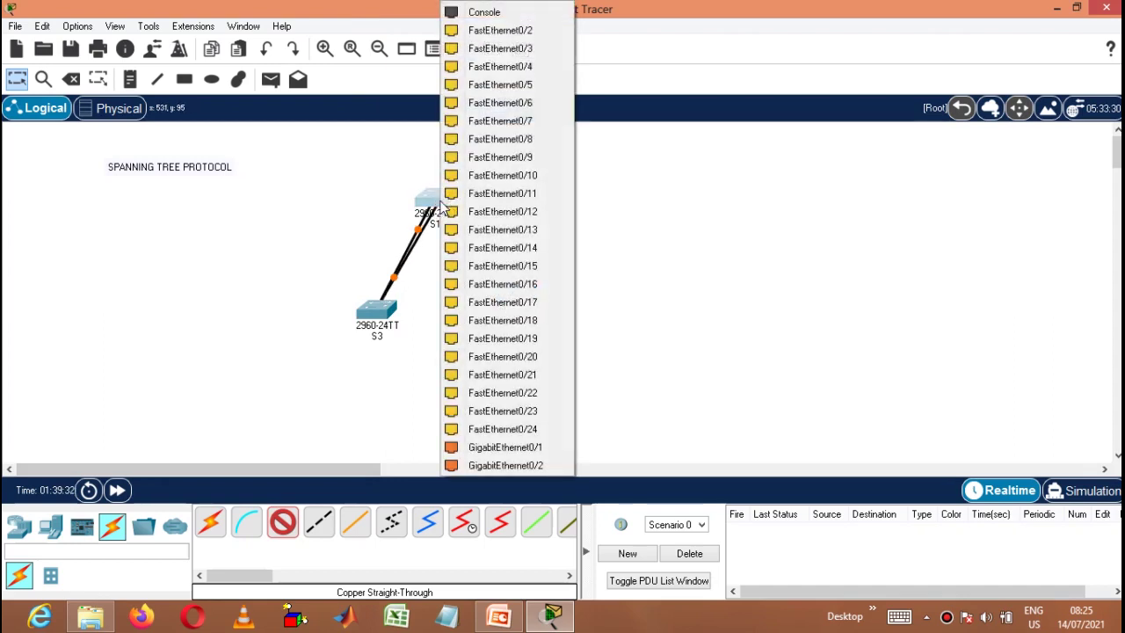
pyautogui.click(519, 31)
# Connect FastEthernet0/3 of S1 to FastEthernet0/1 of S2 with a copper straight-through cable.
pyautogui.click(282, 522)
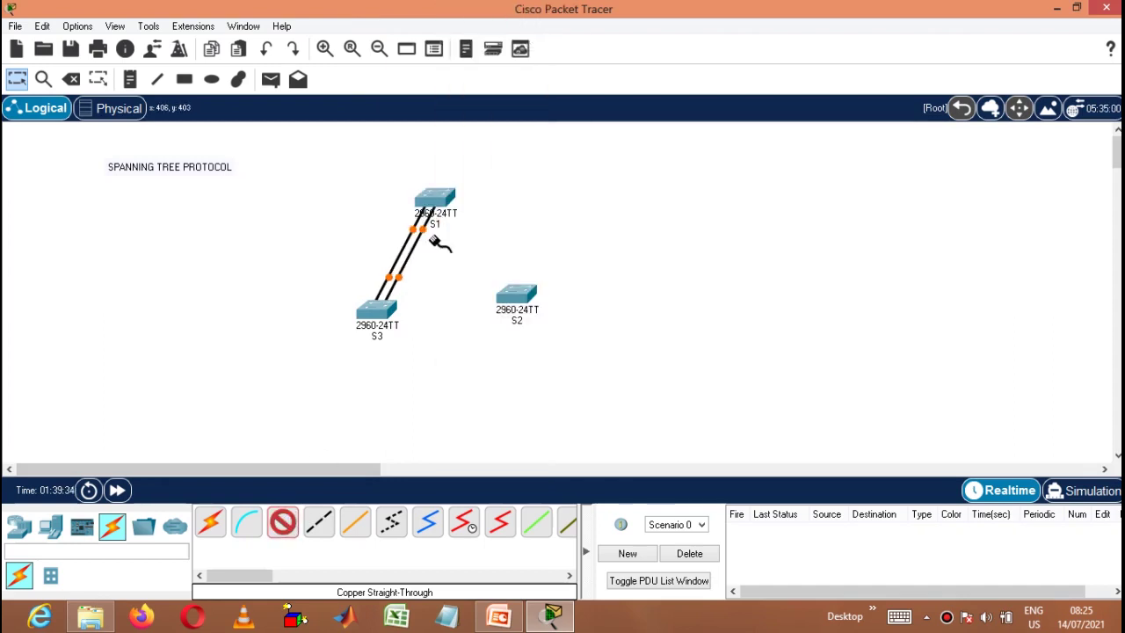
pyautogui.click(445, 200)
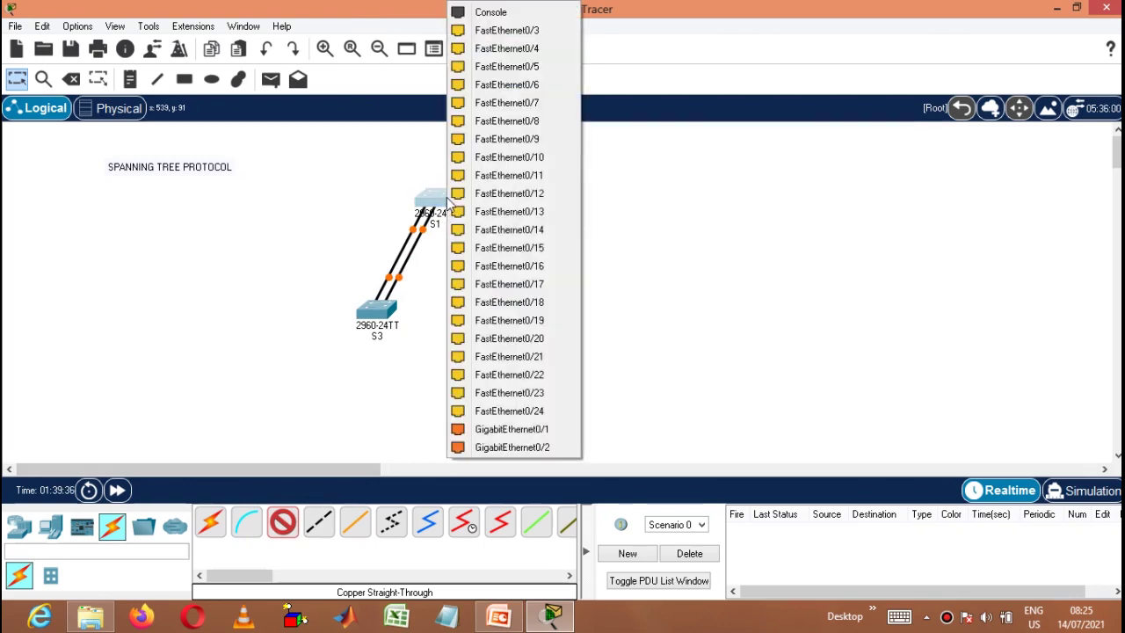
pyautogui.click(515, 29)
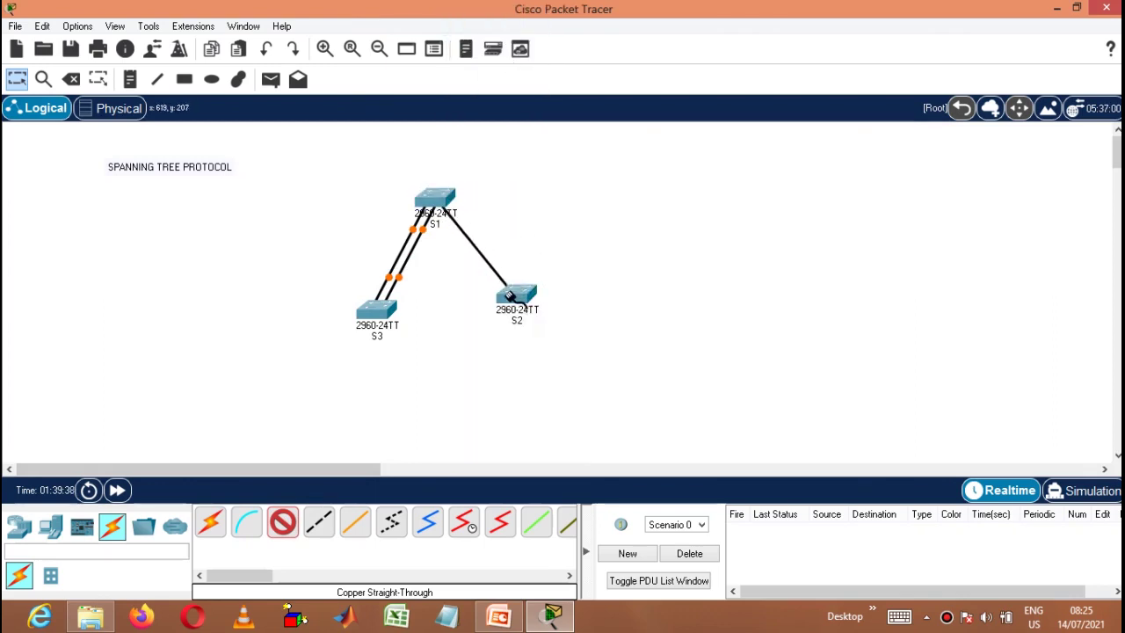
pyautogui.click(515, 287)
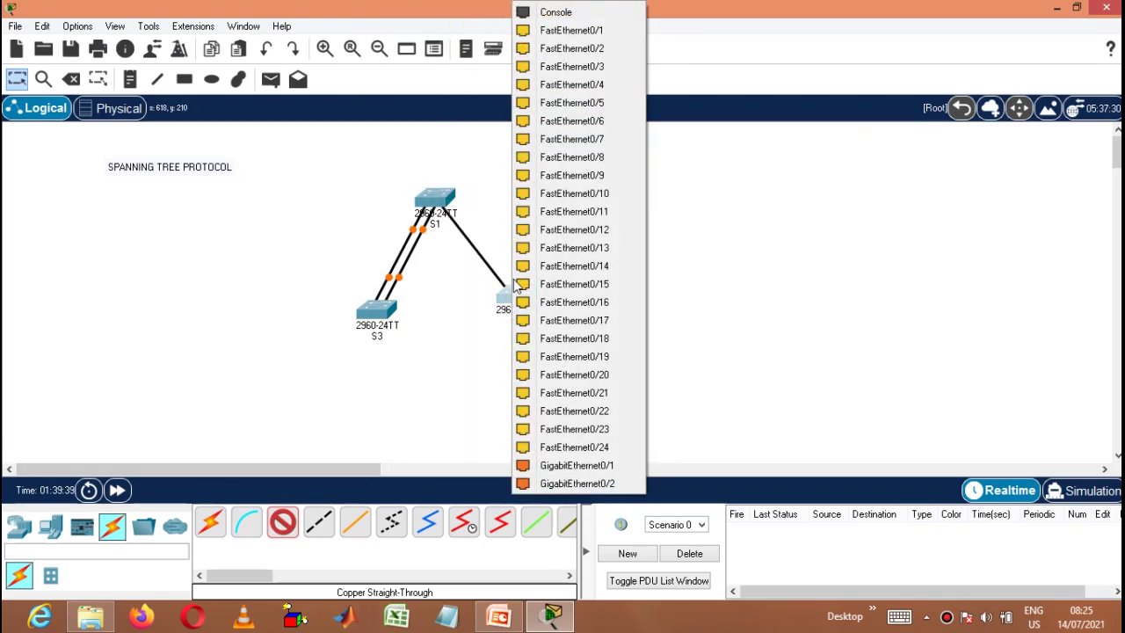
pyautogui.click(591, 35)
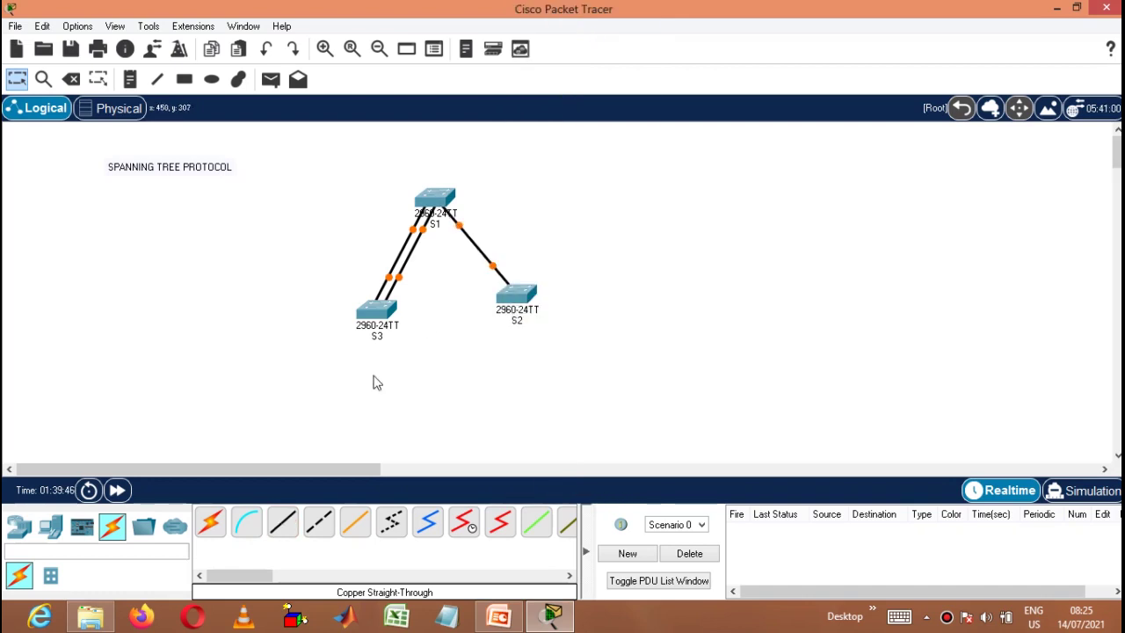
# Add a second copper straight-through link from S1 FastEthernet0/4 to S2 FastEthernet0/4.
pyautogui.click(285, 518)
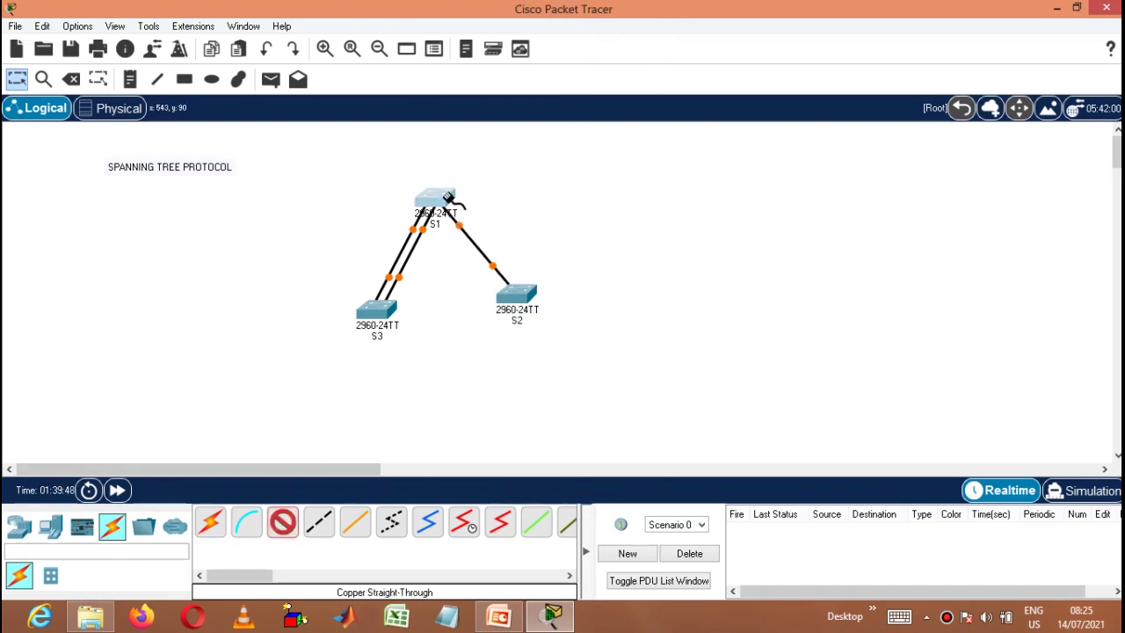
pyautogui.click(448, 198)
pyautogui.click(541, 33)
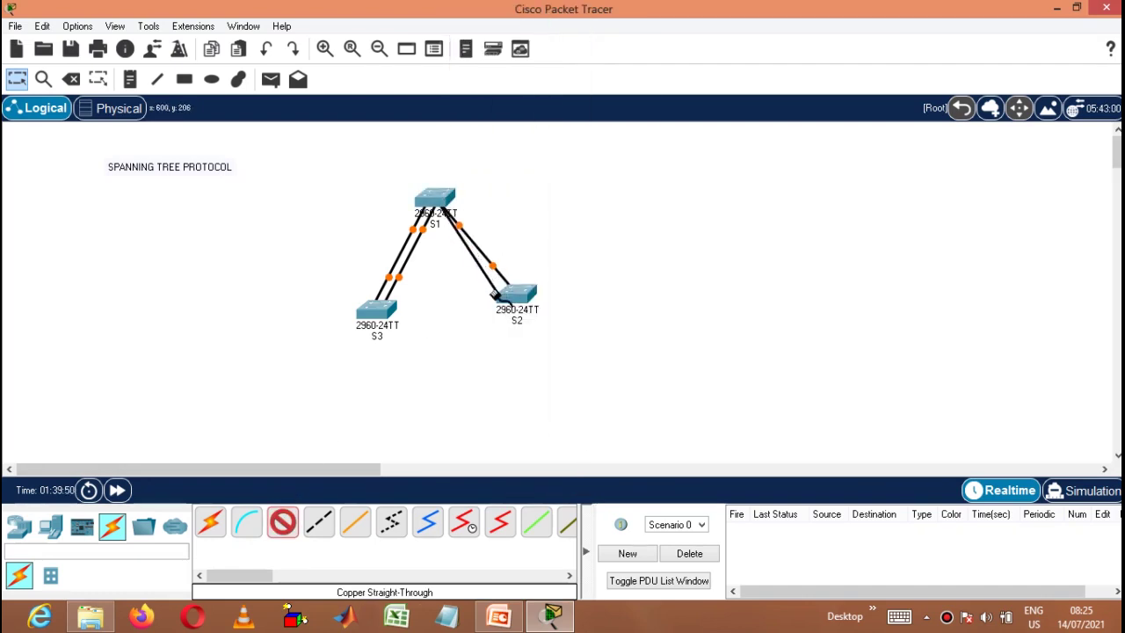
pyautogui.click(514, 304)
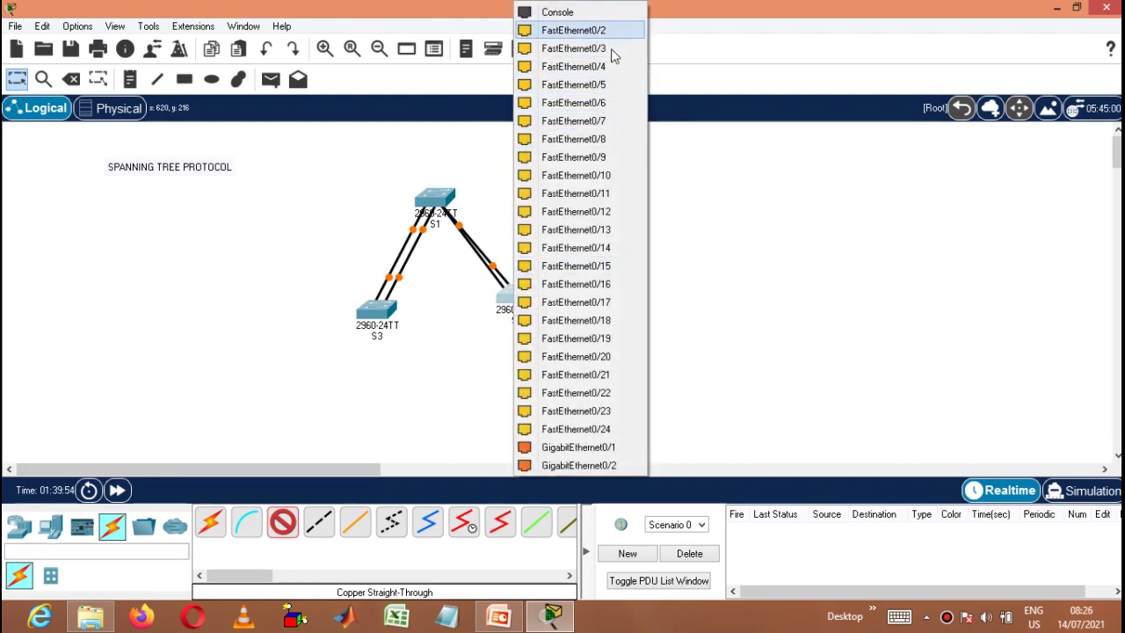
pyautogui.click(609, 66)
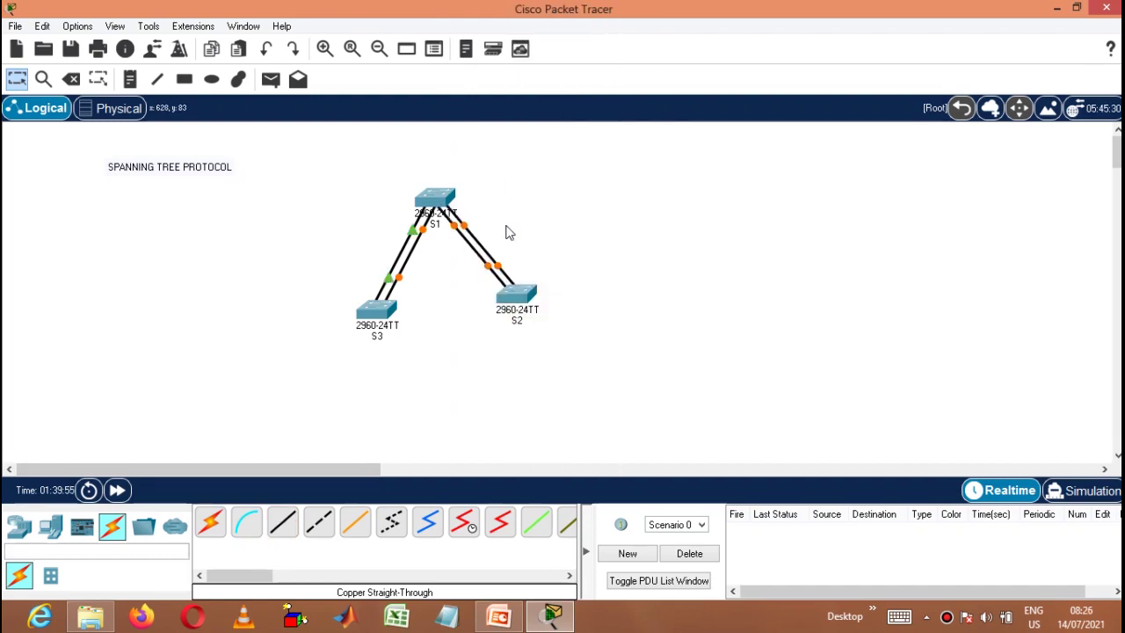
# Connect FastEthernet0/2 of S2 to FastEthernet0/3 of S3 with a copper straight-through cable.
pyautogui.click(281, 525)
pyautogui.click(519, 298)
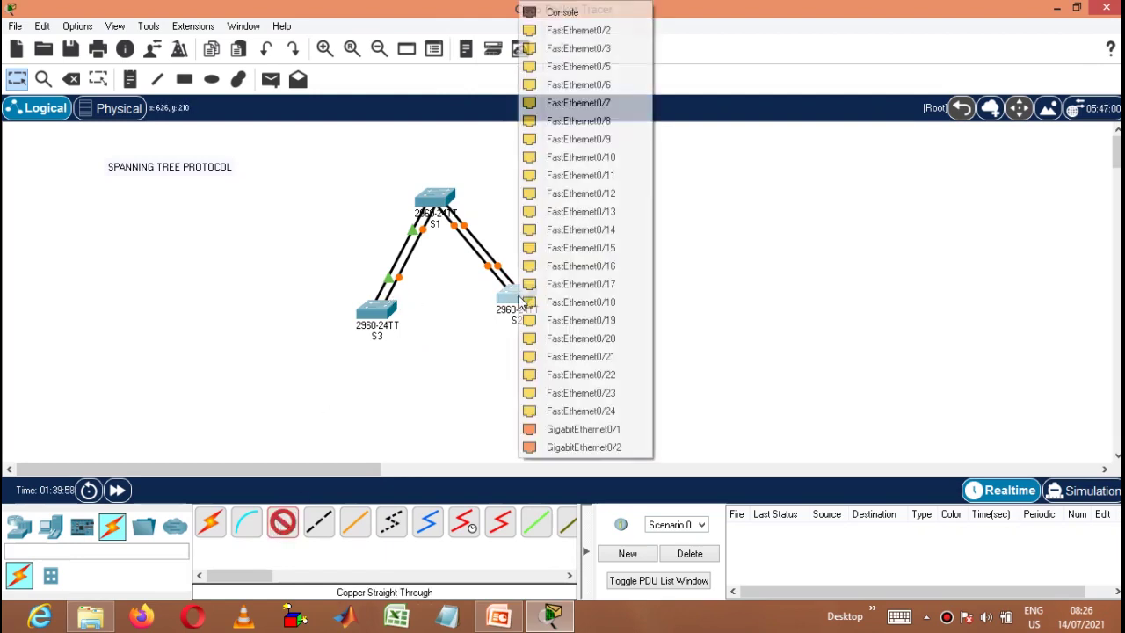
pyautogui.click(604, 32)
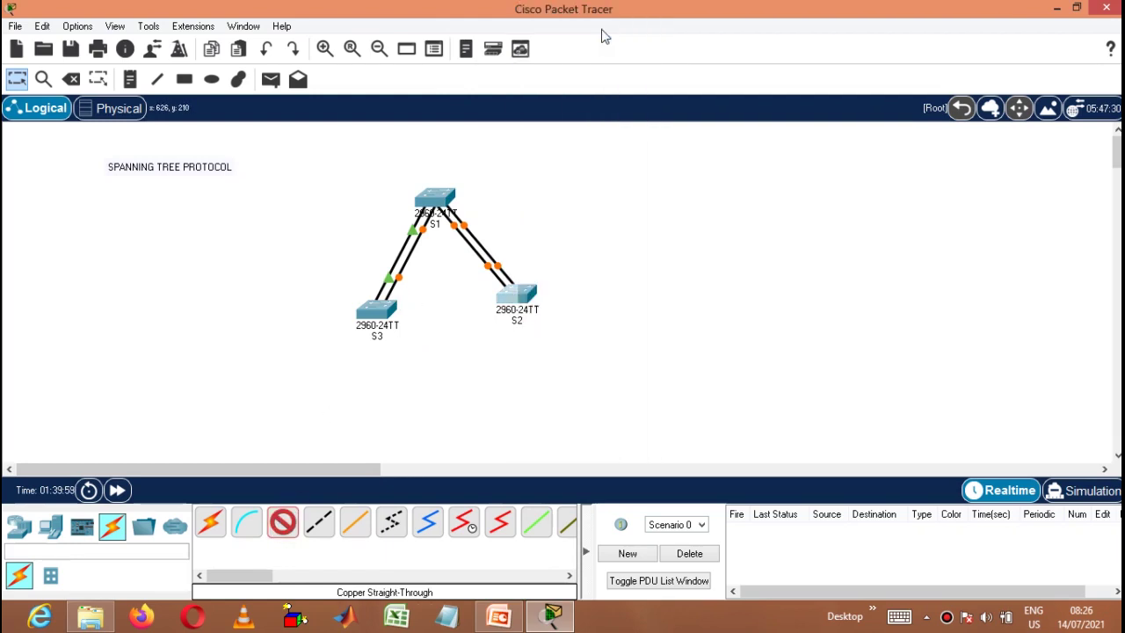
pyautogui.click(382, 305)
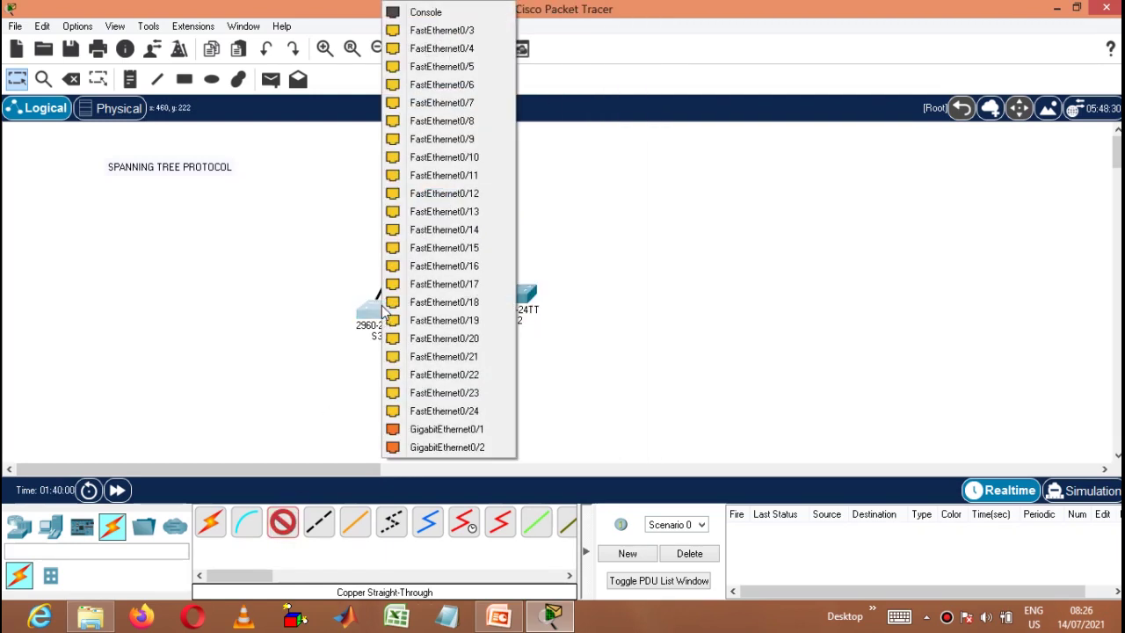
pyautogui.click(479, 34)
# Add a second copper straight-through link from S2 FastEthernet0/3 to S3 FastEthernet0/4.
pyautogui.click(282, 522)
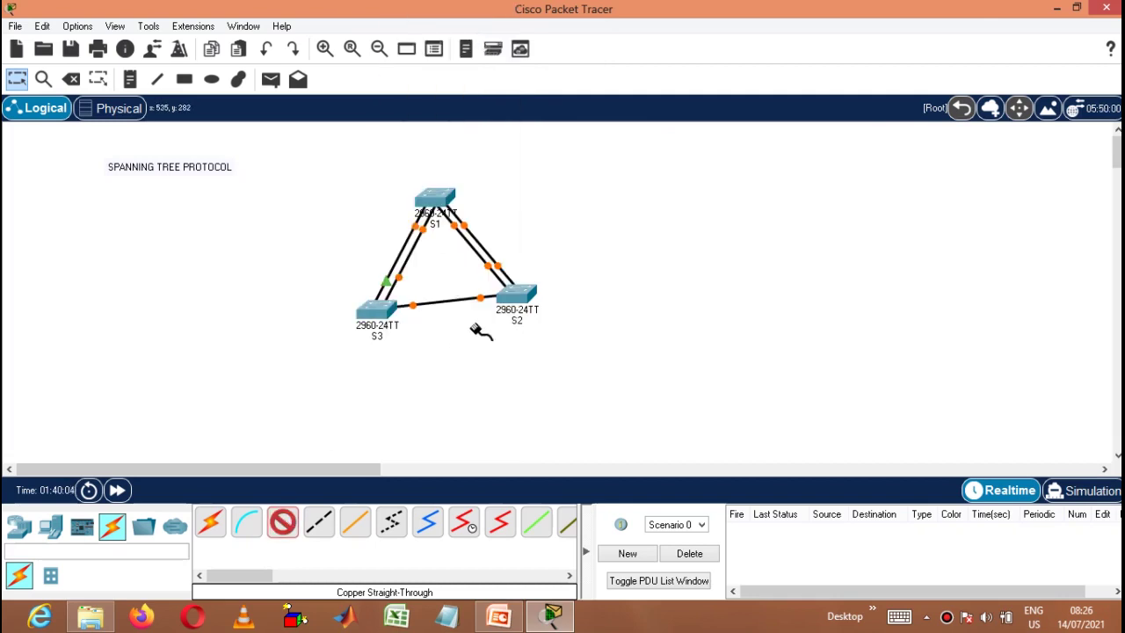
pyautogui.click(518, 297)
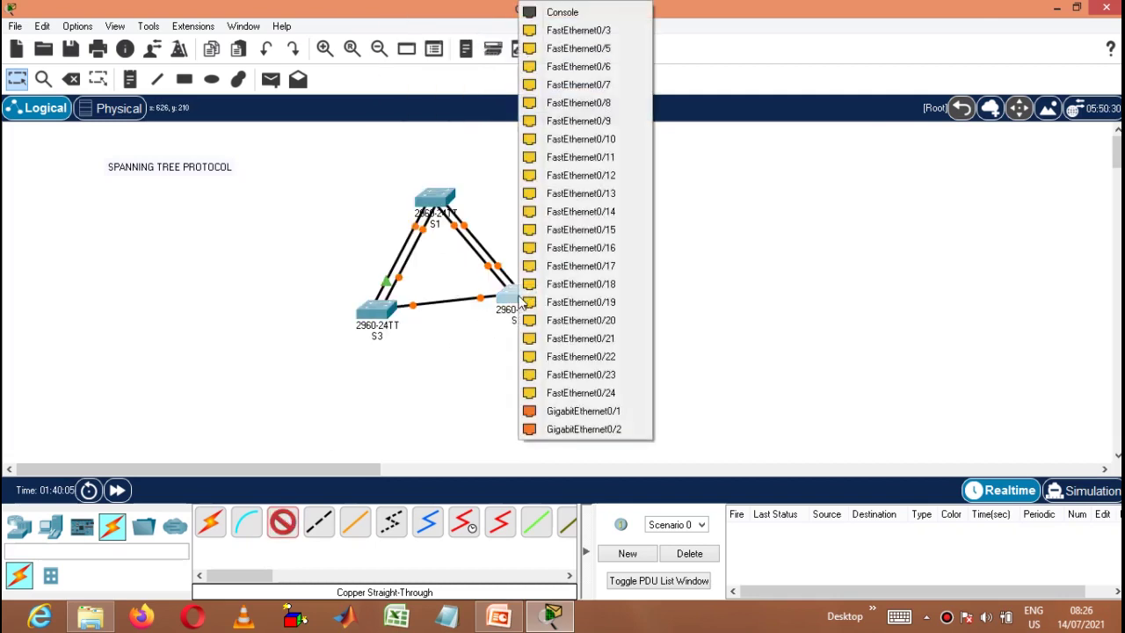
pyautogui.click(591, 36)
pyautogui.click(379, 315)
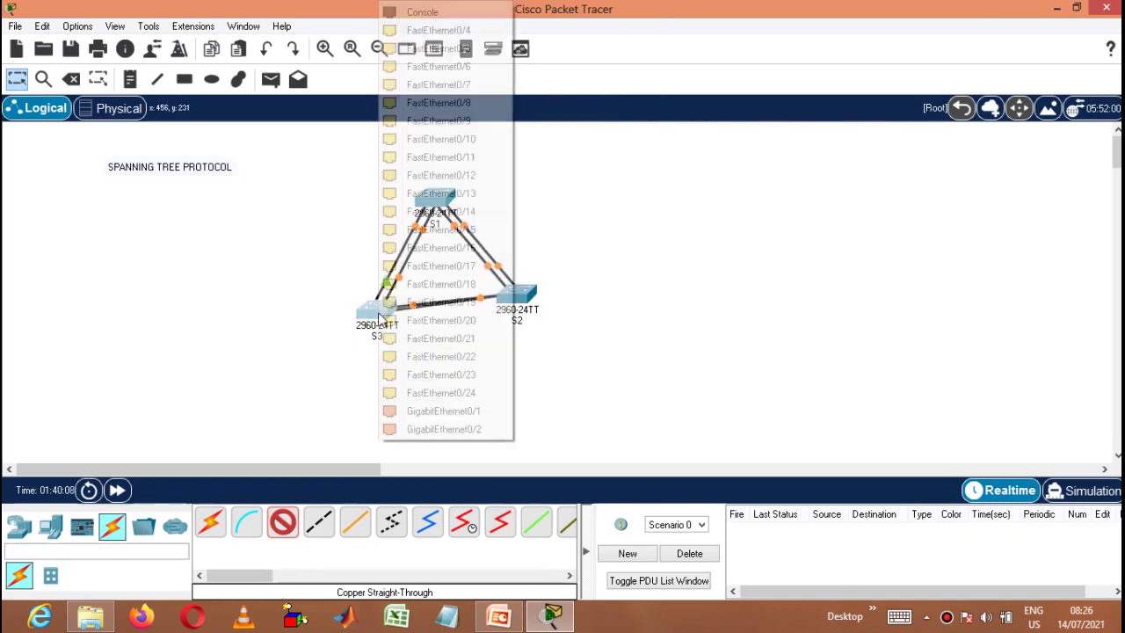
pyautogui.click(466, 32)
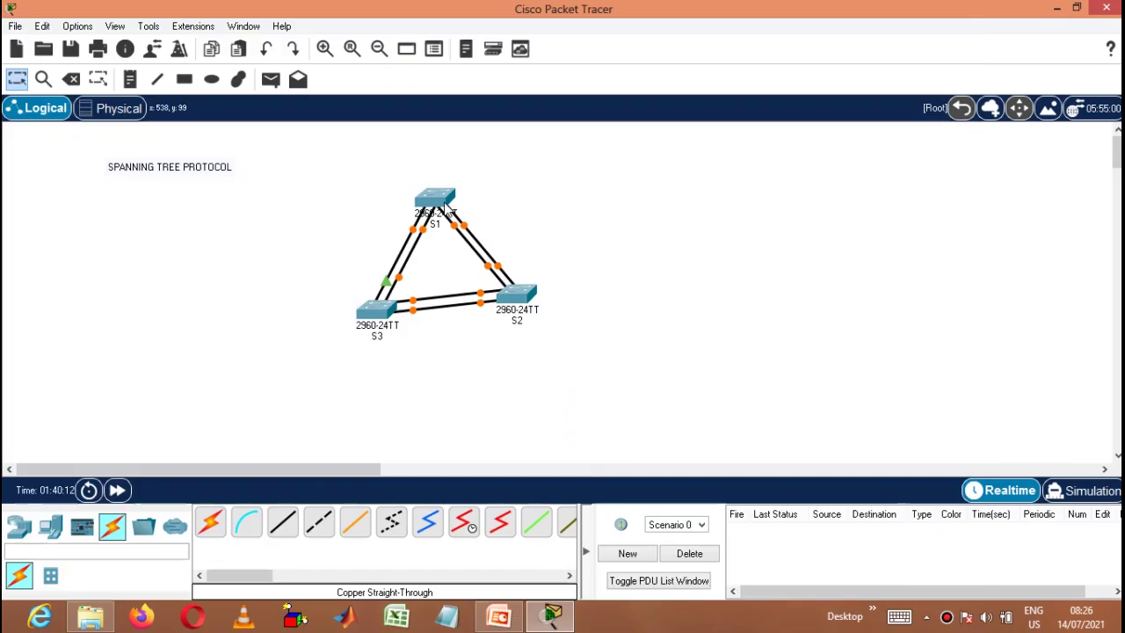
# Open the command-line interface of switch S1 and enter privileged EXEC mode.
pyautogui.click(448, 209)
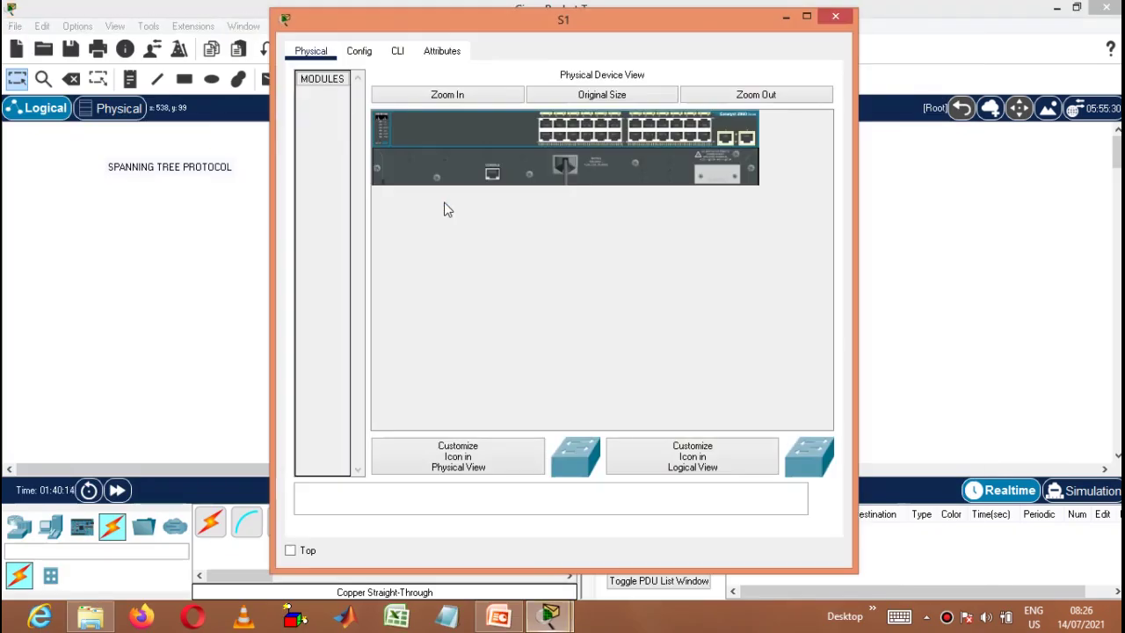
pyautogui.click(400, 51)
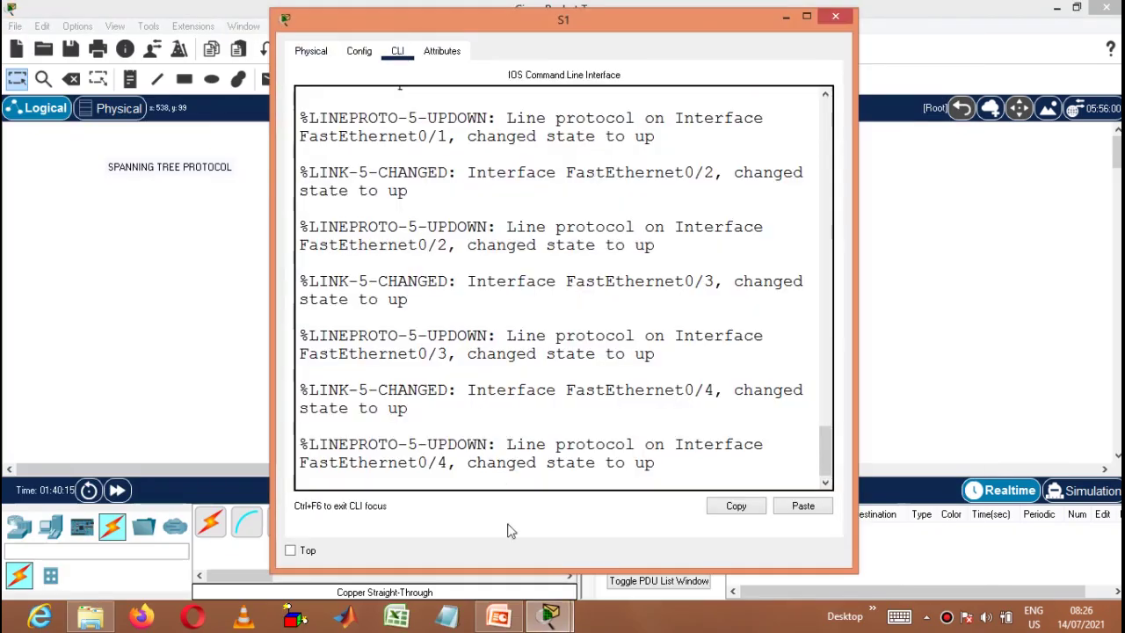
pyautogui.press('Return')
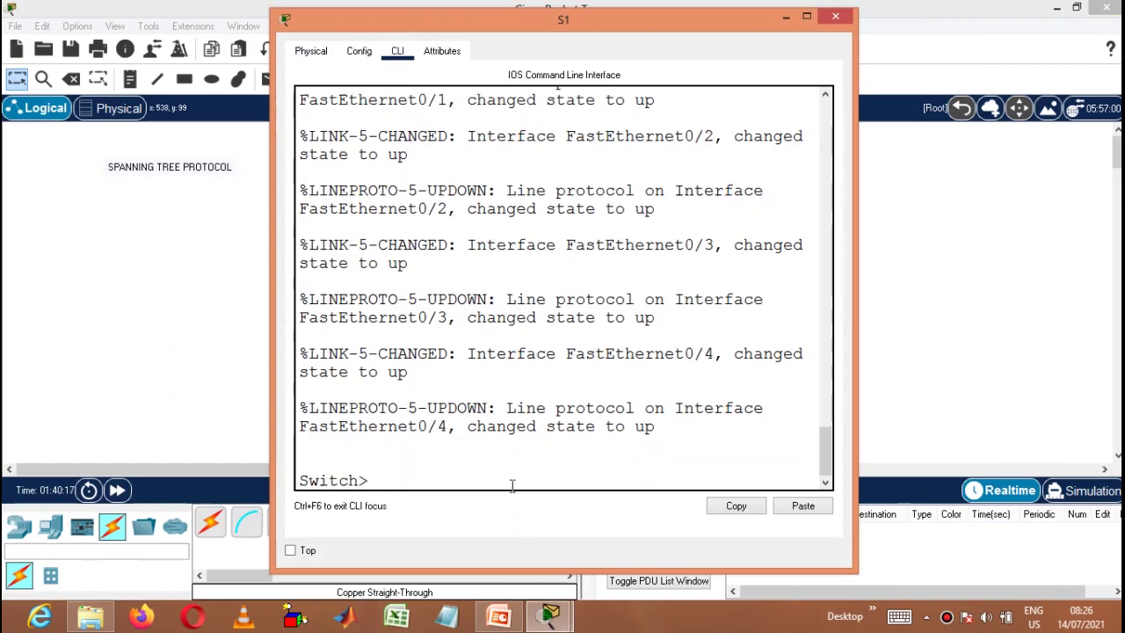
pyautogui.write('EN')
pyautogui.press('Return')
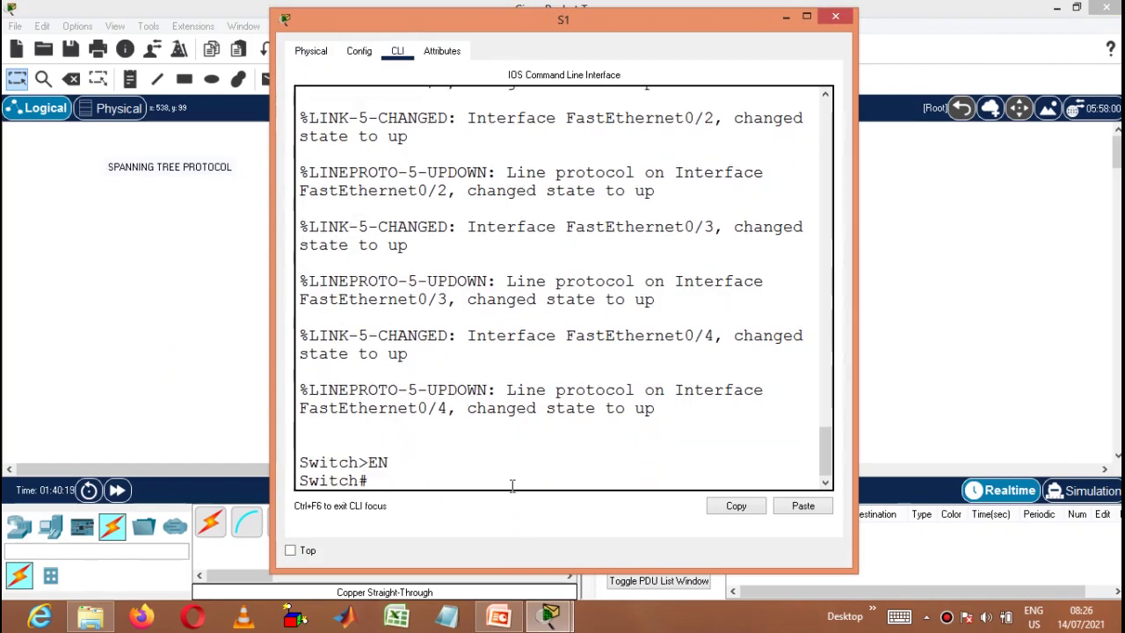
# Run sh spanning-tree on S1, widen its window to read the full output, and close it.
pyautogui.write('sh s')
pyautogui.press('Tab')
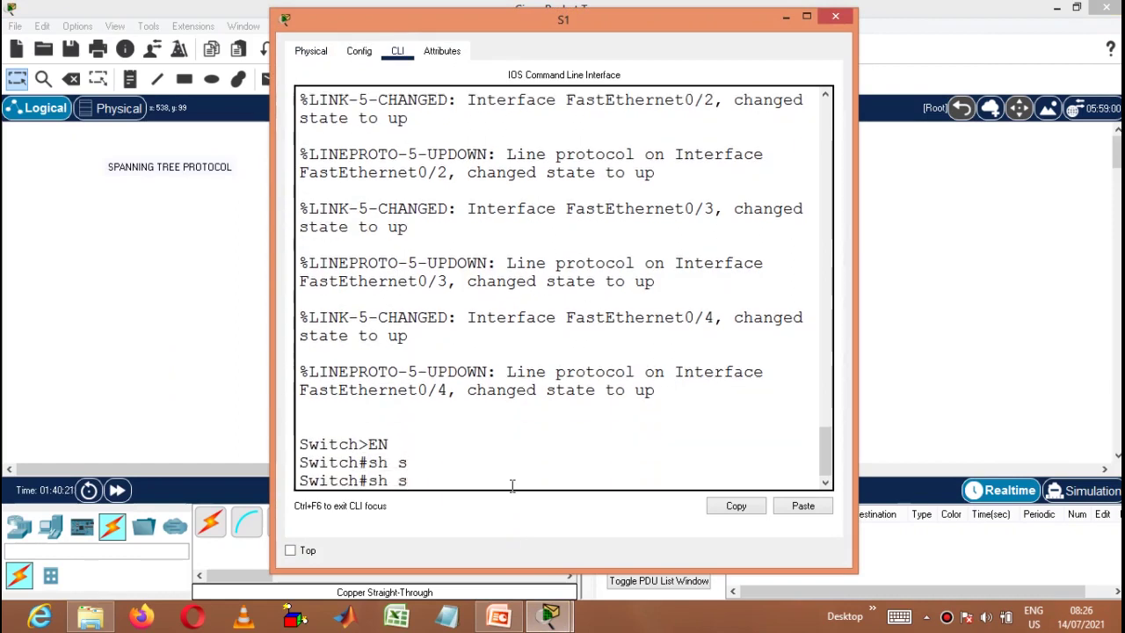
pyautogui.write('pa')
pyautogui.press('Tab')
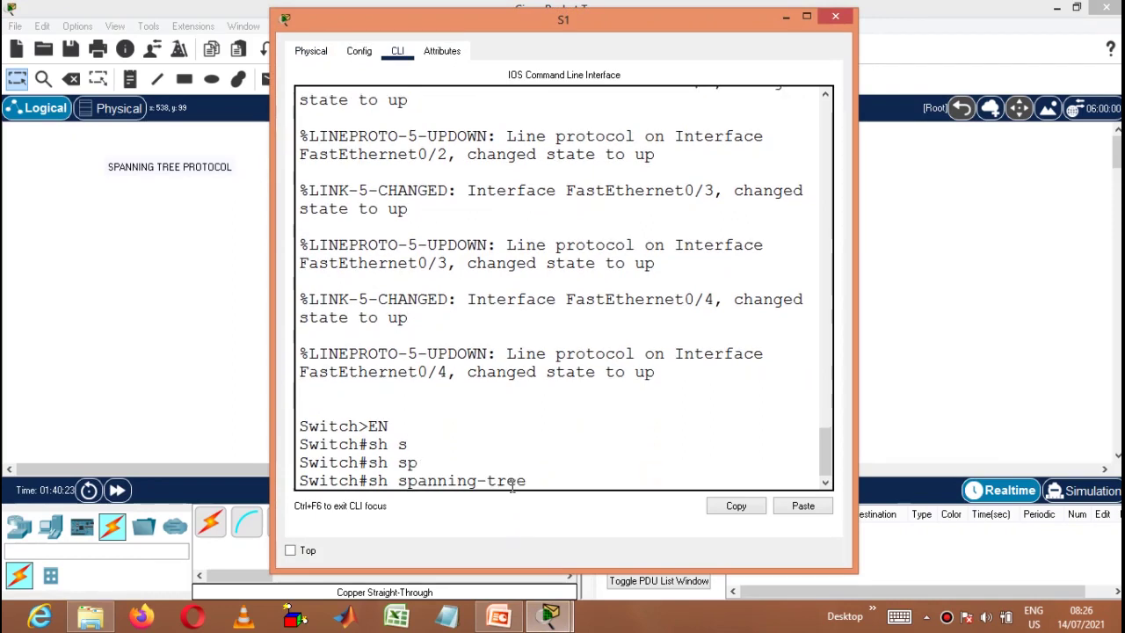
pyautogui.press('Return')
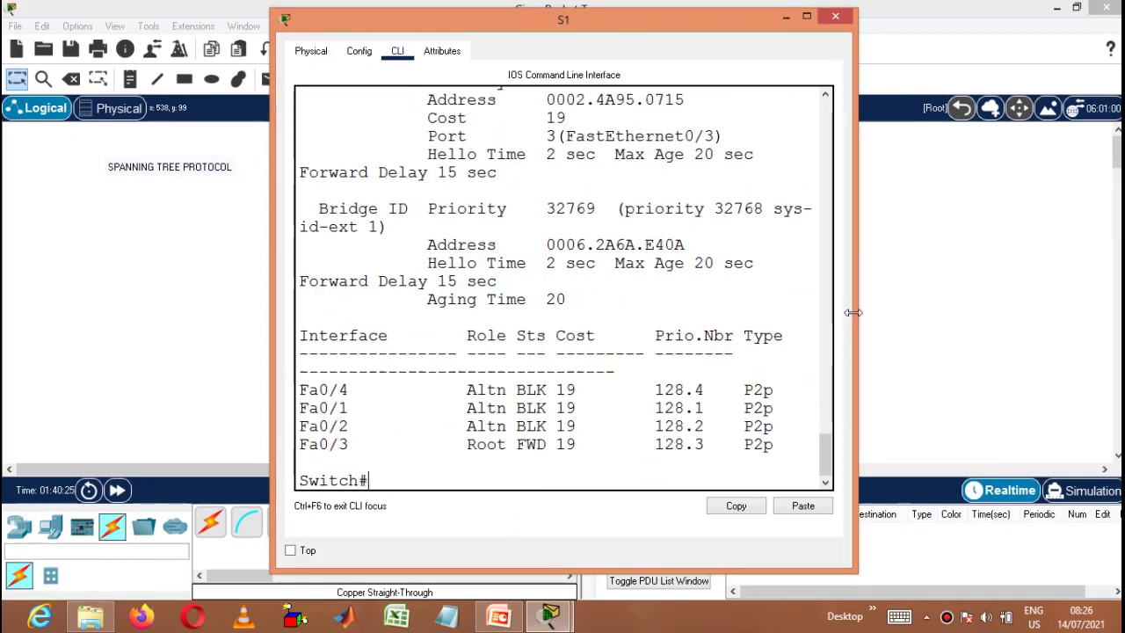
pyautogui.moveTo(854, 311); pyautogui.dragTo(1119, 156)
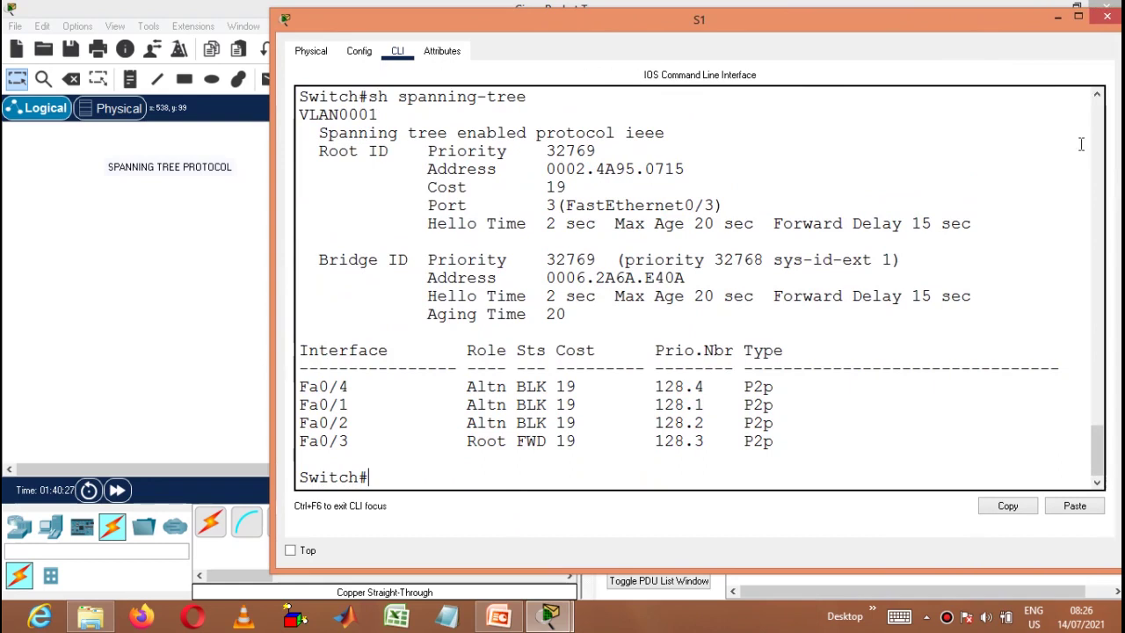
pyautogui.moveTo(272, 332); pyautogui.dragTo(121, 317)
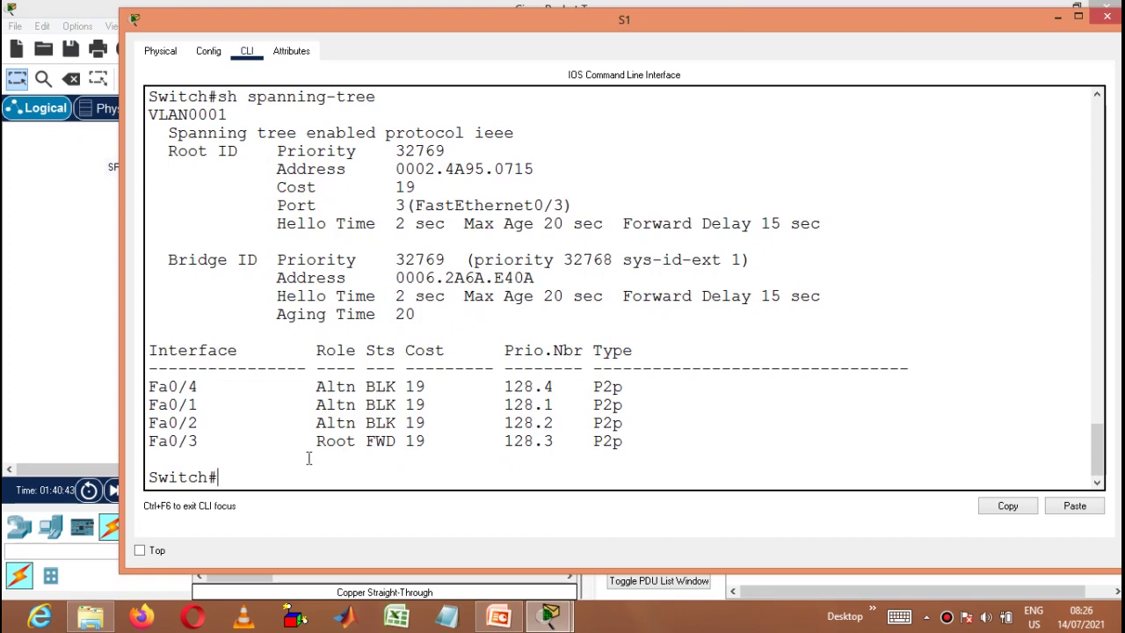
pyautogui.click(1106, 17)
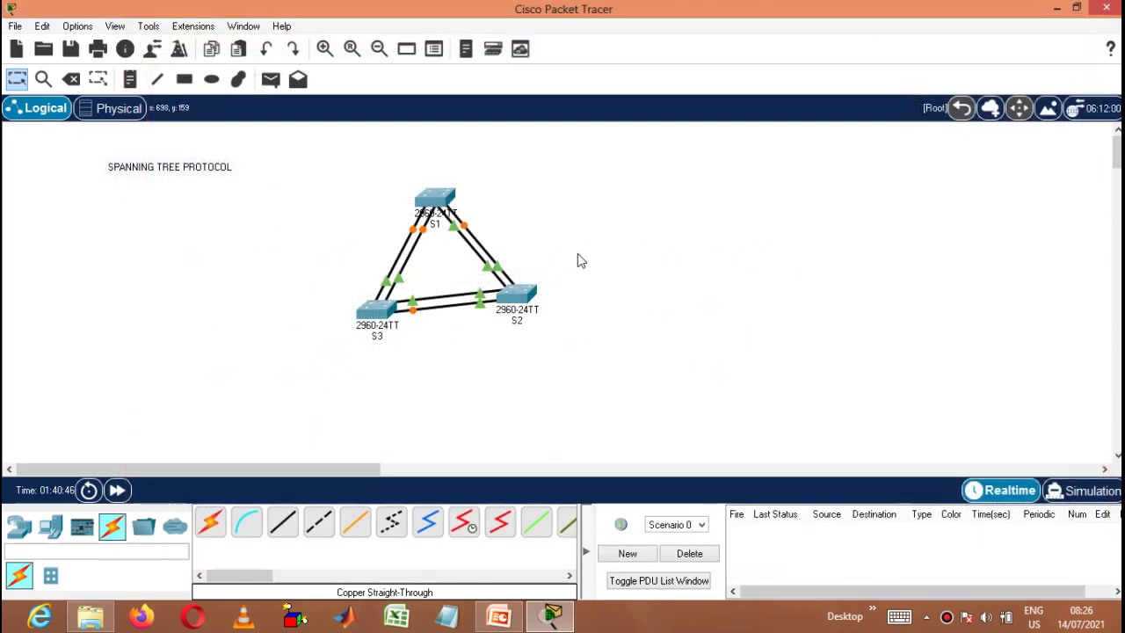
# Open the command-line interface of switch S3 and enter privileged EXEC mode.
pyautogui.click(375, 314)
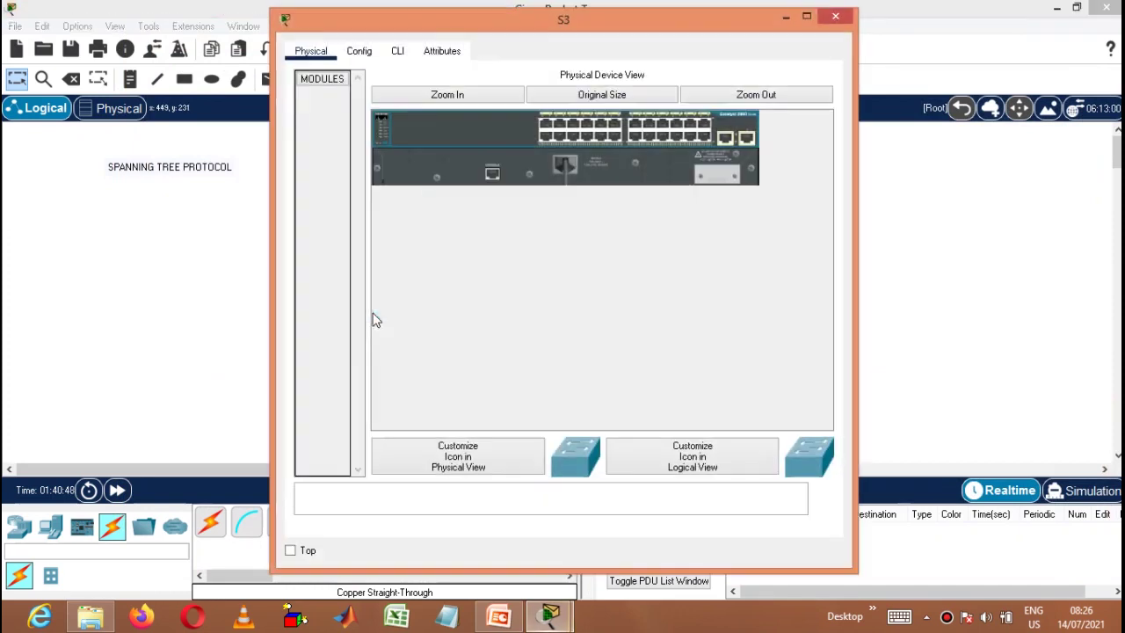
pyautogui.click(399, 50)
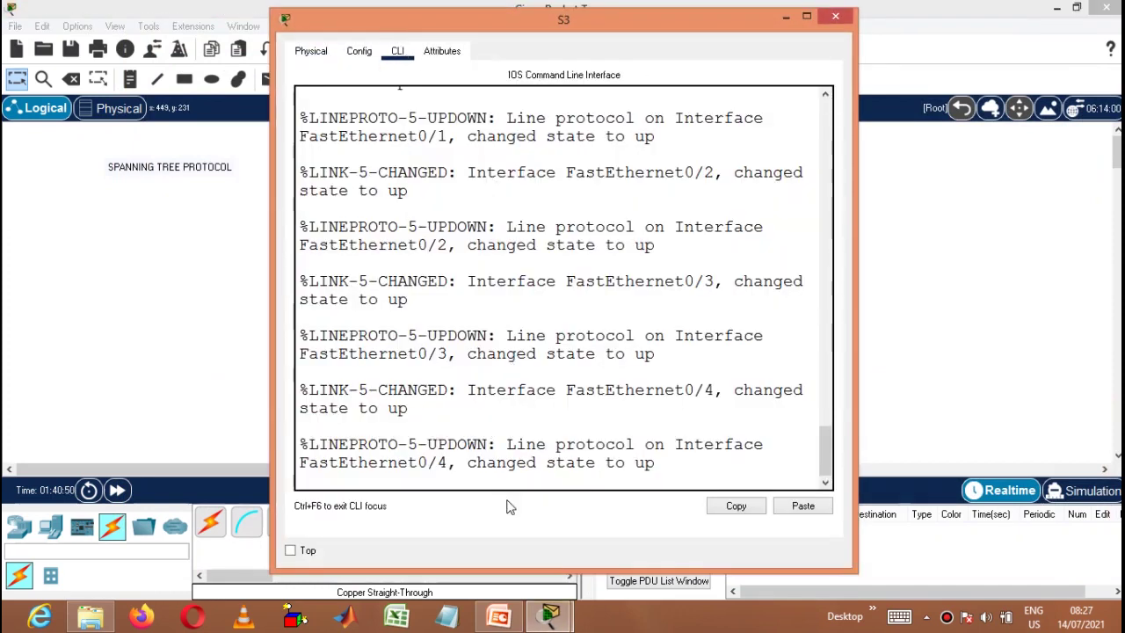
pyautogui.press('Return')
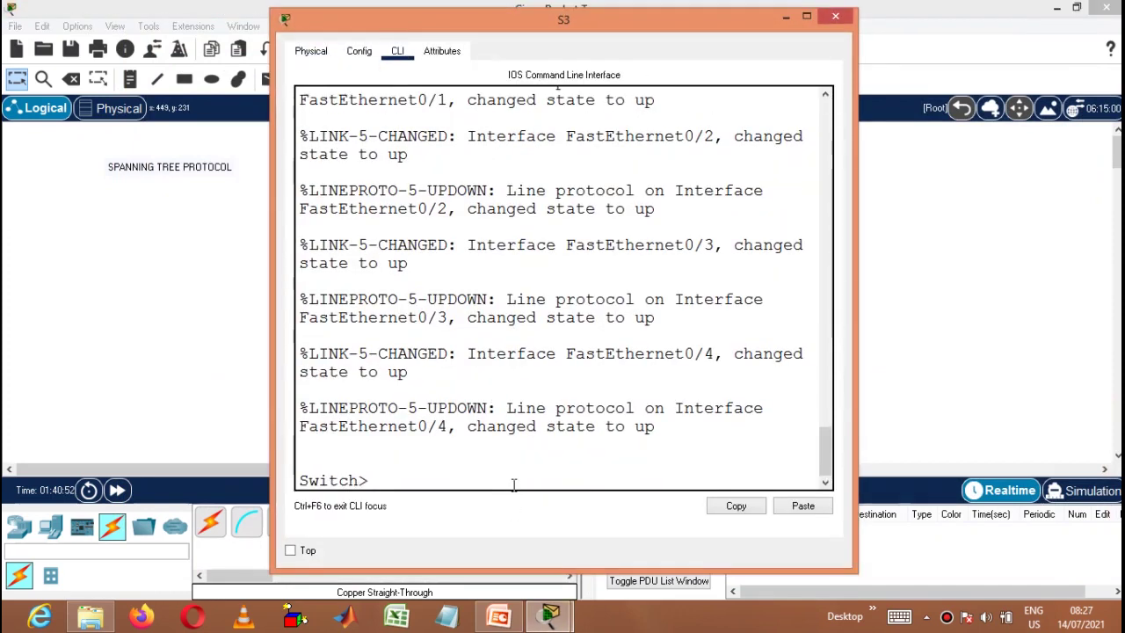
pyautogui.write('en')
pyautogui.press('Return')
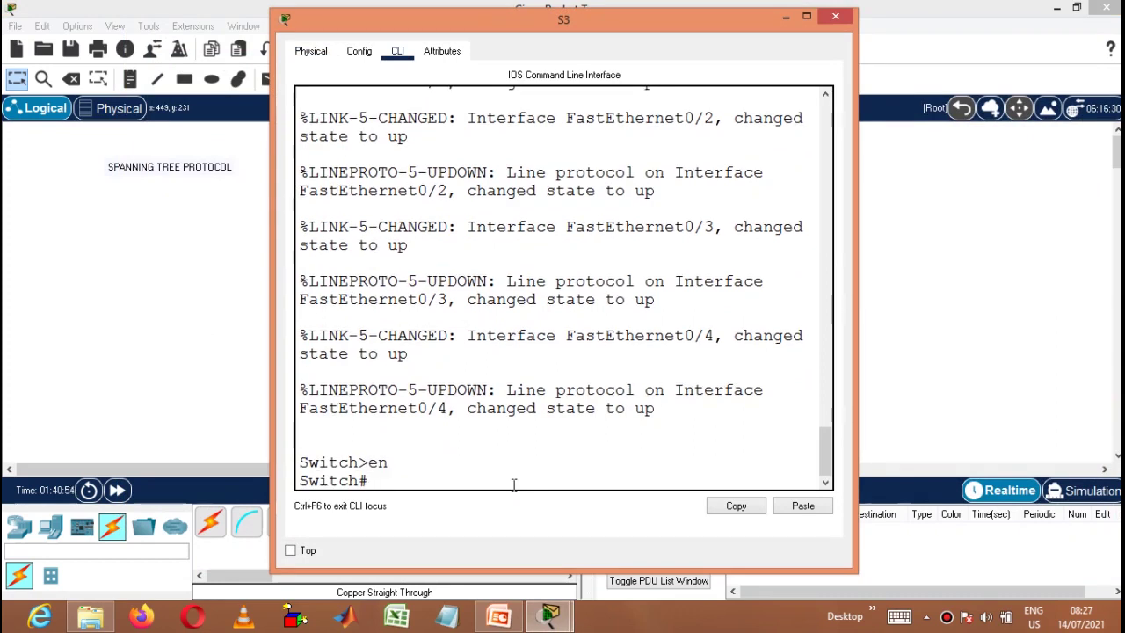
# Run sh spanning-tree on S3 and widen its window so the output lines fit.
pyautogui.write('sh sp')
pyautogui.press('Tab')
pyautogui.press('Return')
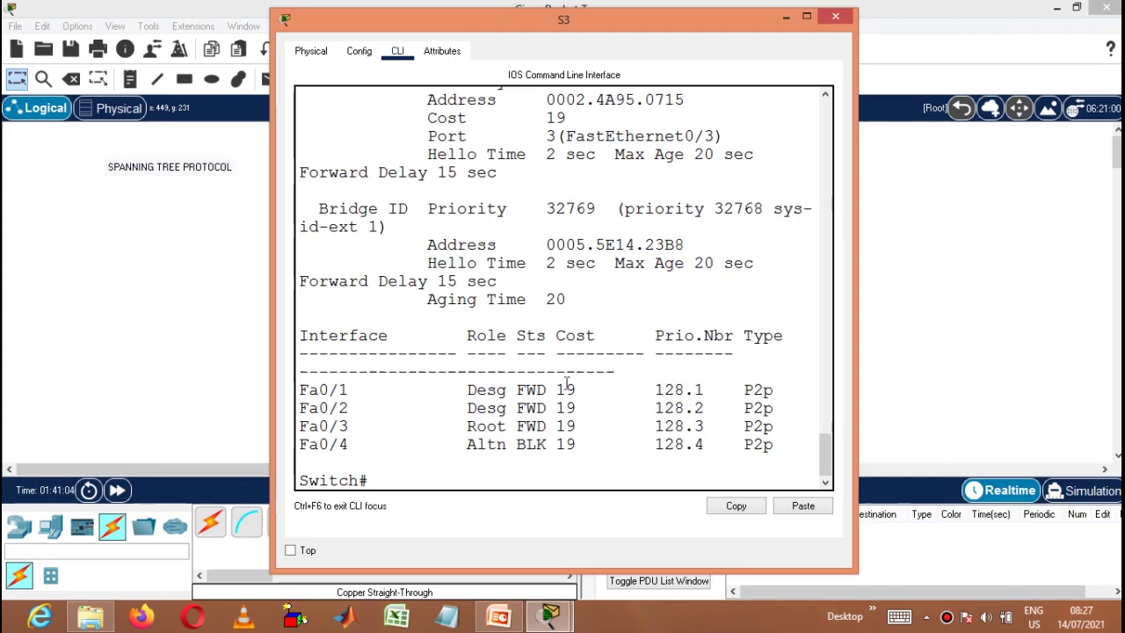
pyautogui.moveTo(856, 334); pyautogui.dragTo(1113, 205)
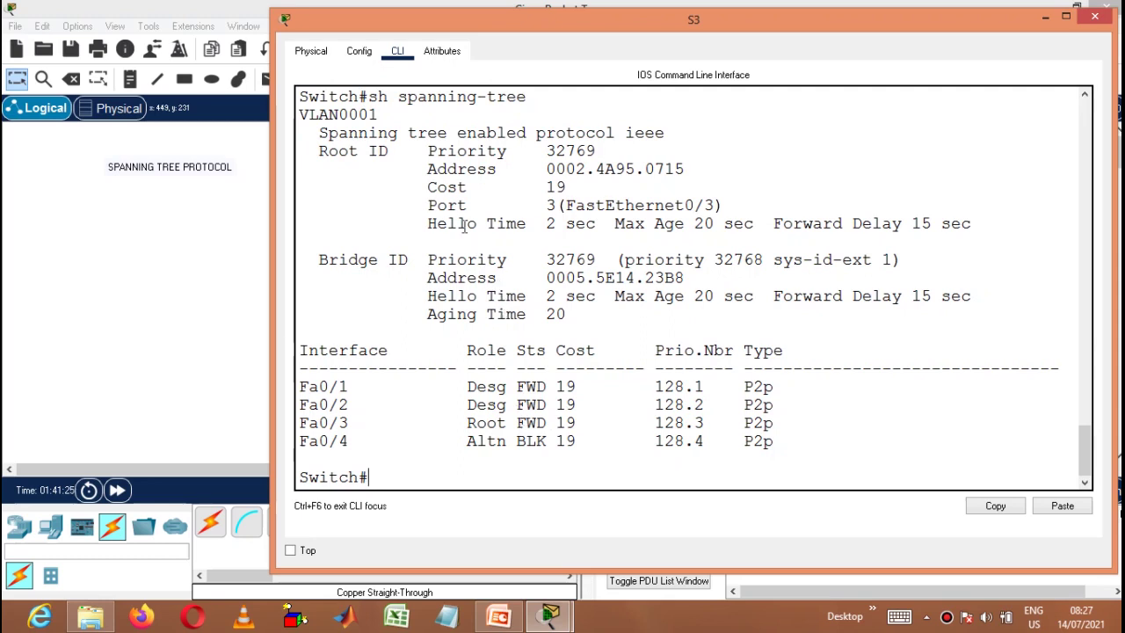
# Examine the root priority, root path cost and bridge priority in S3's spanning-tree output, and close its window.
pyautogui.moveTo(441, 150); pyautogui.dragTo(599, 152)
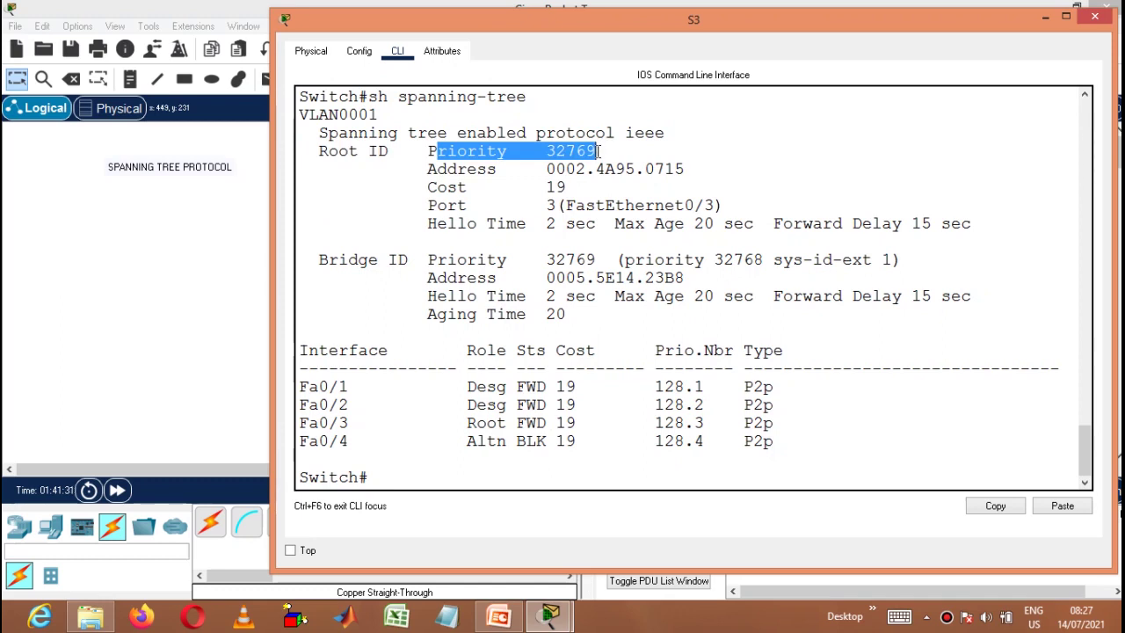
pyautogui.click(598, 153)
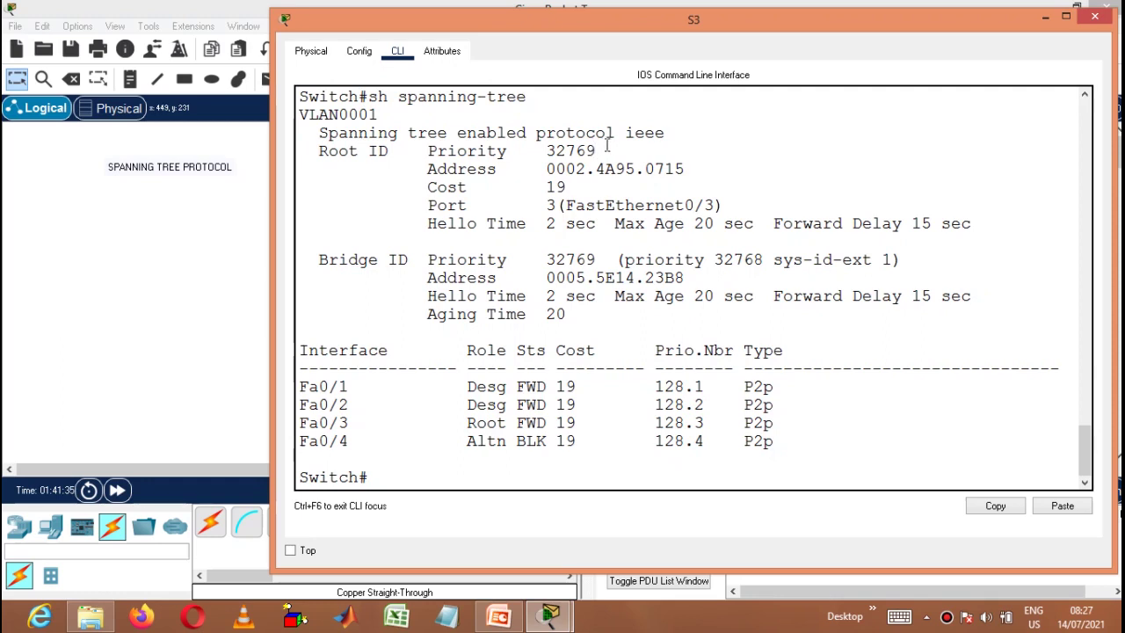
pyautogui.moveTo(547, 187); pyautogui.dragTo(573, 186)
pyautogui.moveTo(545, 260); pyautogui.dragTo(567, 259)
pyautogui.click(1095, 17)
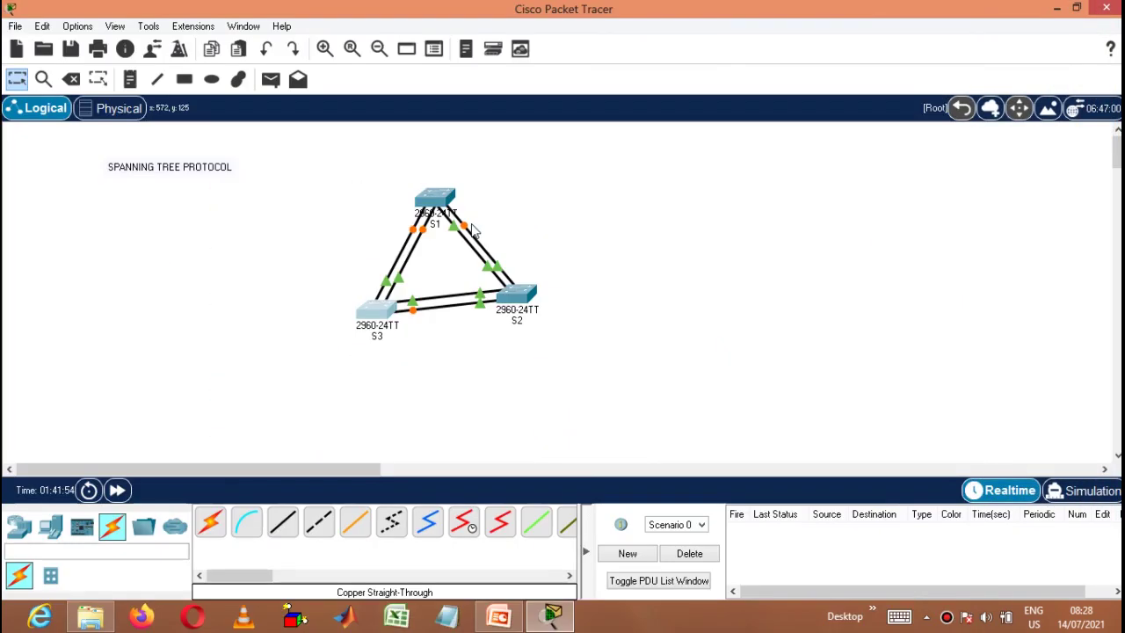
# Open the command-line interface of switch S2 and enter privileged EXEC mode.
pyautogui.click(522, 307)
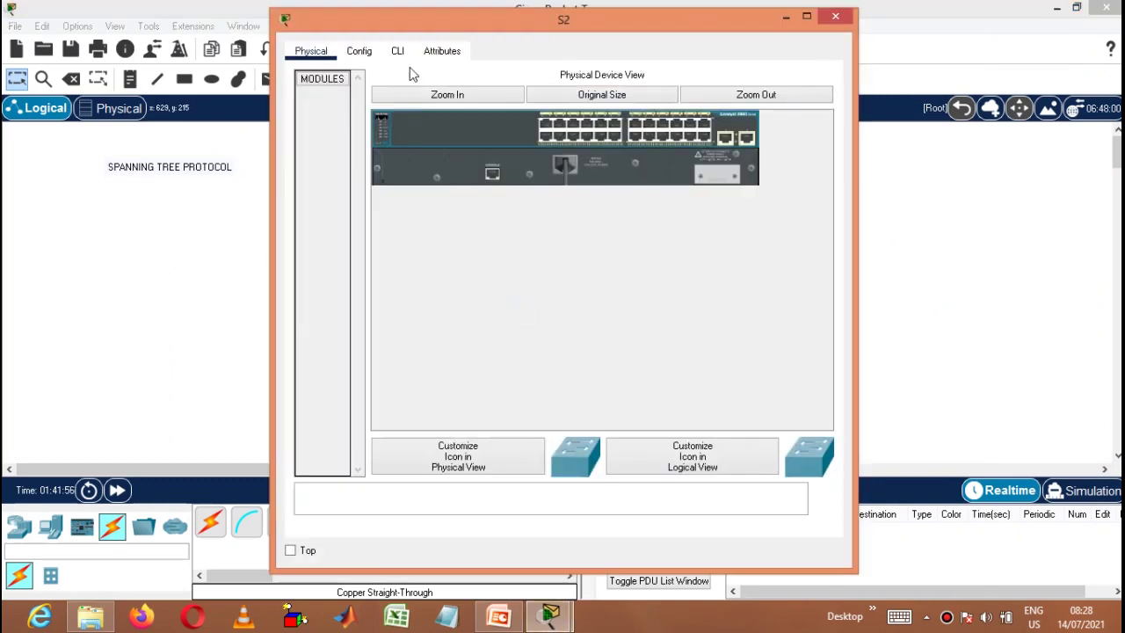
pyautogui.click(395, 51)
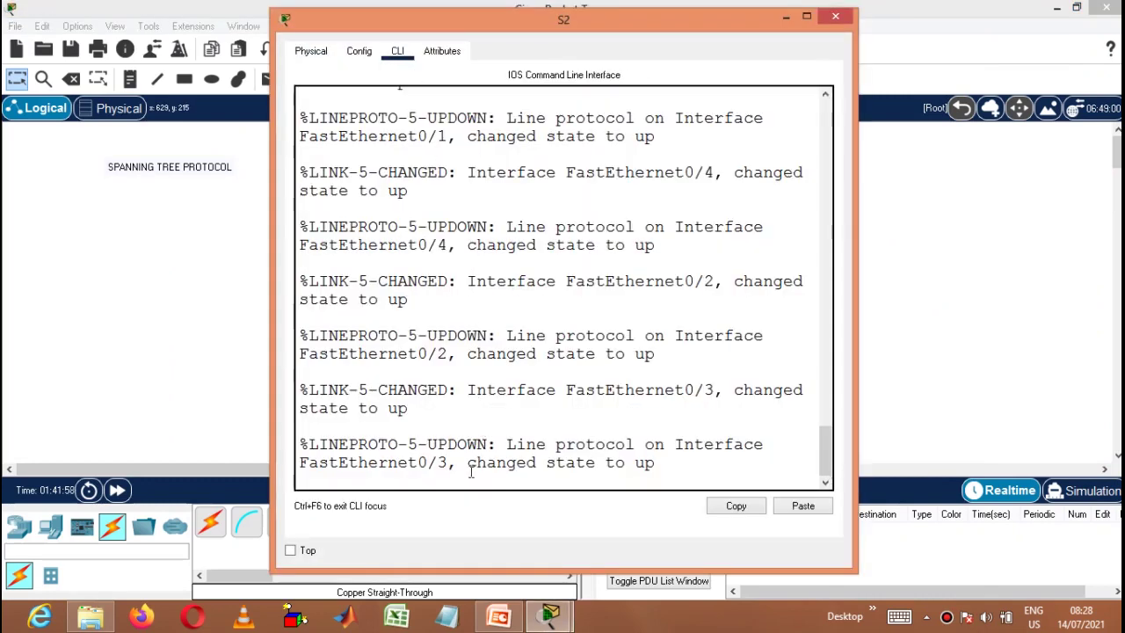
pyautogui.press('Return')
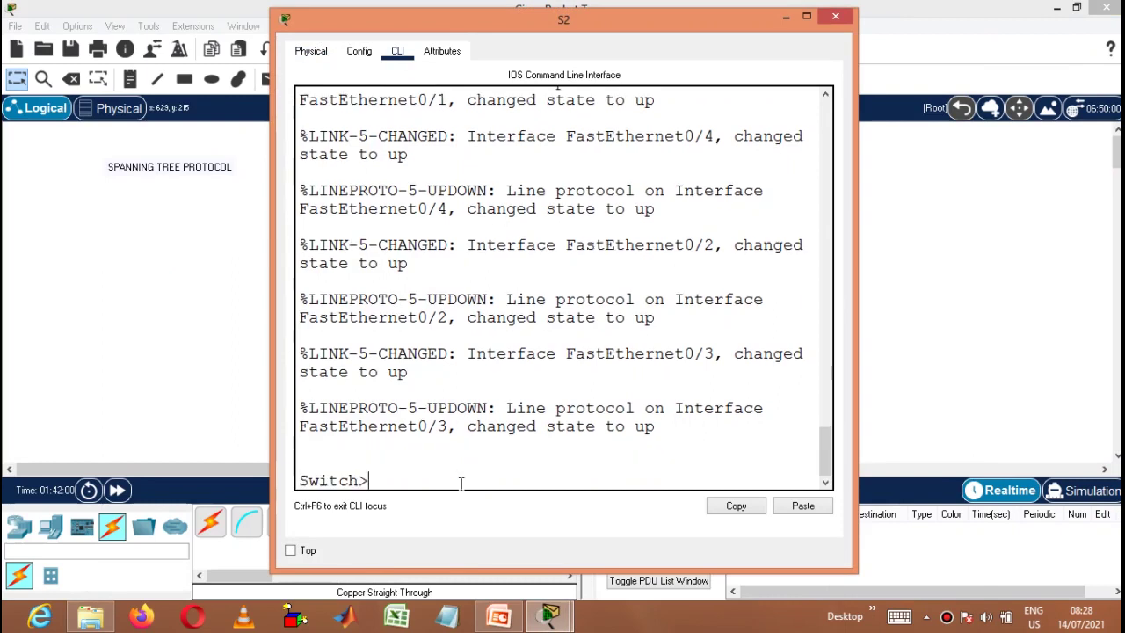
pyautogui.write('en')
pyautogui.press('Return')
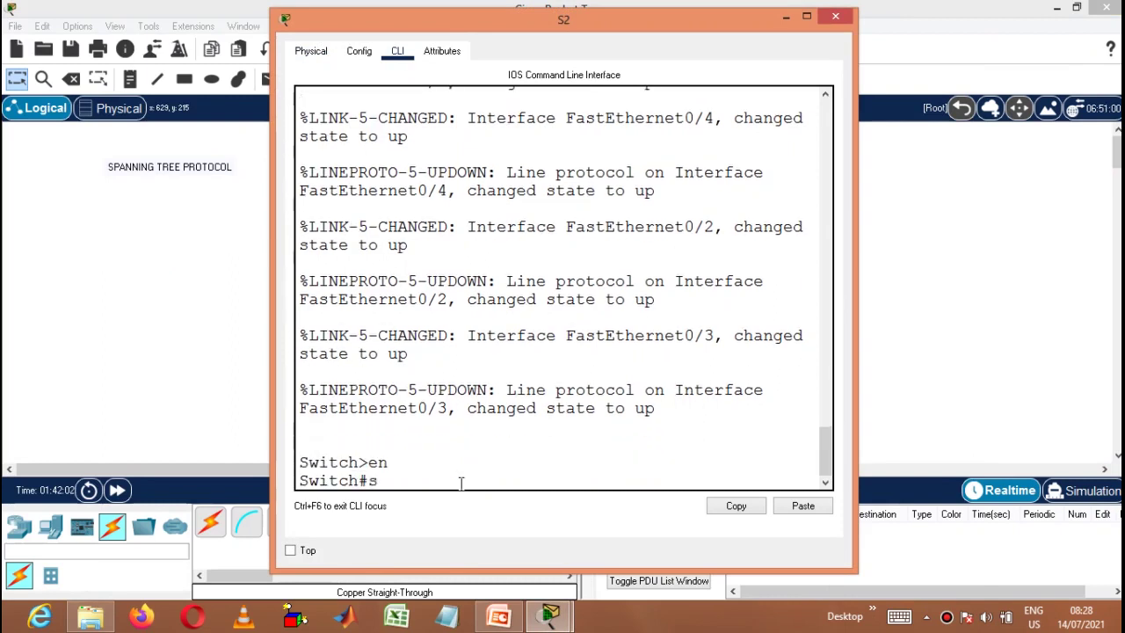
# Run sh spanning-tree on S2 and widen its window so the output lines fit.
pyautogui.write('sh sp')
pyautogui.press('Tab')
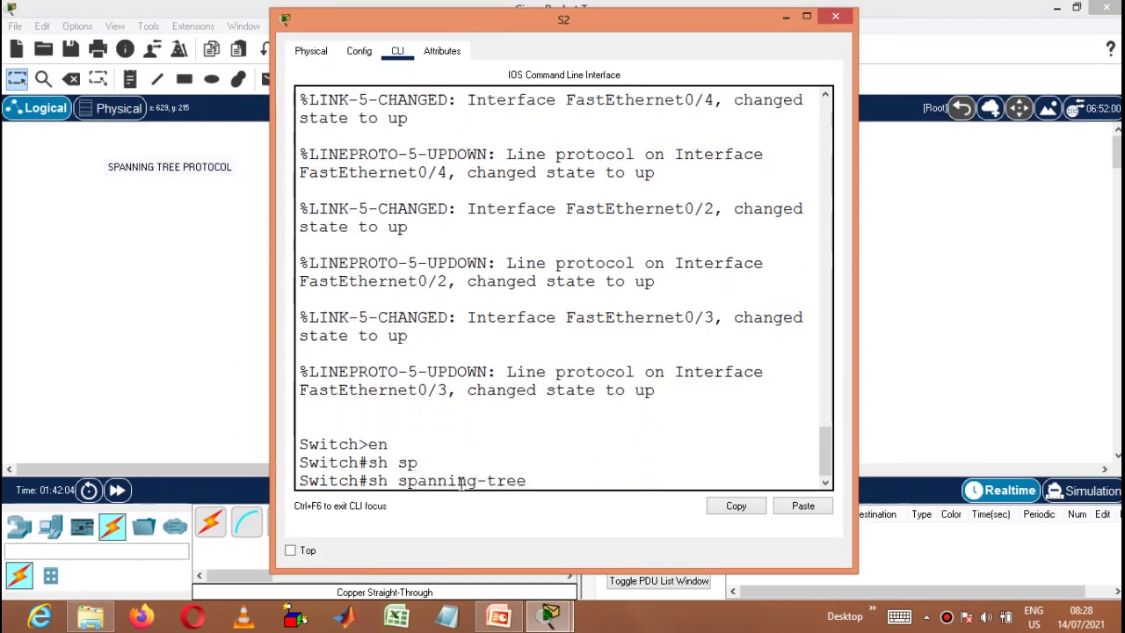
pyautogui.press('Return')
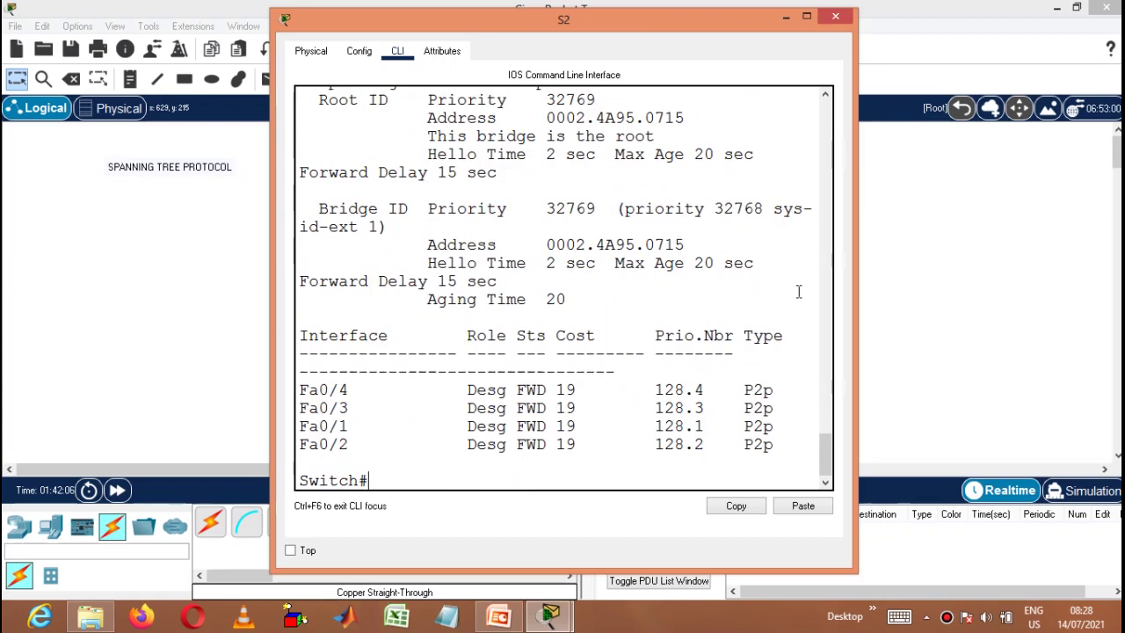
pyautogui.moveTo(857, 274); pyautogui.dragTo(1119, 141)
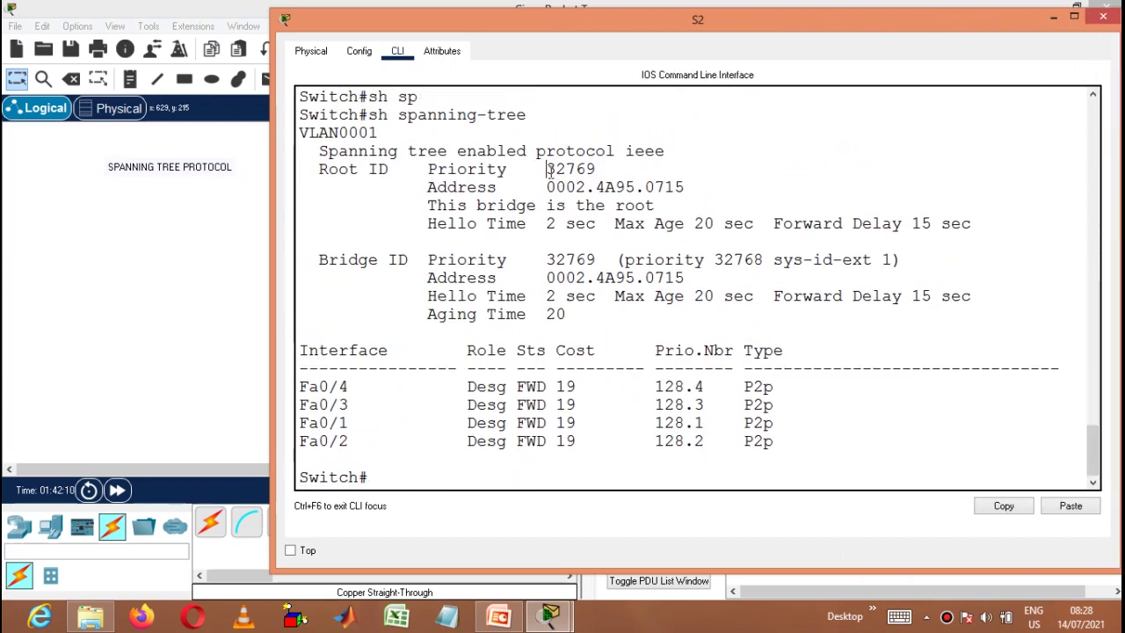
# Examine the root priority, the root bridge statement and the port roles in S2's spanning-tree output.
pyautogui.moveTo(547, 171); pyautogui.dragTo(595, 168)
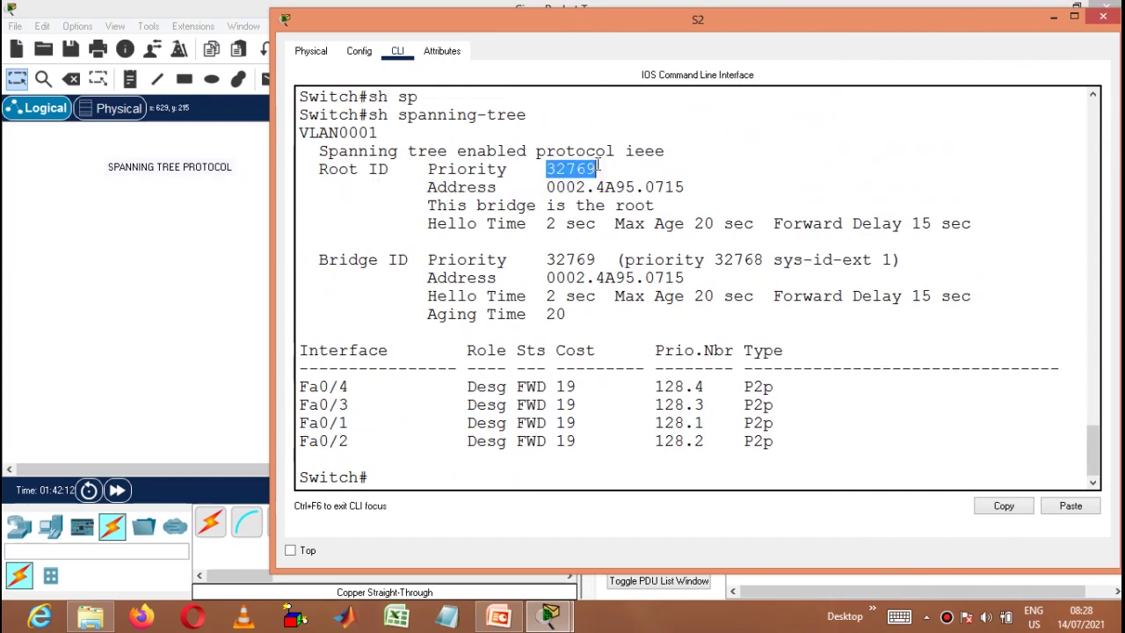
pyautogui.moveTo(429, 205); pyautogui.dragTo(659, 203)
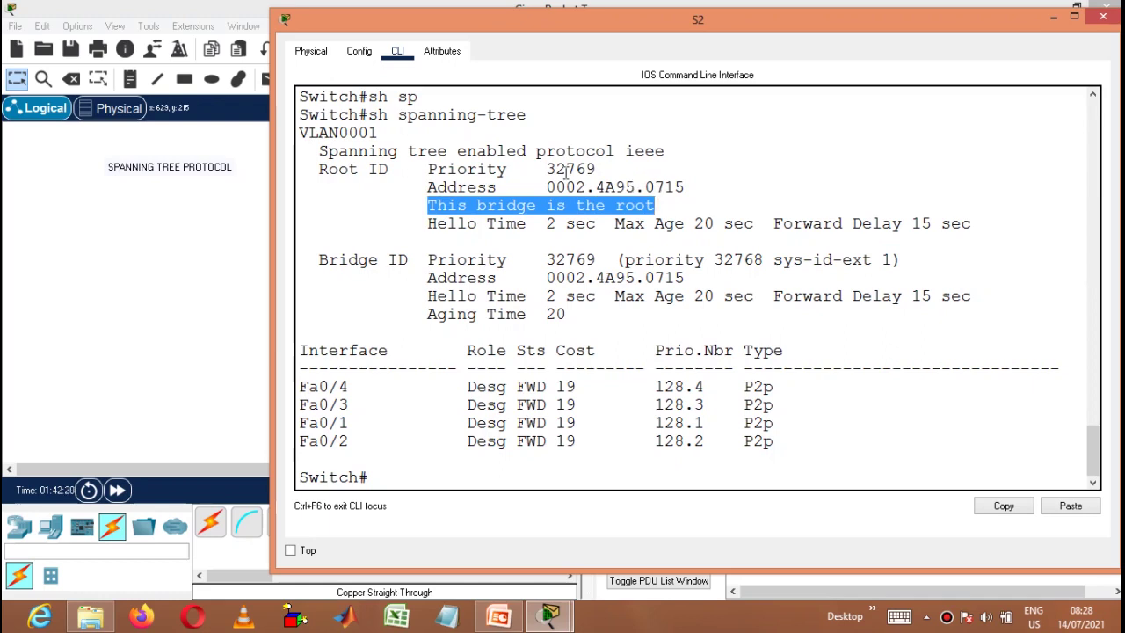
pyautogui.moveTo(548, 169); pyautogui.dragTo(603, 164)
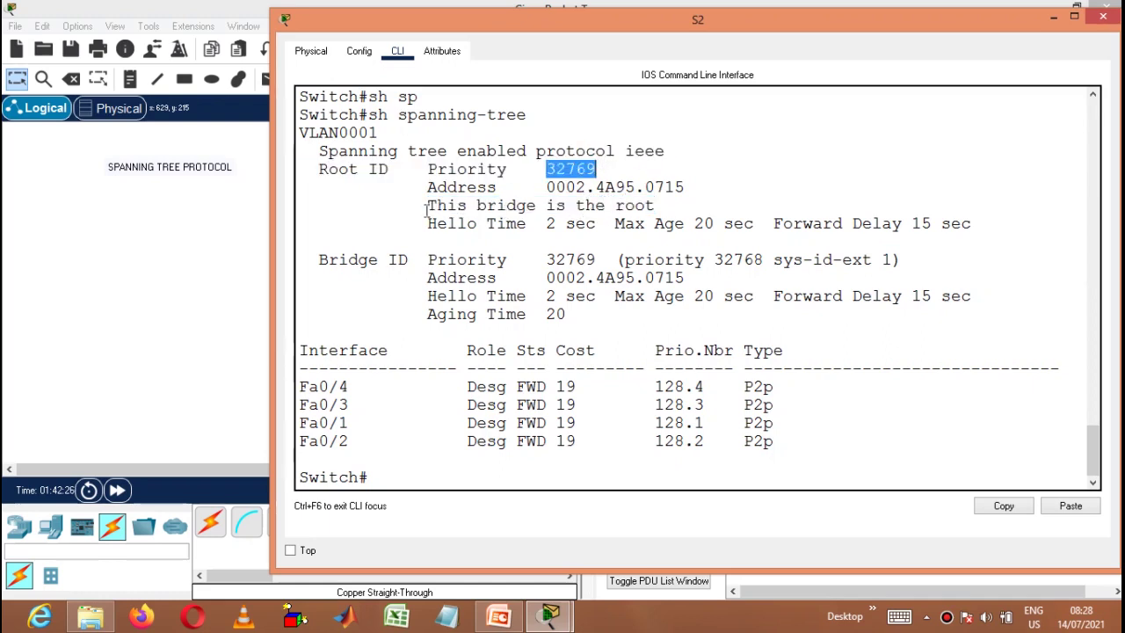
pyautogui.moveTo(426, 210); pyautogui.dragTo(653, 216)
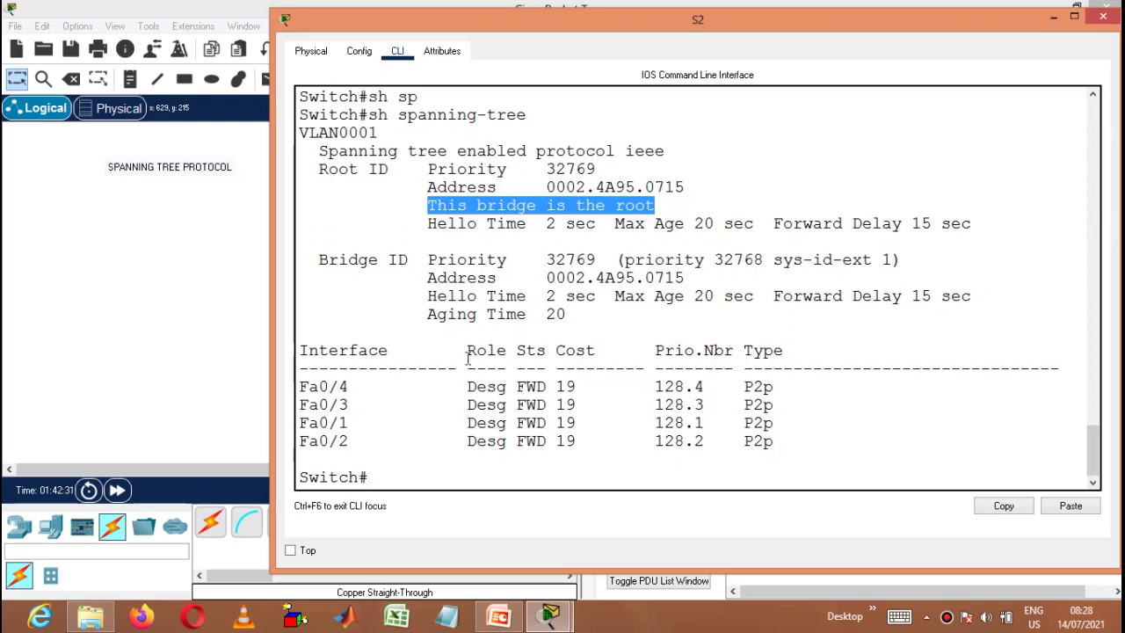
pyautogui.moveTo(461, 388); pyautogui.dragTo(508, 405)
pyautogui.click(517, 405)
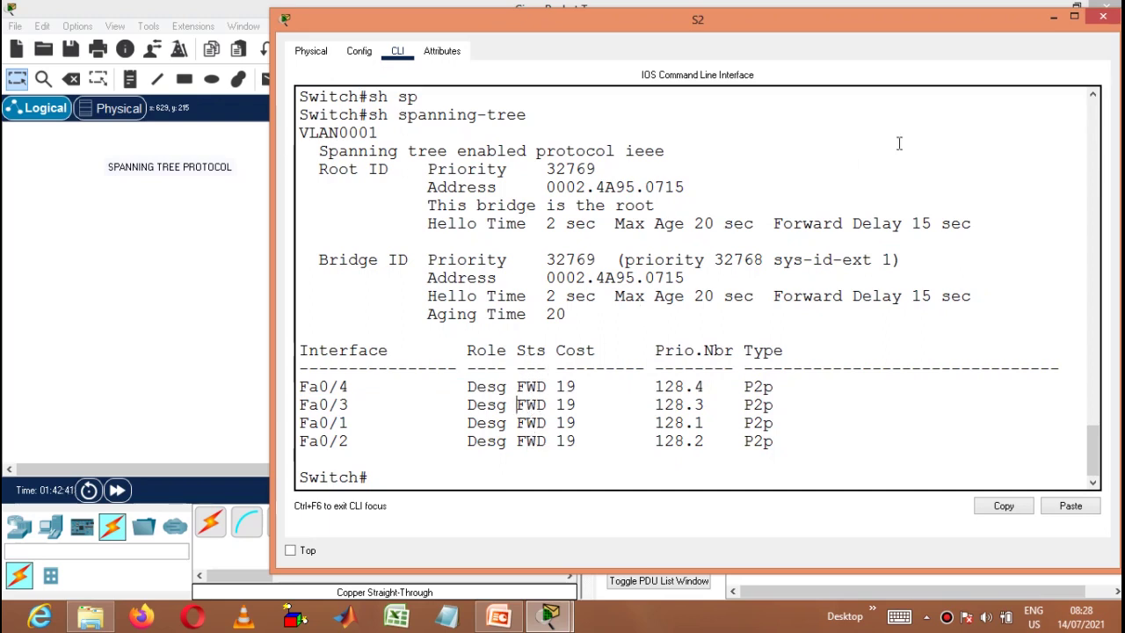
# Close S2's window and place a separate 2960 switch to the right of the three-switch triangle.
pyautogui.click(1103, 16)
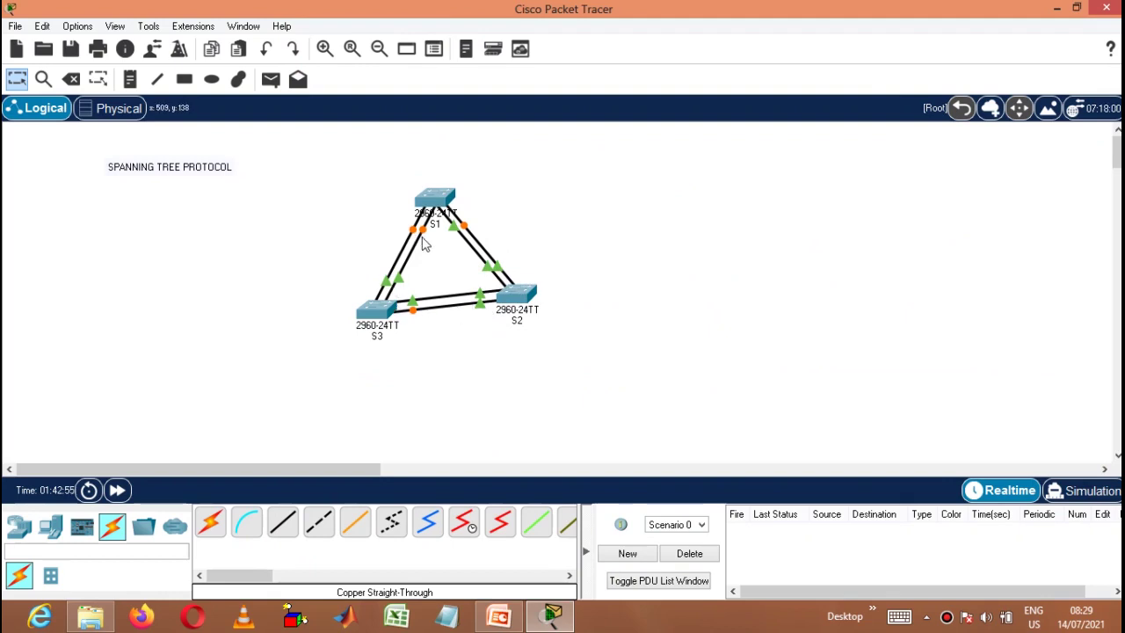
pyautogui.moveTo(424, 244)
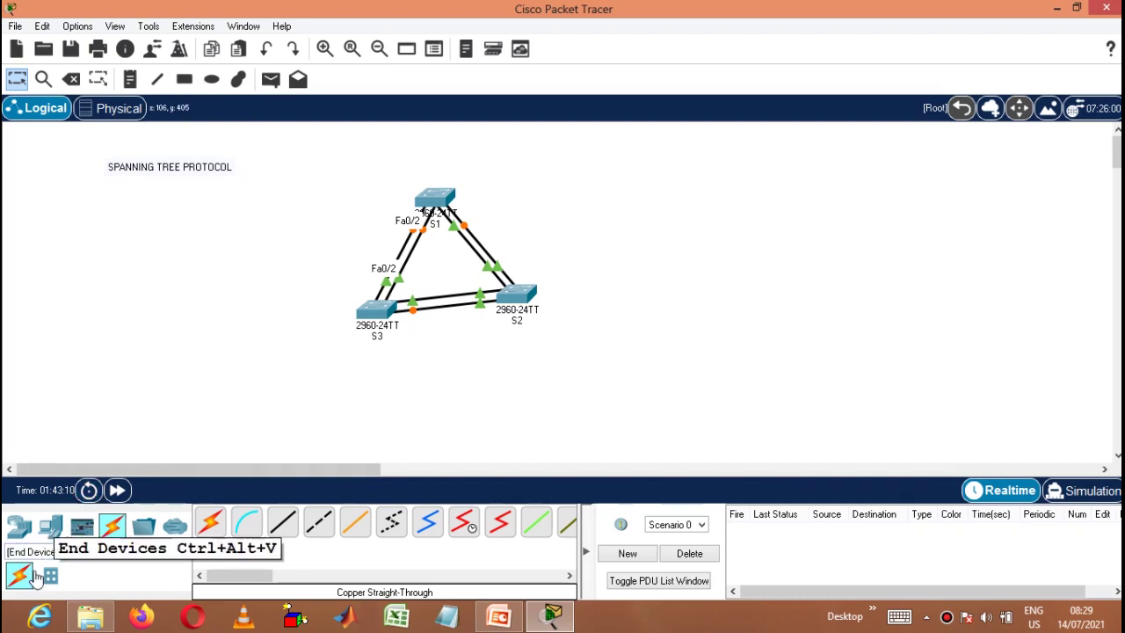
pyautogui.click(19, 526)
pyautogui.click(51, 581)
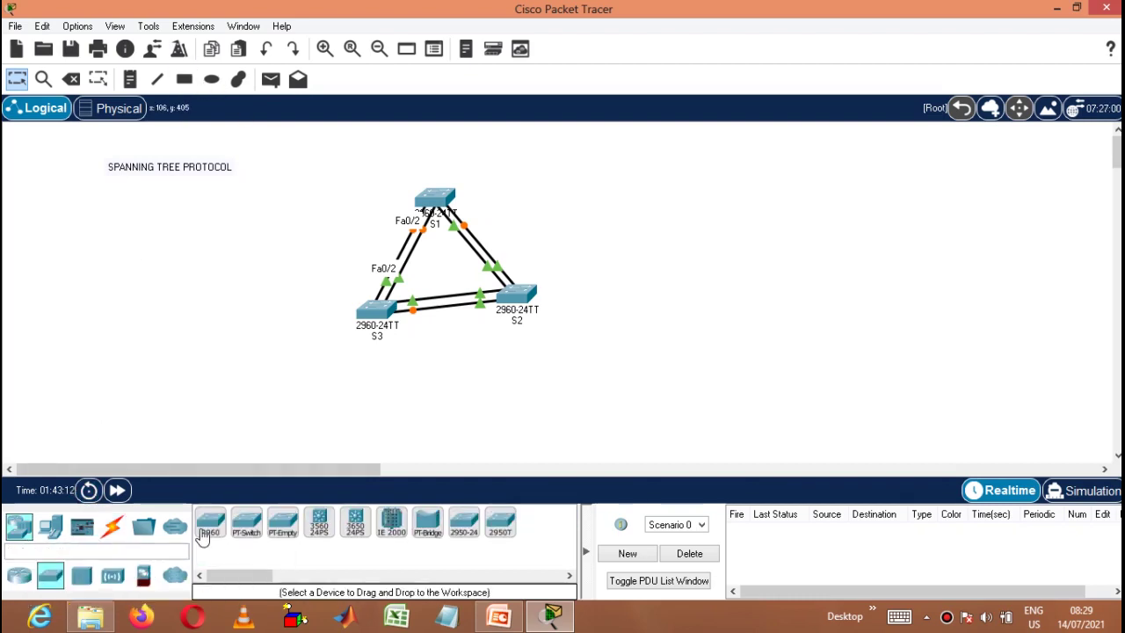
pyautogui.click(211, 526)
pyautogui.click(708, 187)
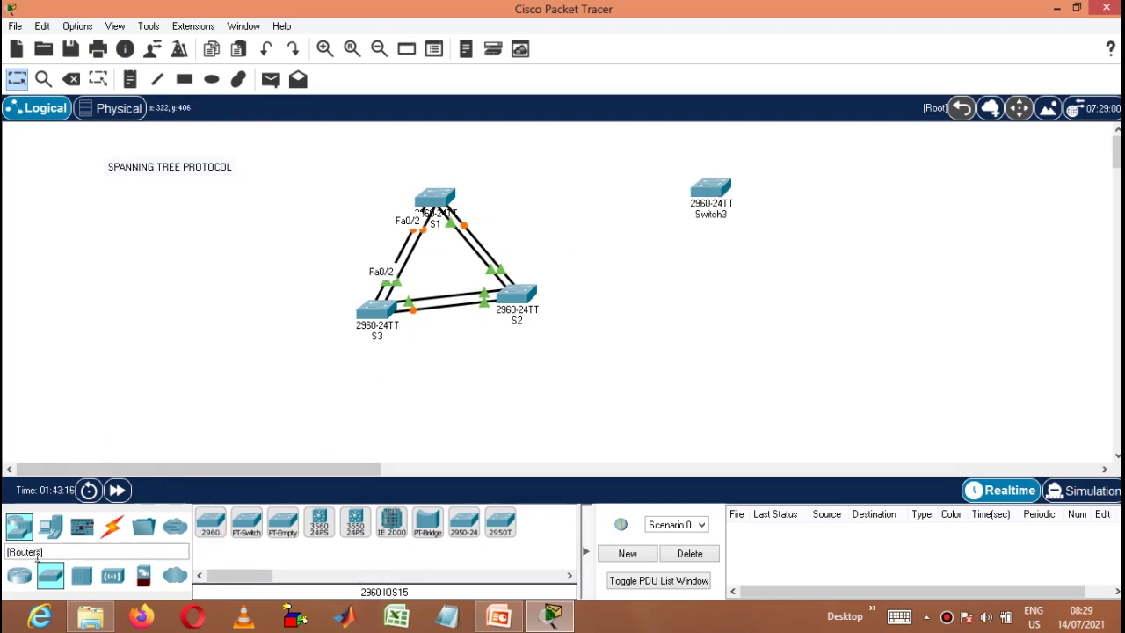
# Place three PCs around the separate 2960 switch, two below it and one to its right.
pyautogui.click(51, 526)
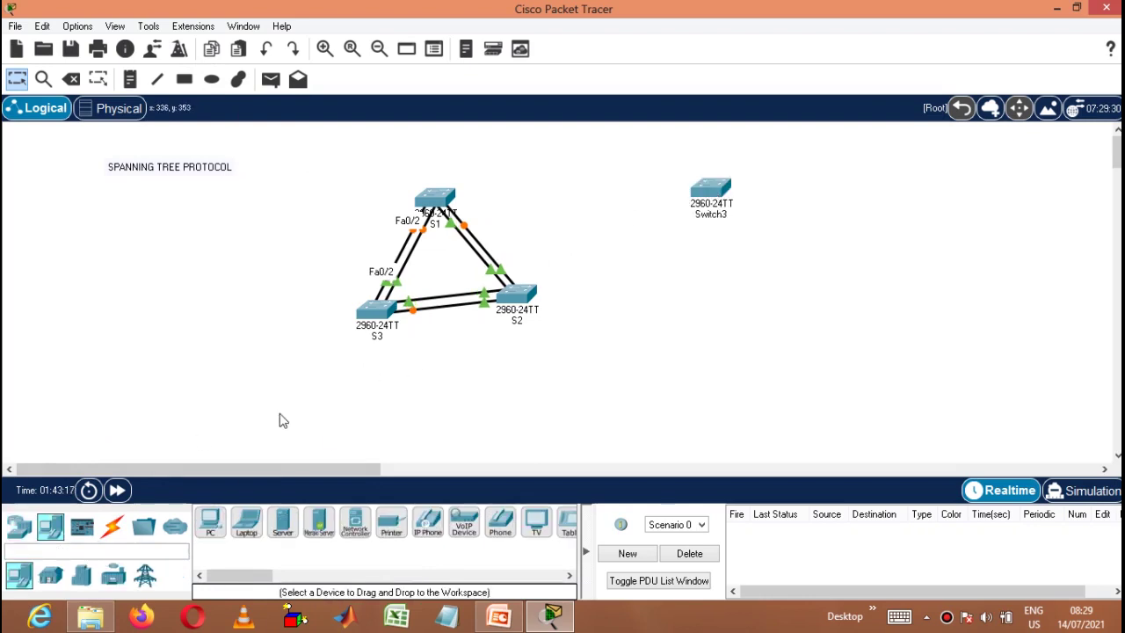
pyautogui.click(211, 524)
pyautogui.click(642, 286)
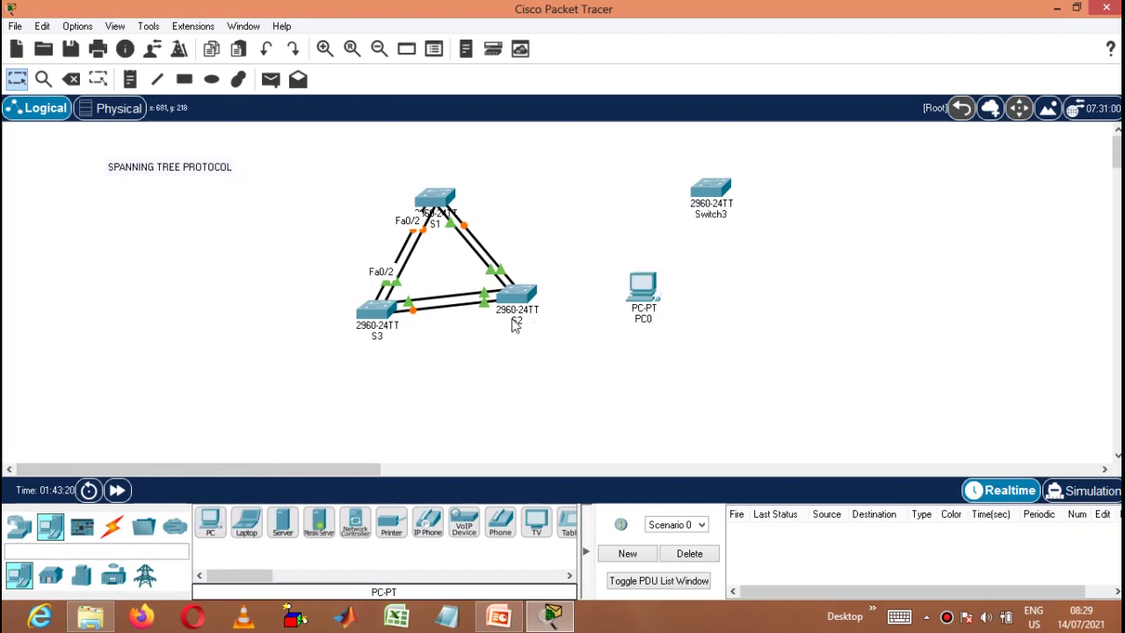
pyautogui.click(728, 286)
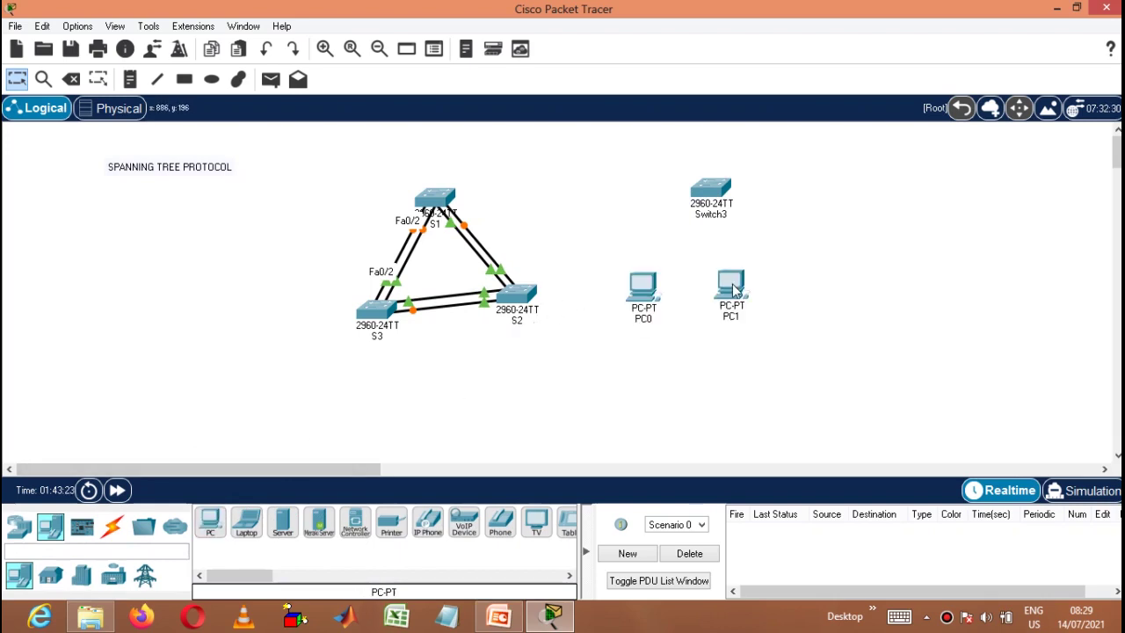
pyautogui.click(211, 524)
pyautogui.click(804, 234)
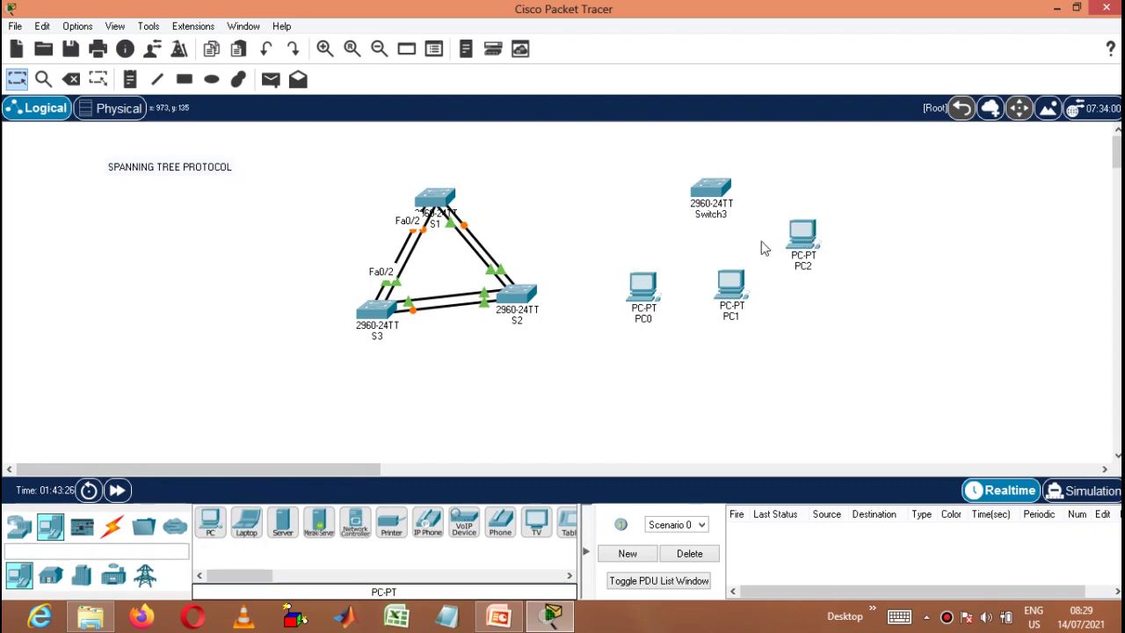
# Connect FastEthernet0/1 of Switch3 to FastEthernet0 of PC0 with a copper straight-through cable.
pyautogui.click(112, 530)
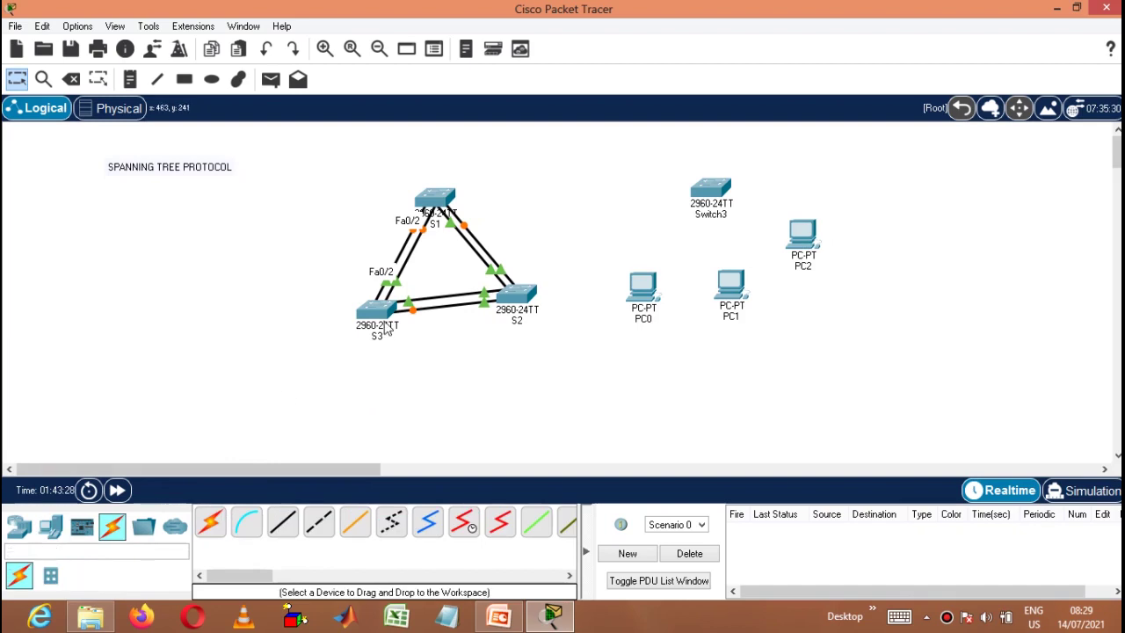
pyautogui.click(290, 530)
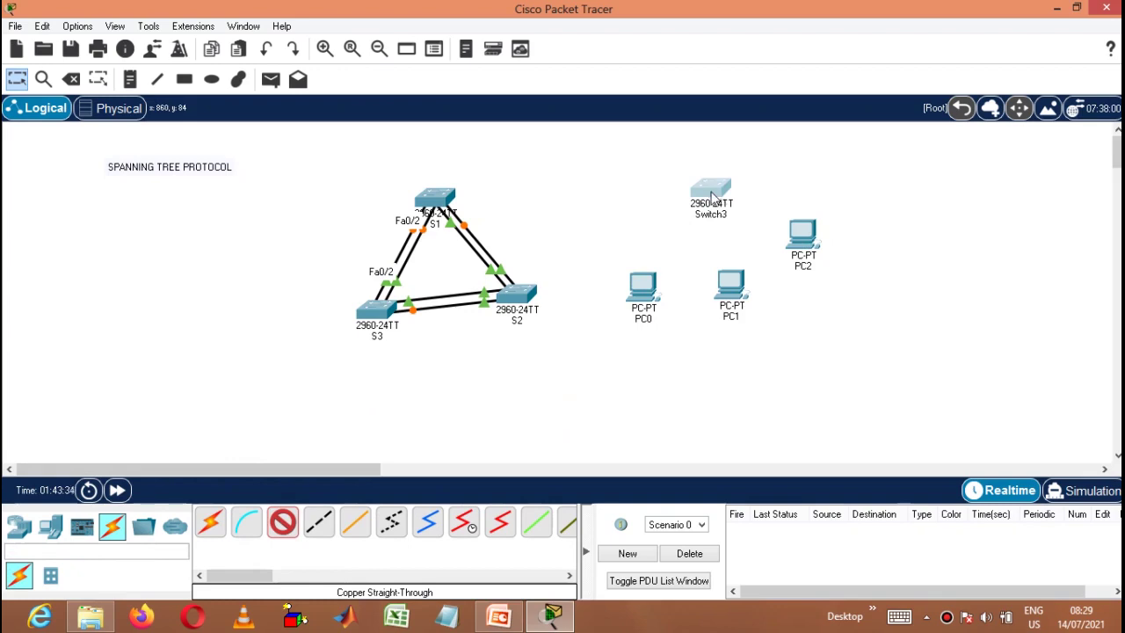
pyautogui.click(712, 197)
pyautogui.click(773, 30)
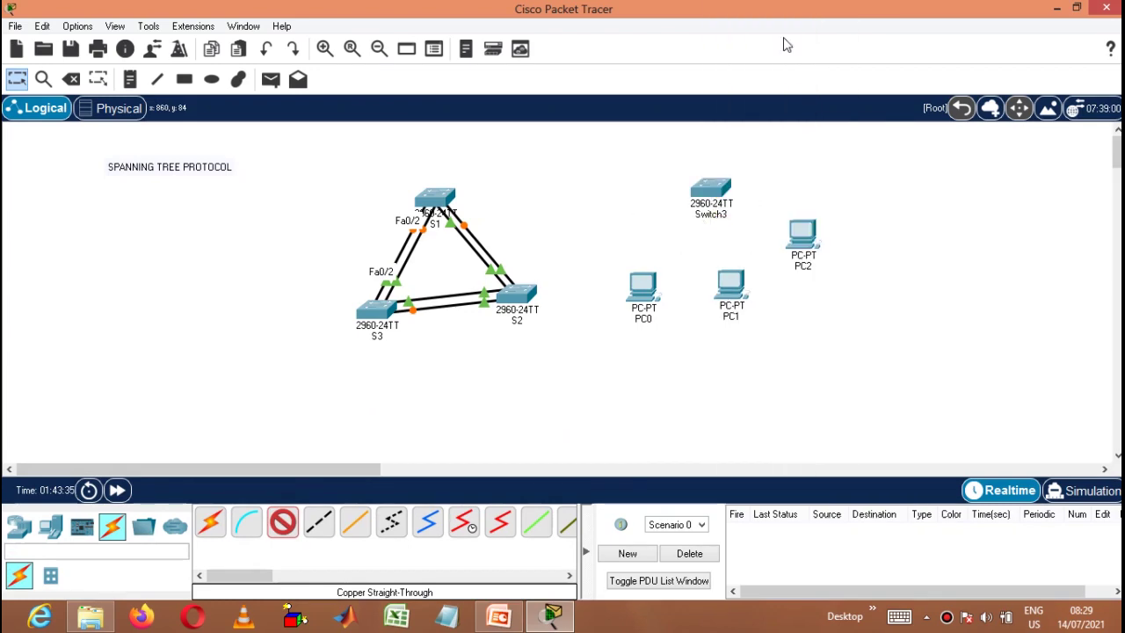
pyautogui.click(649, 283)
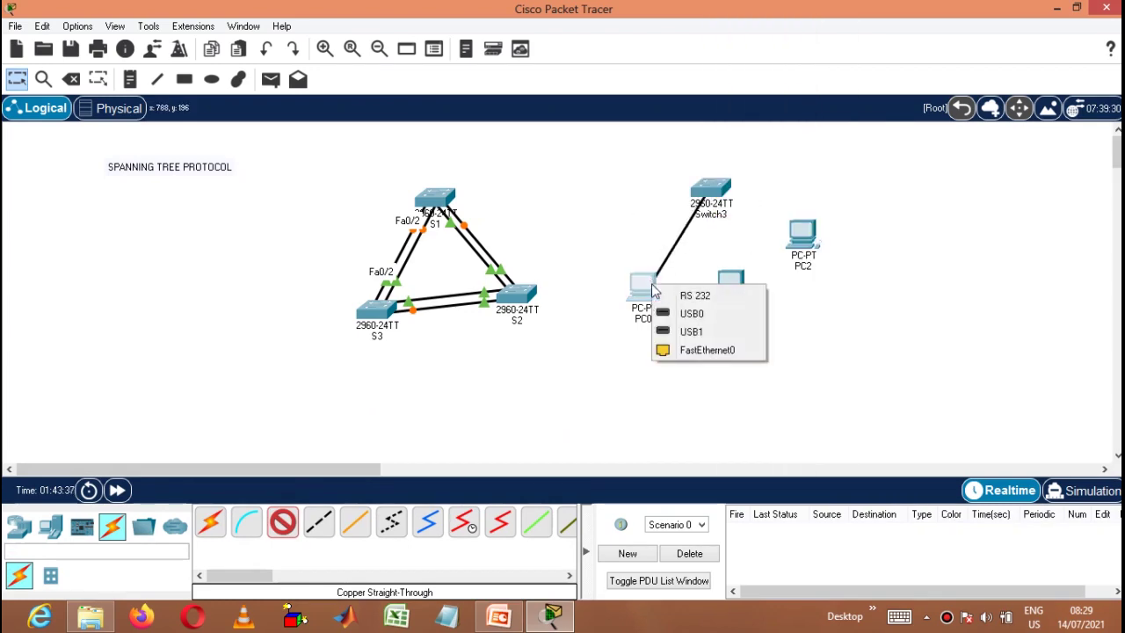
pyautogui.click(696, 350)
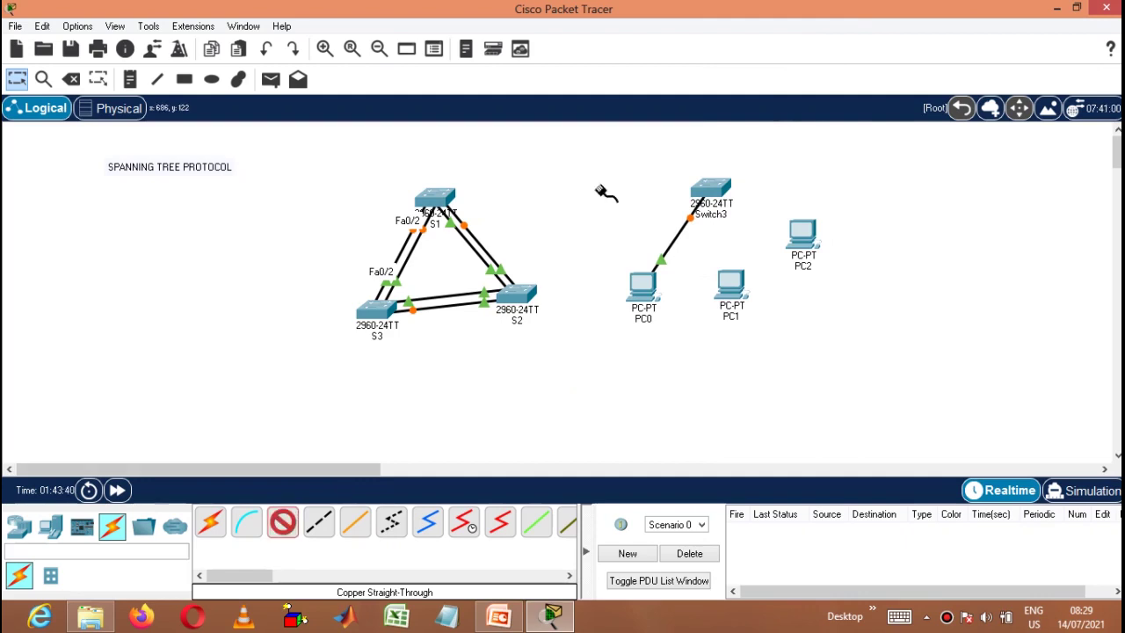
# Connect FastEthernet0/2 of Switch3 to FastEthernet0 of PC1 with a copper straight-through cable.
pyautogui.click(711, 189)
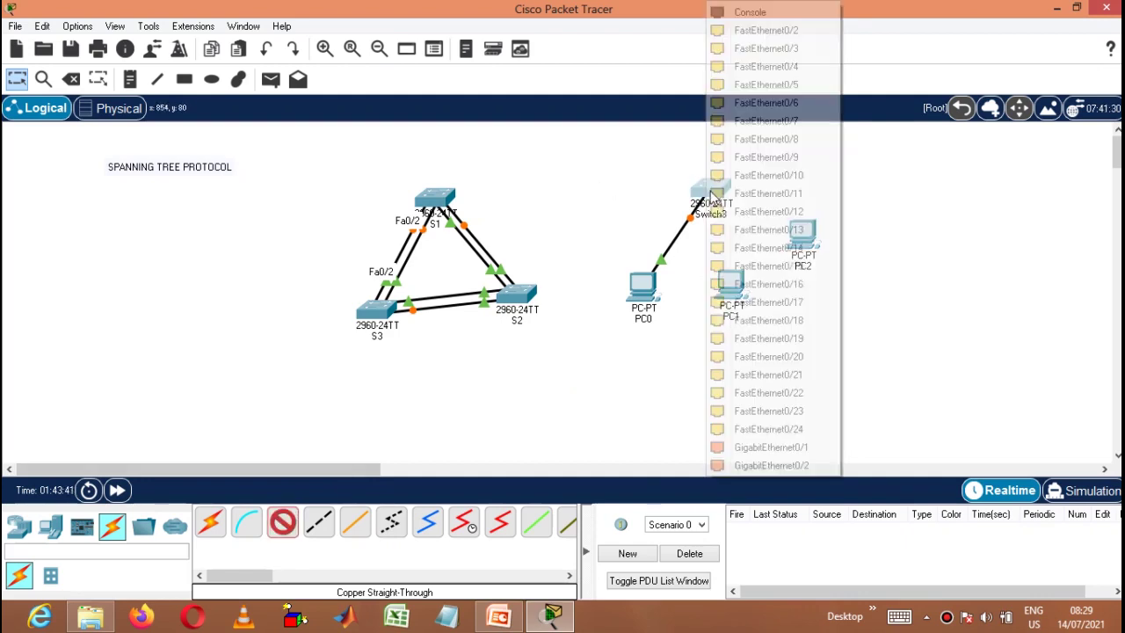
pyautogui.click(781, 31)
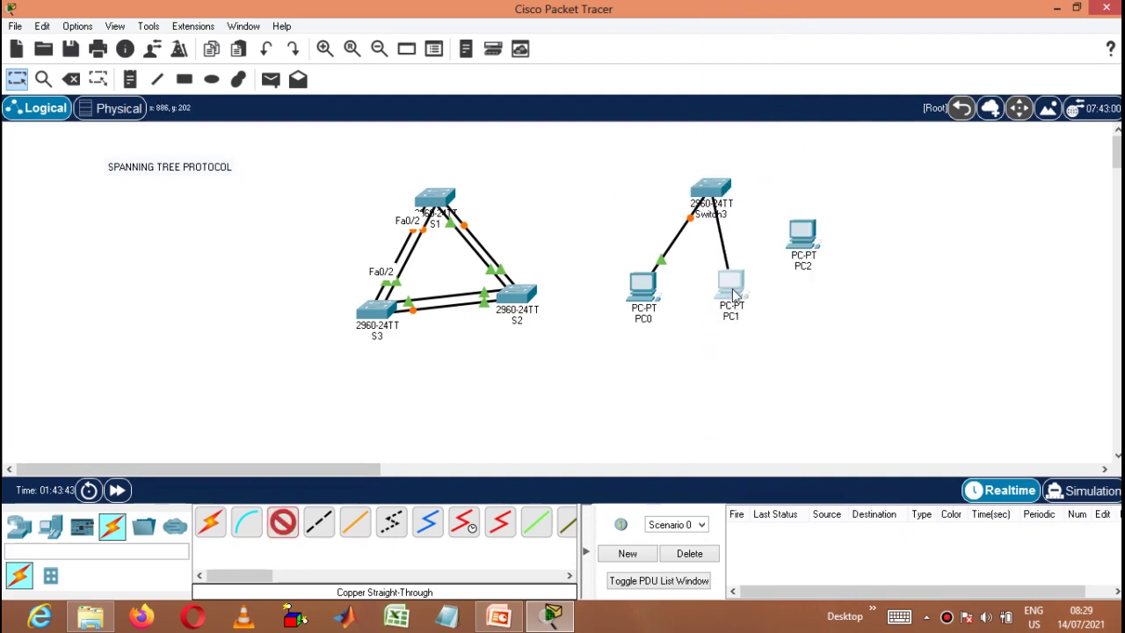
pyautogui.click(733, 295)
pyautogui.click(749, 354)
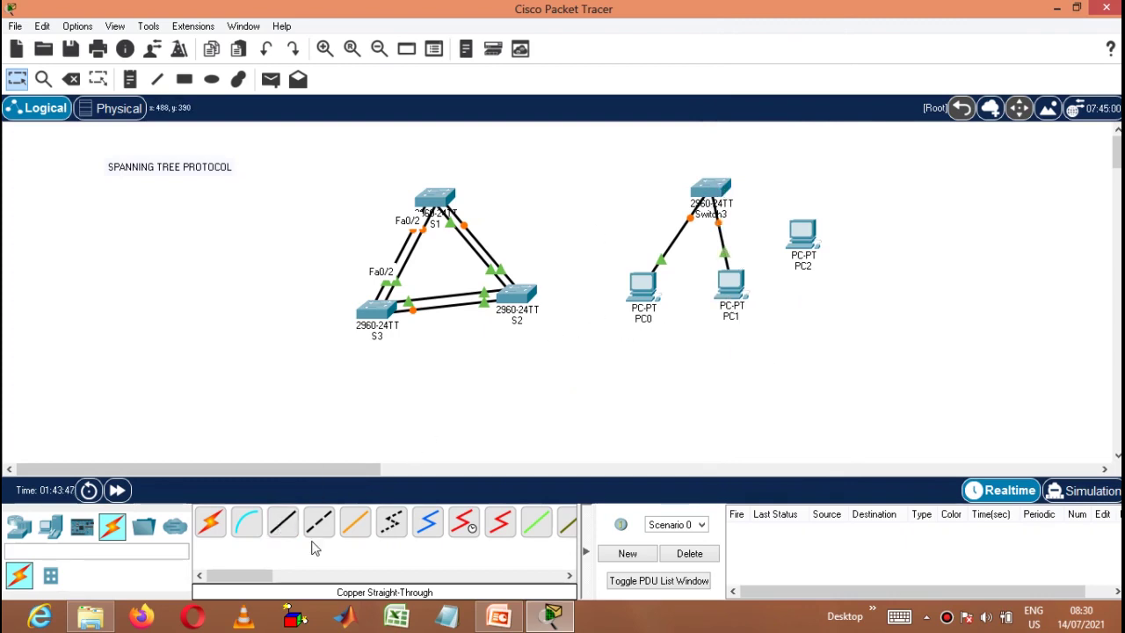
# Connect FastEthernet0/3 of Switch3 to FastEthernet0 of PC2 with a copper straight-through cable.
pyautogui.click(283, 522)
pyautogui.click(712, 188)
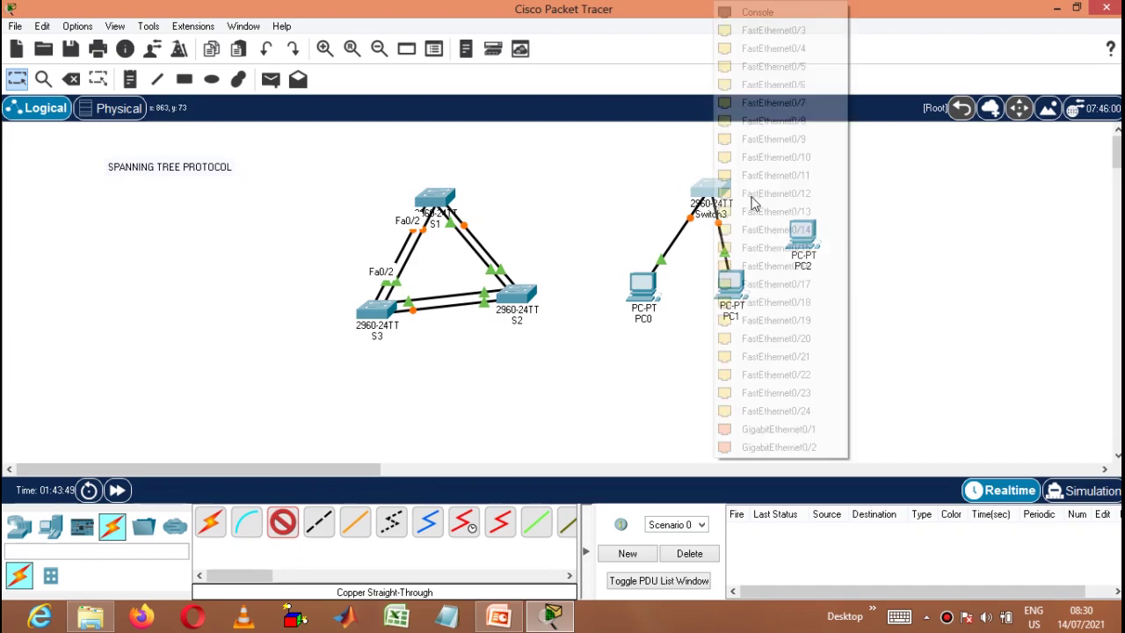
pyautogui.click(782, 48)
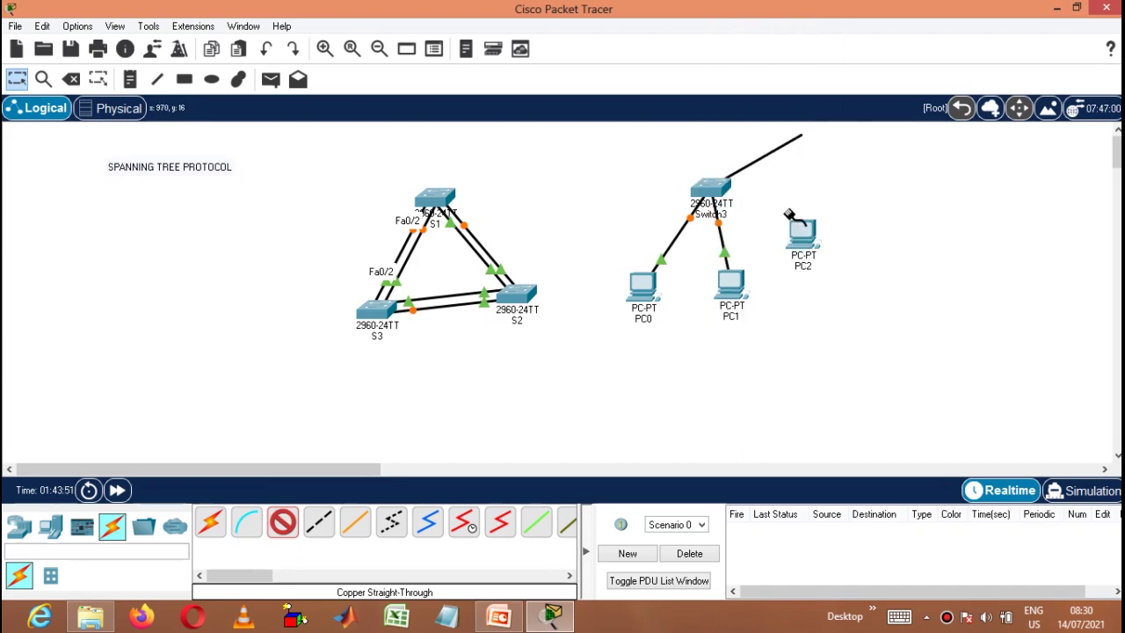
pyautogui.click(803, 232)
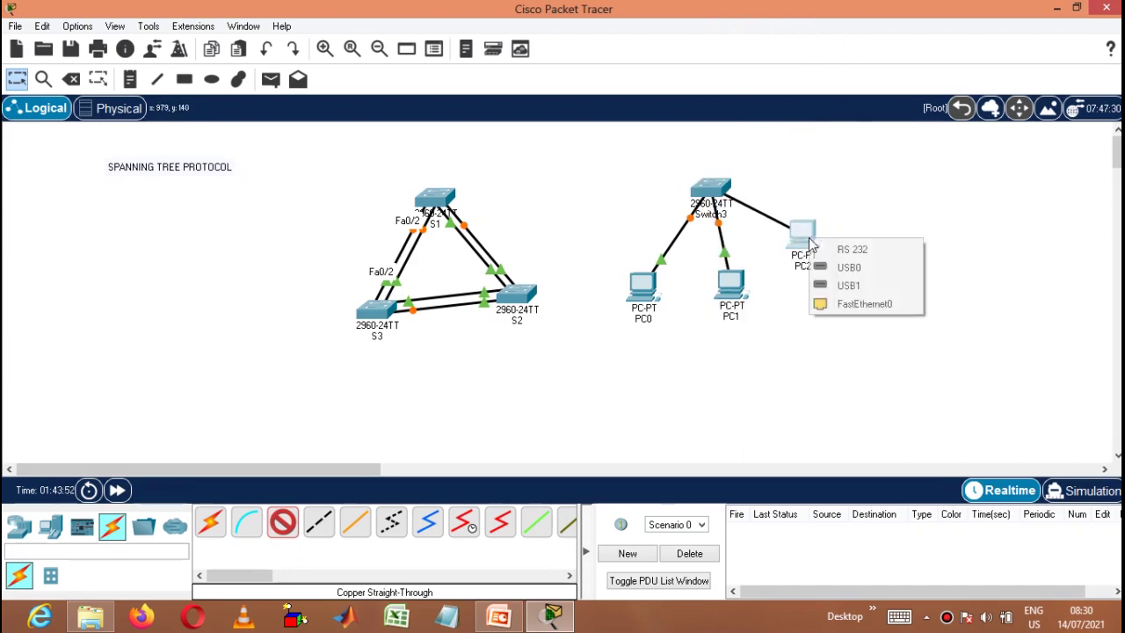
pyautogui.click(853, 304)
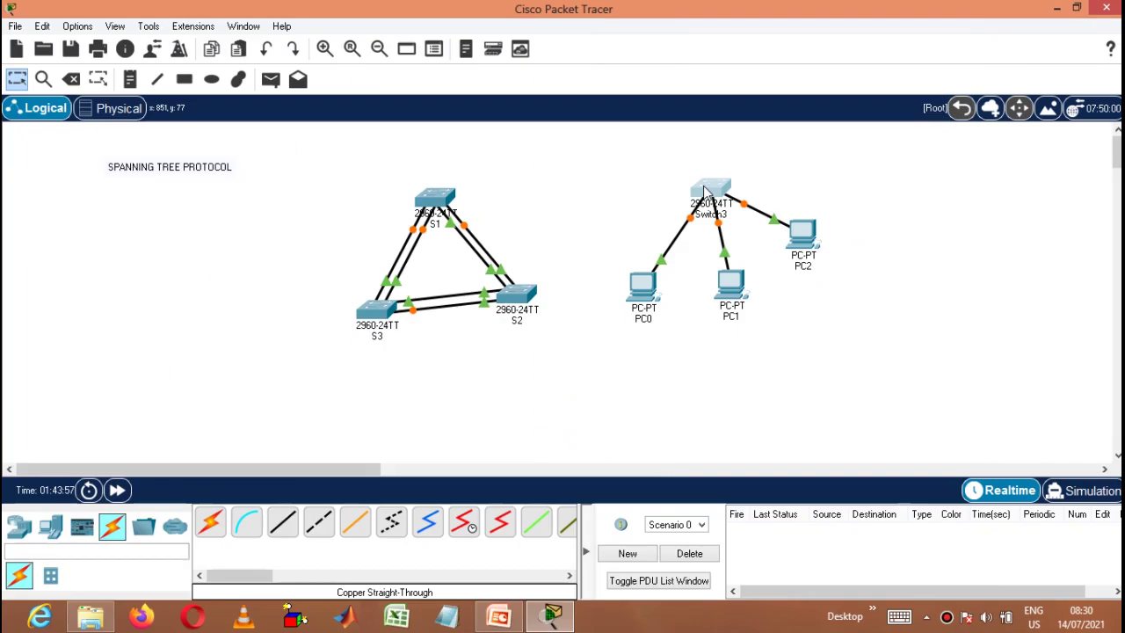
# Open the command-line interface of Switch3 and enter privileged EXEC mode.
pyautogui.click(709, 190)
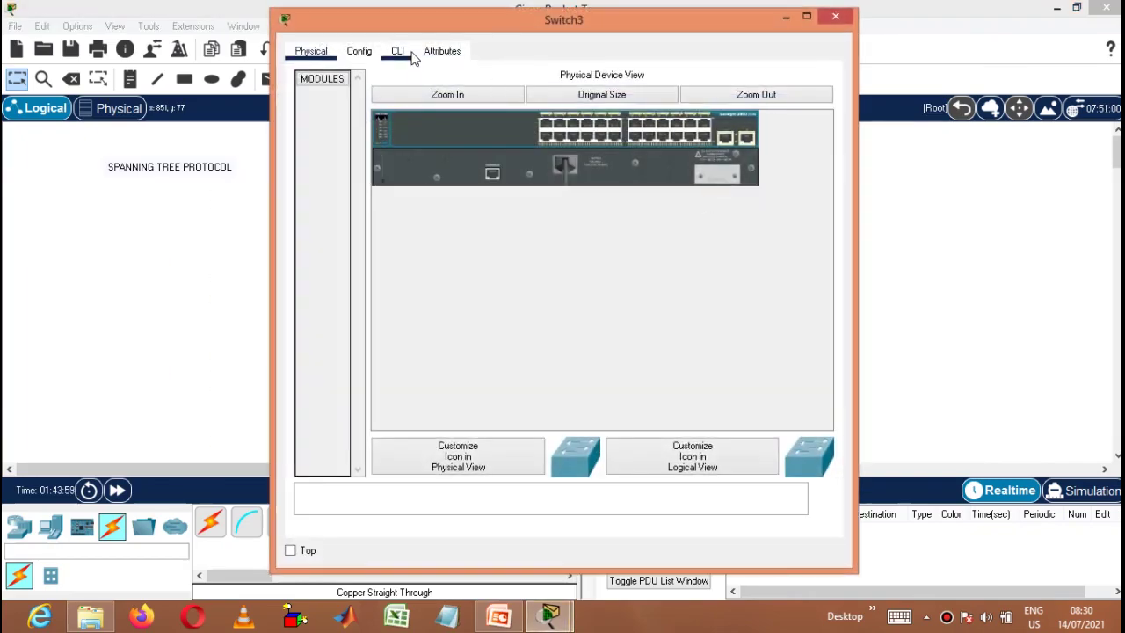
pyautogui.click(405, 52)
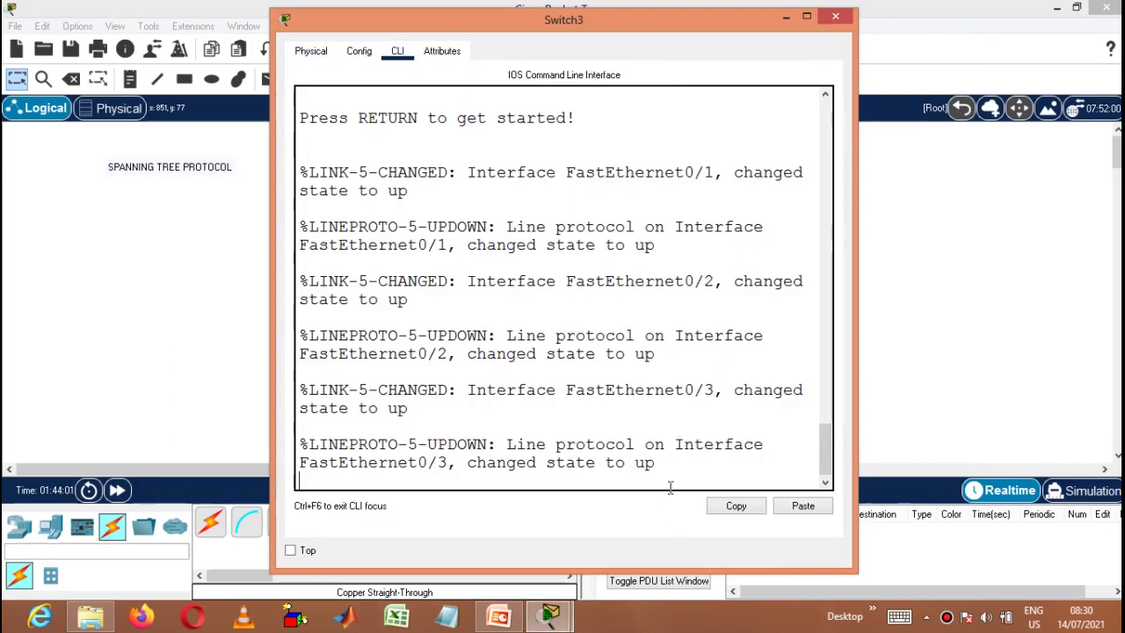
pyautogui.press('Return')
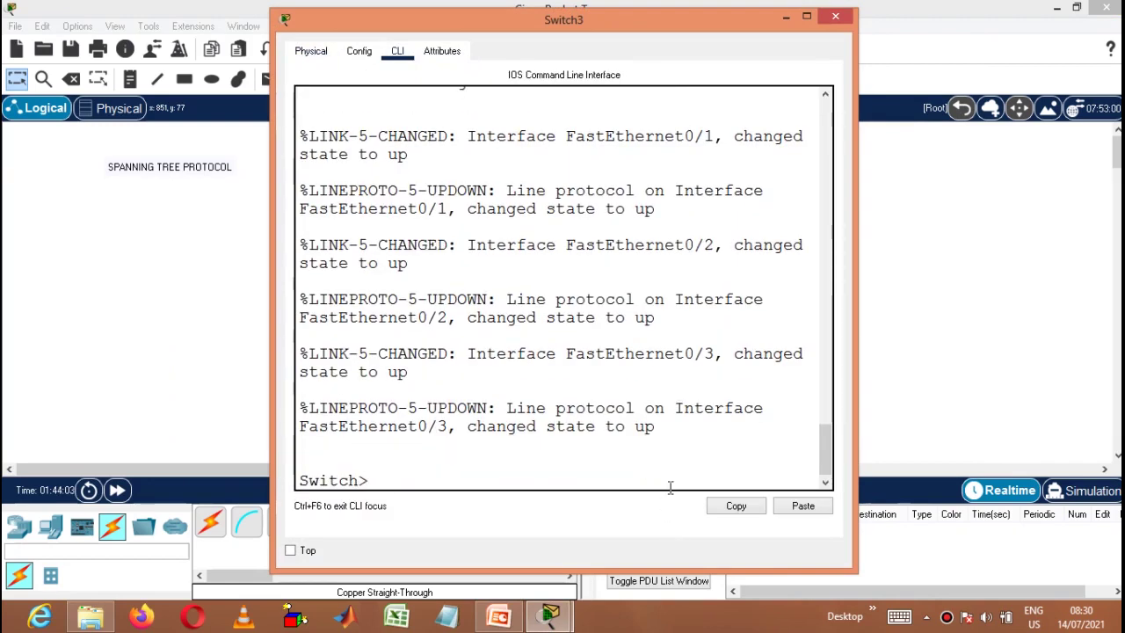
pyautogui.write('en')
pyautogui.press('Return')
# Run sh spanning-tree on Switch3 to view the states of its PC-facing ports.
pyautogui.write('sh')
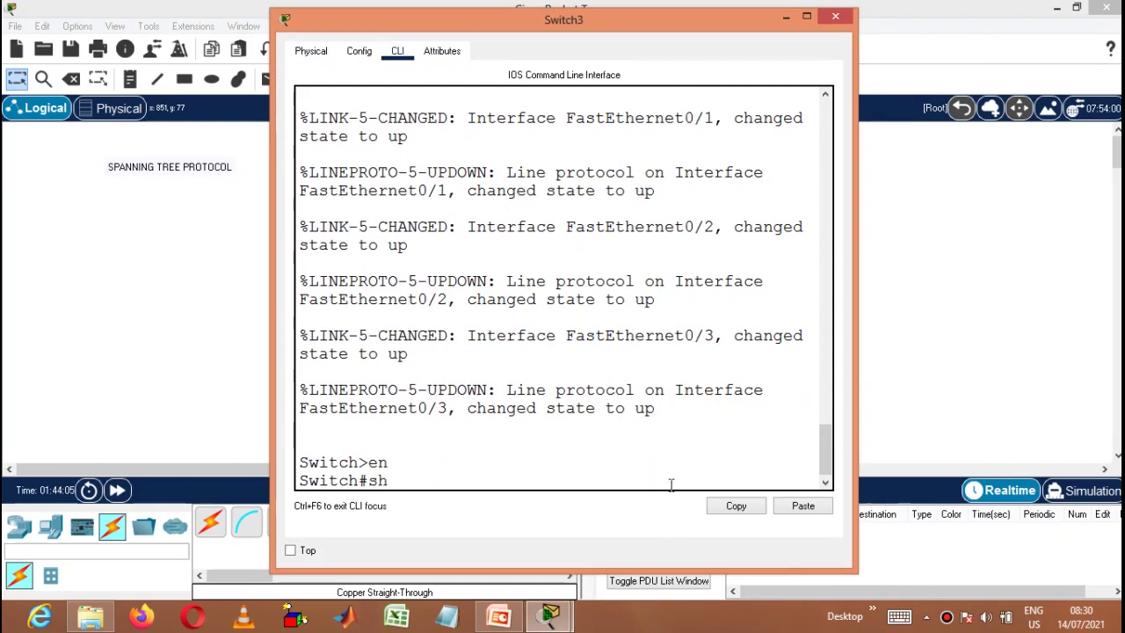
pyautogui.write(' sp')
pyautogui.press('Tab')
pyautogui.press('Return')
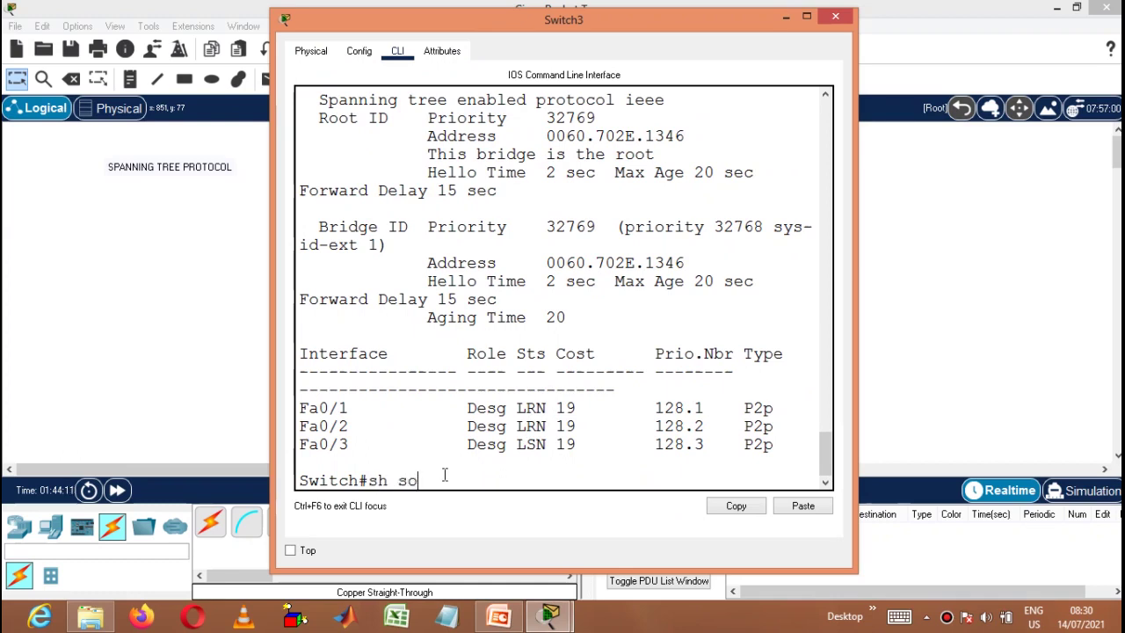
# Rerun sh spanning-tree on Switch3 several times to follow the port state transitions, and minimise its window.
pyautogui.press('Return')
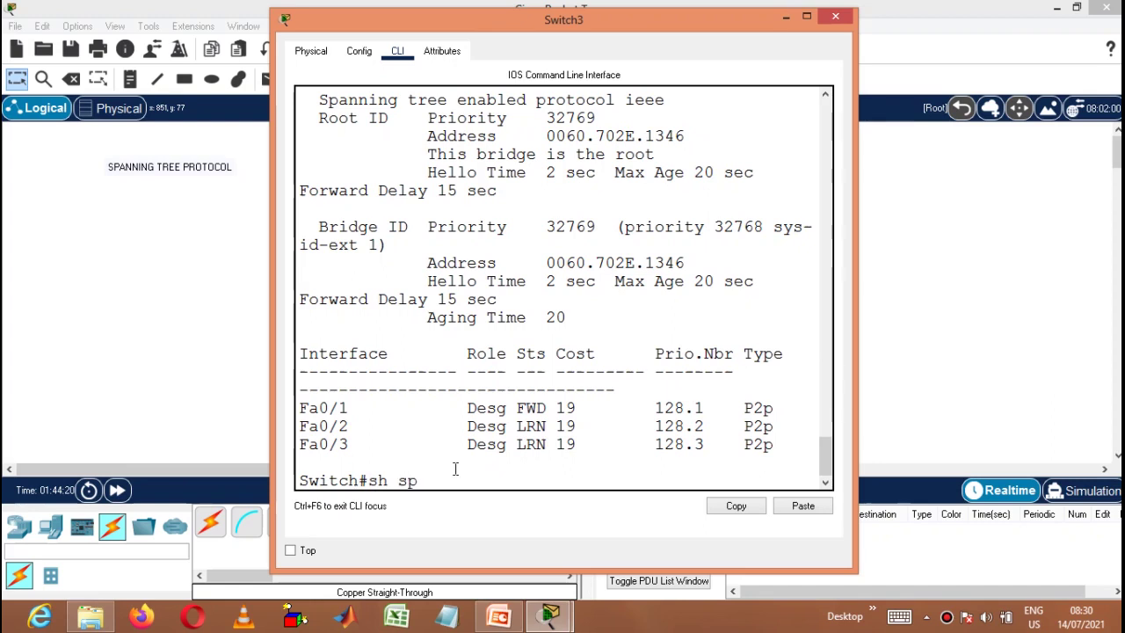
pyautogui.press('Tab')
pyautogui.press('Return')
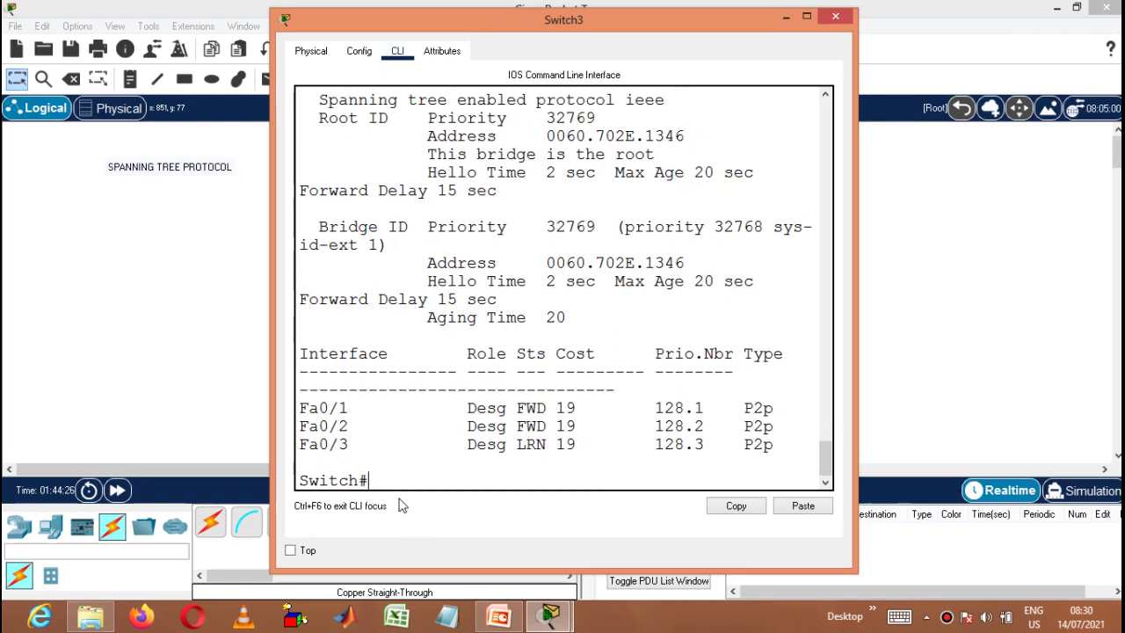
pyautogui.write('sh sp')
pyautogui.press('Tab')
pyautogui.press('Return')
pyautogui.click(787, 17)
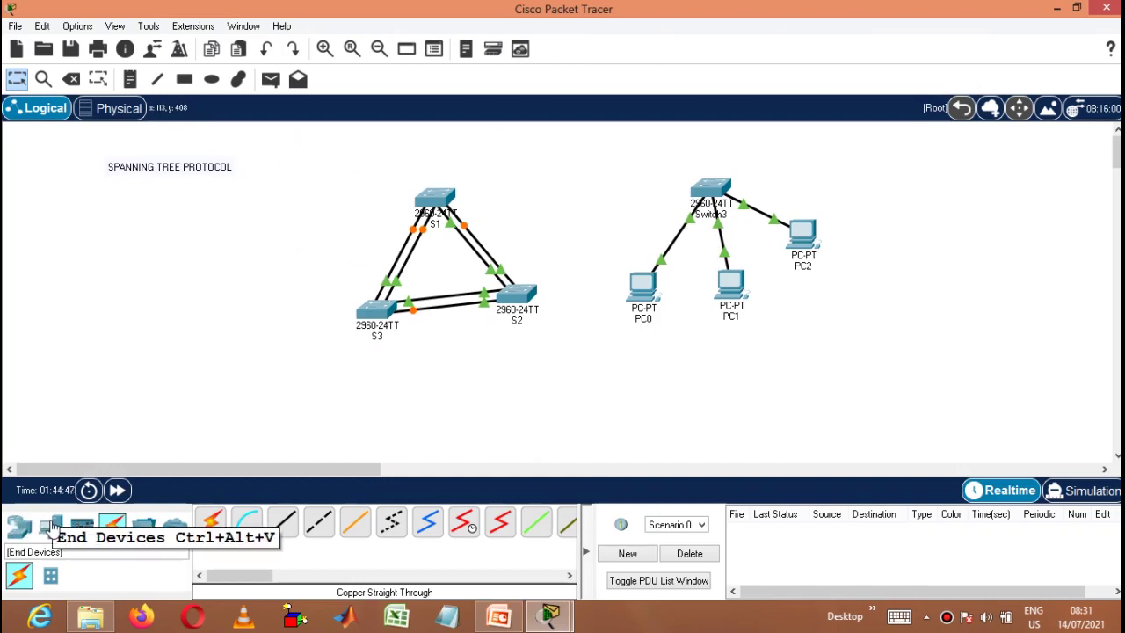
# Place another 2960 switch to the left of the three-switch triangle and a PC below it.
pyautogui.click(19, 525)
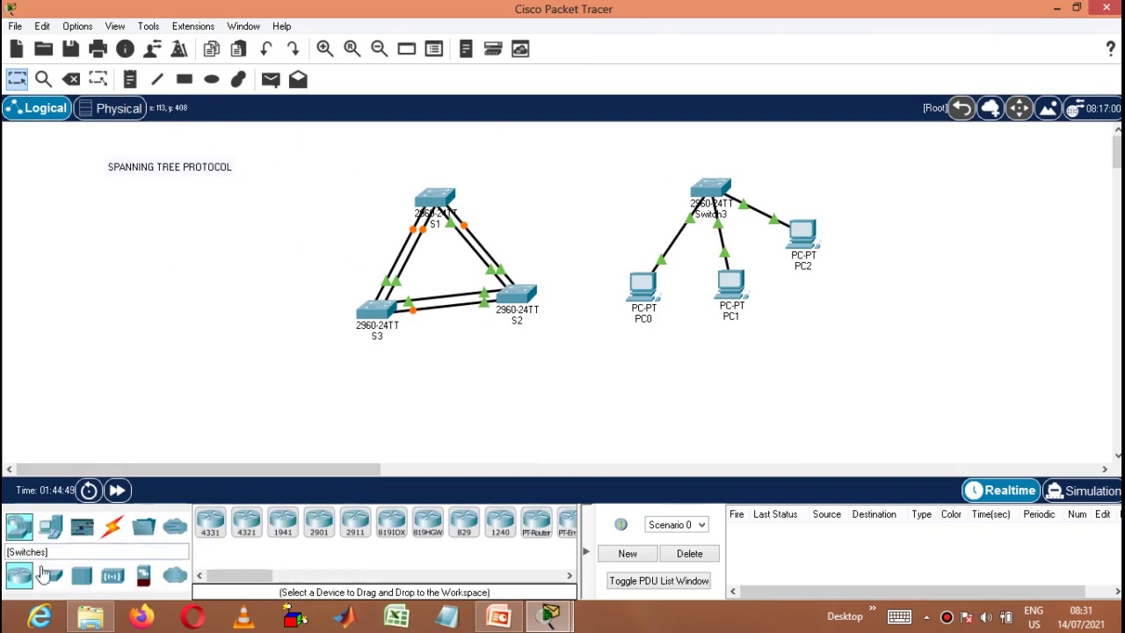
pyautogui.click(47, 575)
pyautogui.click(210, 522)
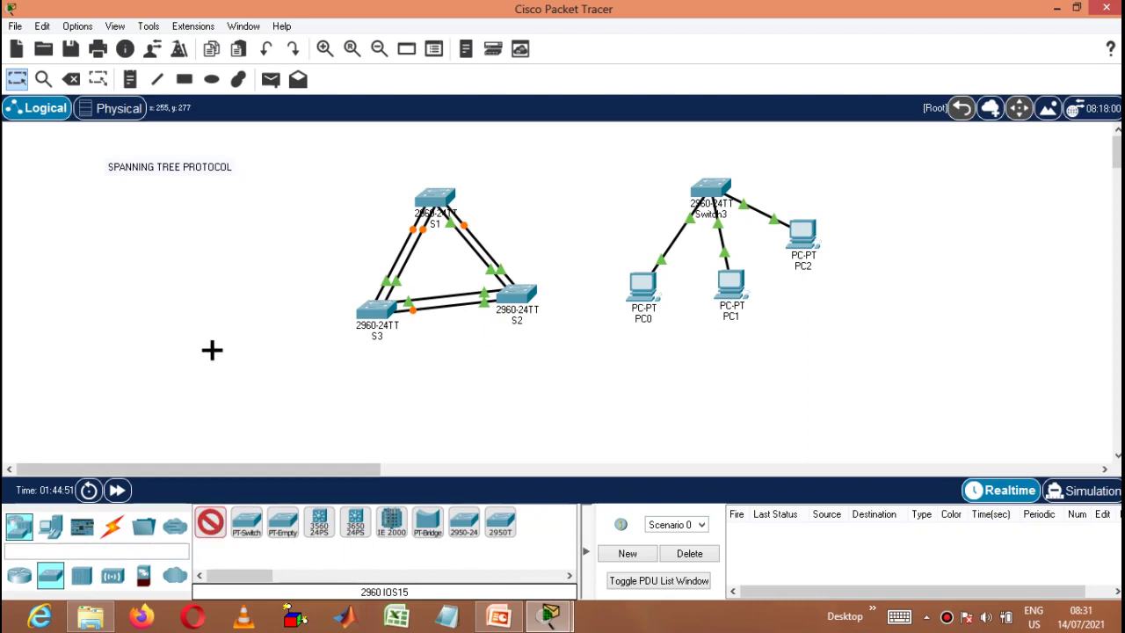
pyautogui.click(246, 208)
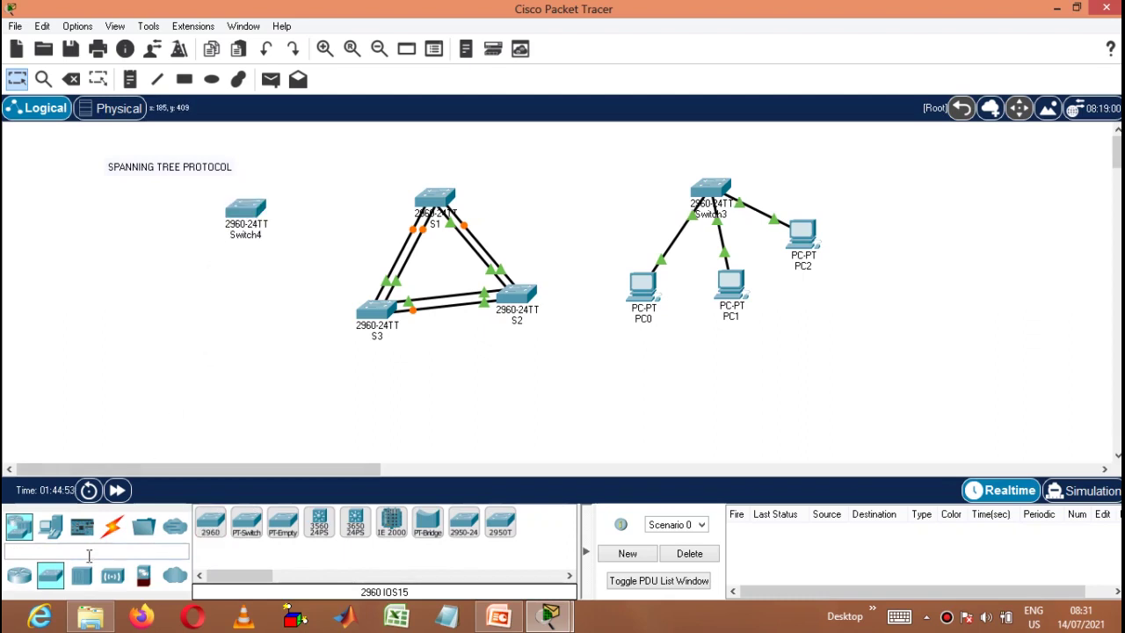
pyautogui.click(50, 527)
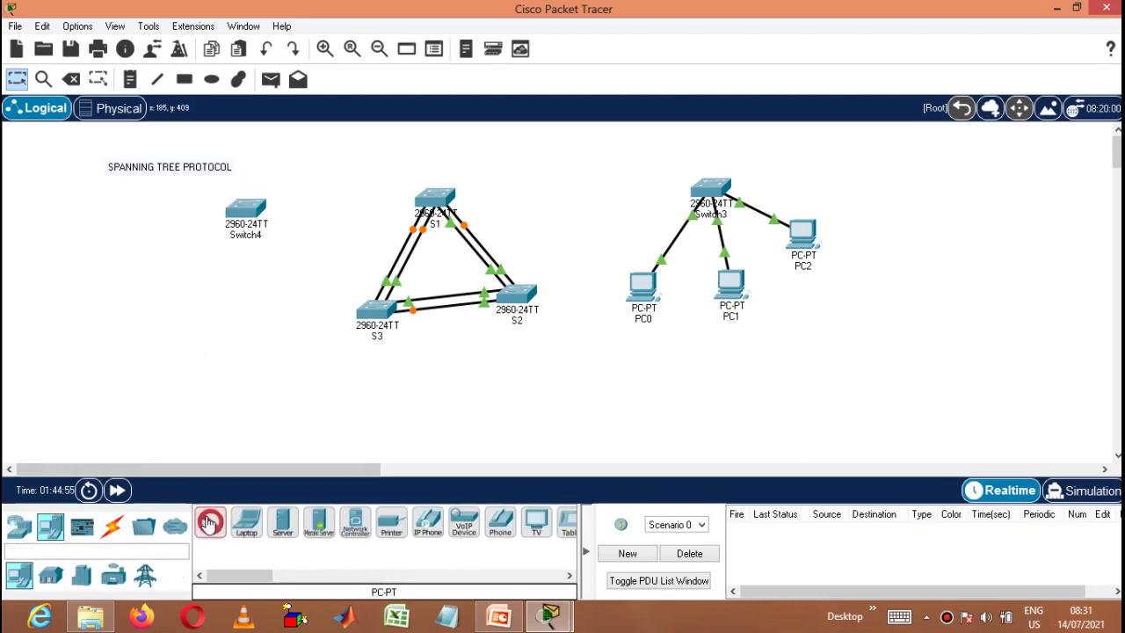
pyautogui.click(195, 288)
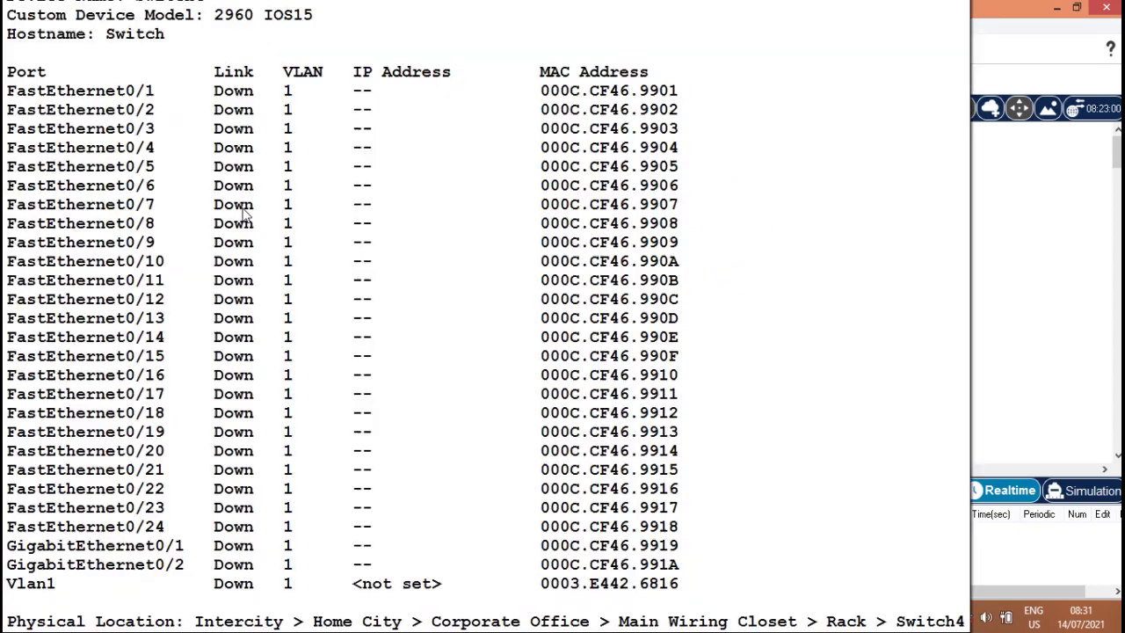
# Open the command-line interface of Switch4 and enter privileged EXEC mode.
pyautogui.click(246, 215)
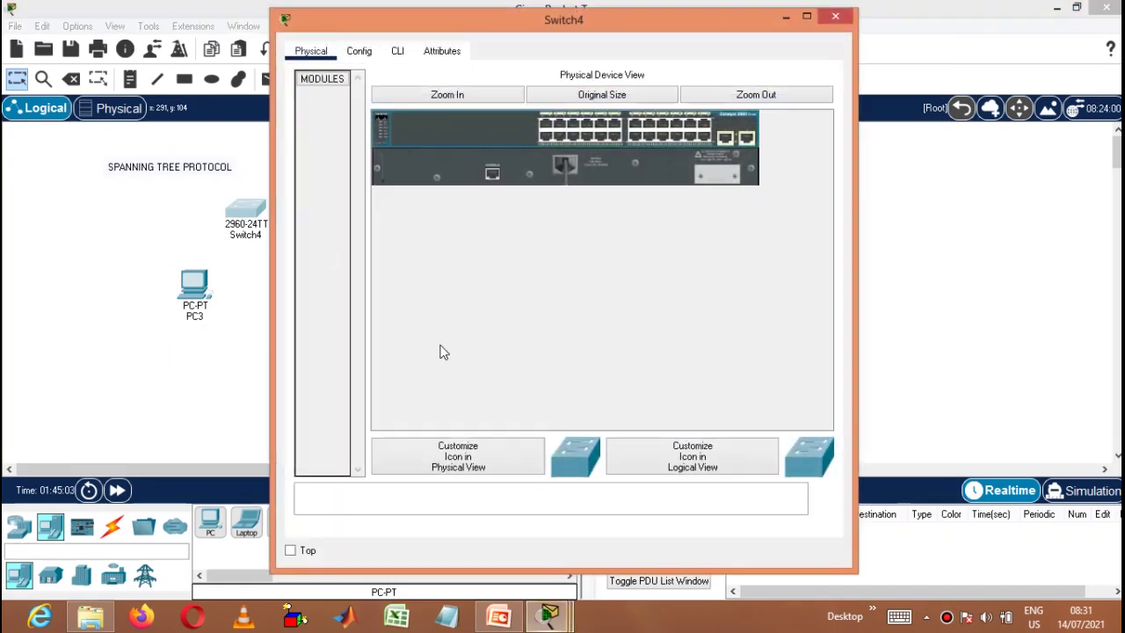
pyautogui.click(400, 54)
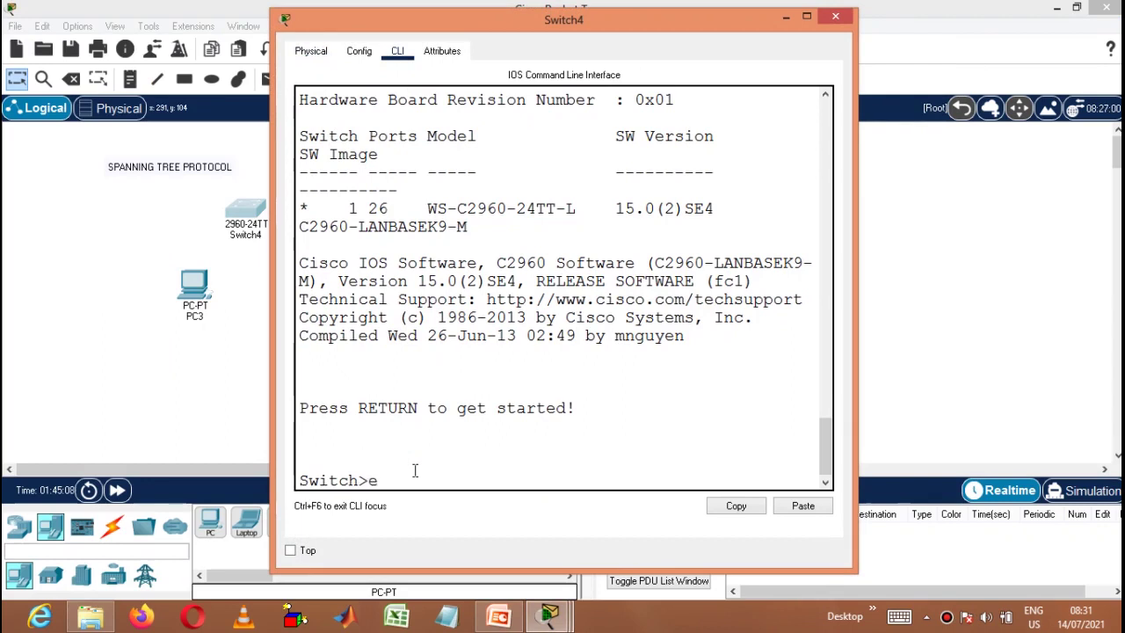
pyautogui.press('Return')
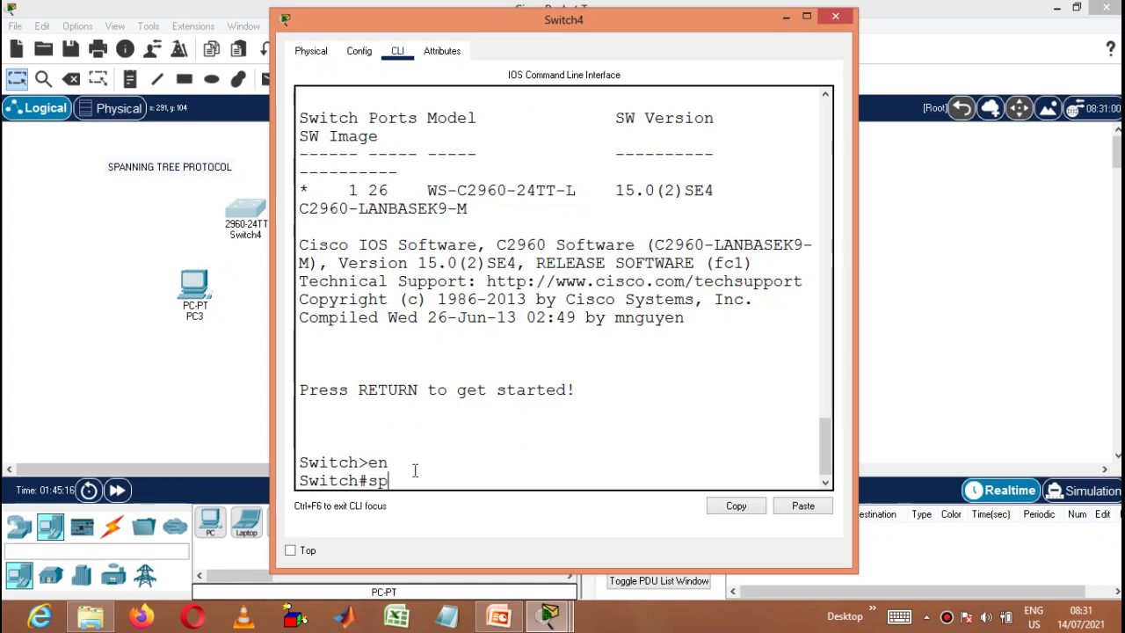
# Run sh spanning-tree on Switch4 to check its spanning-tree status, and close its window.
pyautogui.press('BackSpace')
pyautogui.press('BackSpace')
pyautogui.write('sh sp')
pyautogui.press('Tab')
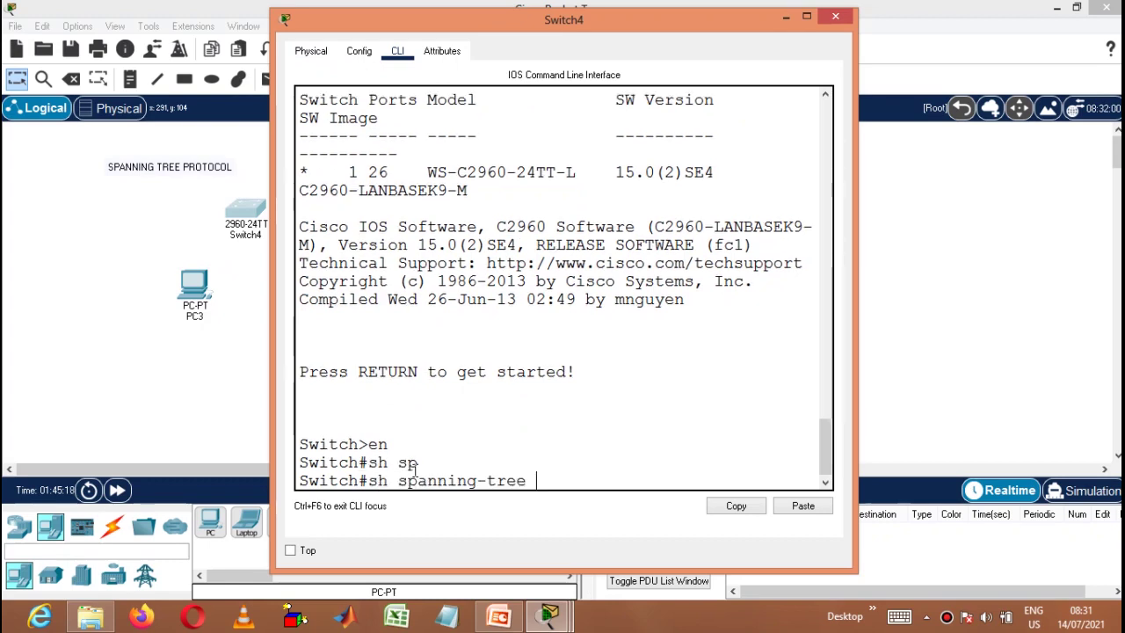
pyautogui.press('Return')
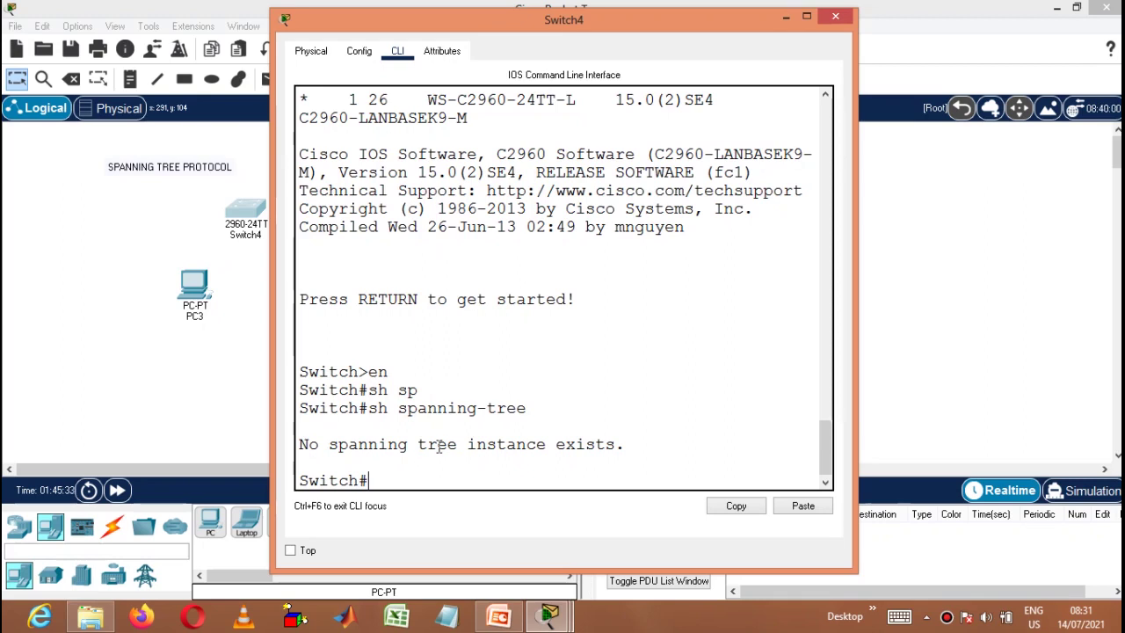
pyautogui.click(833, 19)
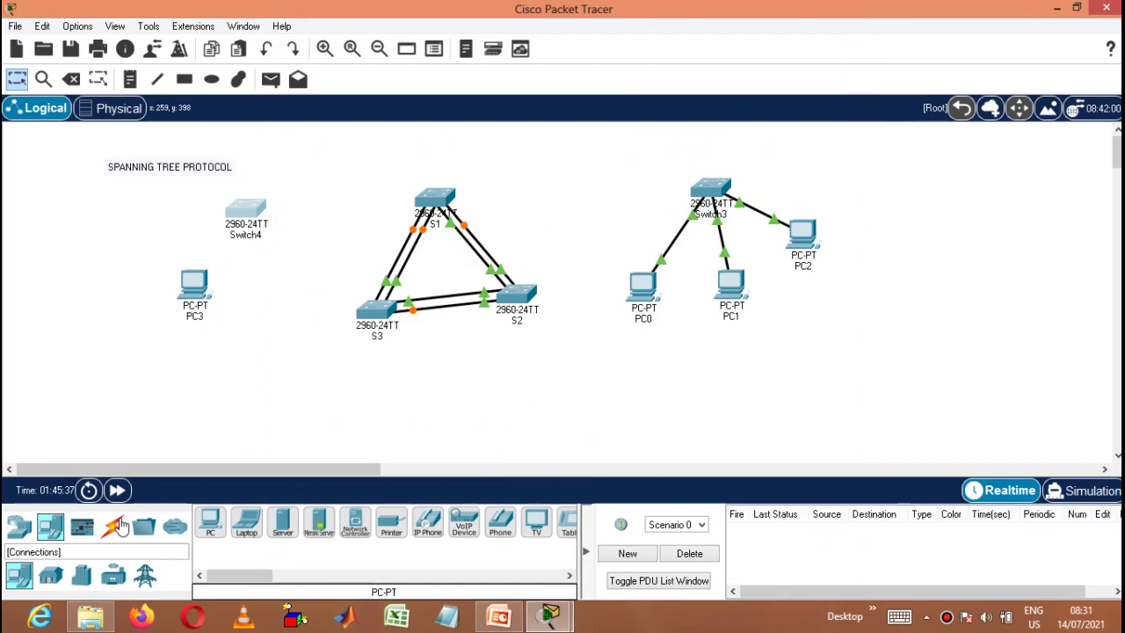
# Connect PC3 to FastEthernet0/1 of Switch4 with a copper straight-through cable.
pyautogui.click(117, 524)
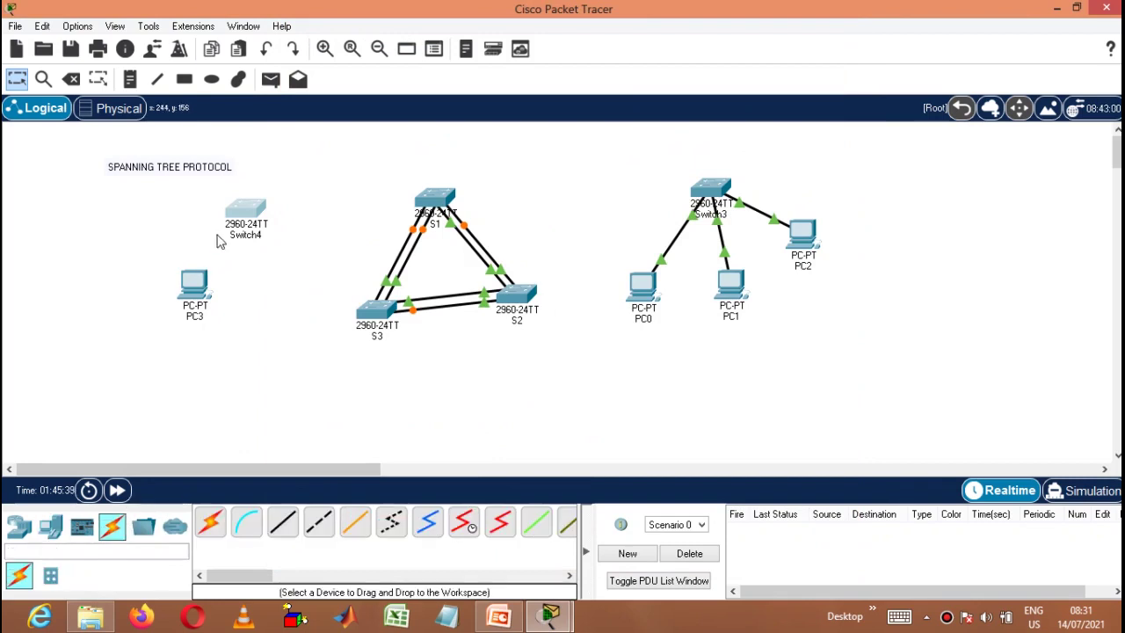
pyautogui.click(276, 530)
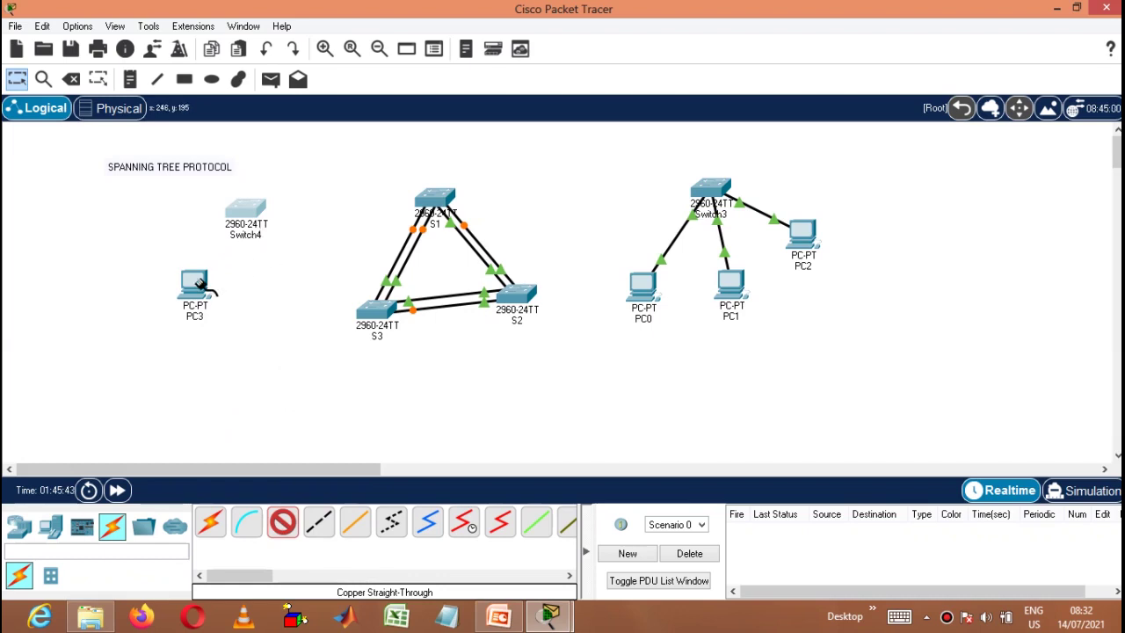
pyautogui.click(200, 283)
pyautogui.click(246, 347)
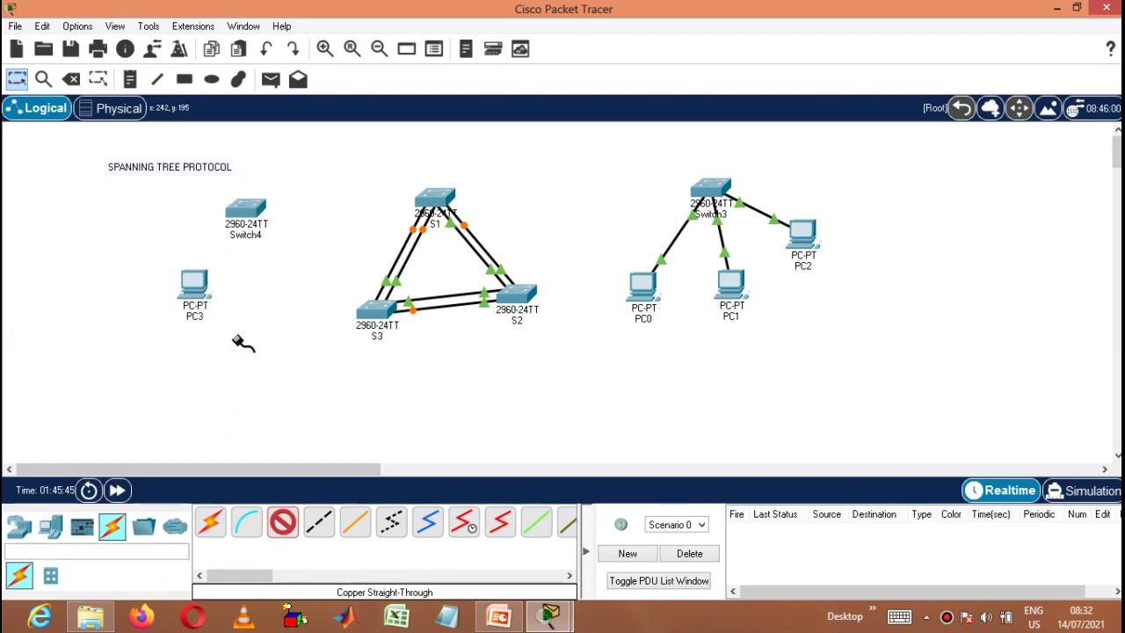
pyautogui.click(249, 204)
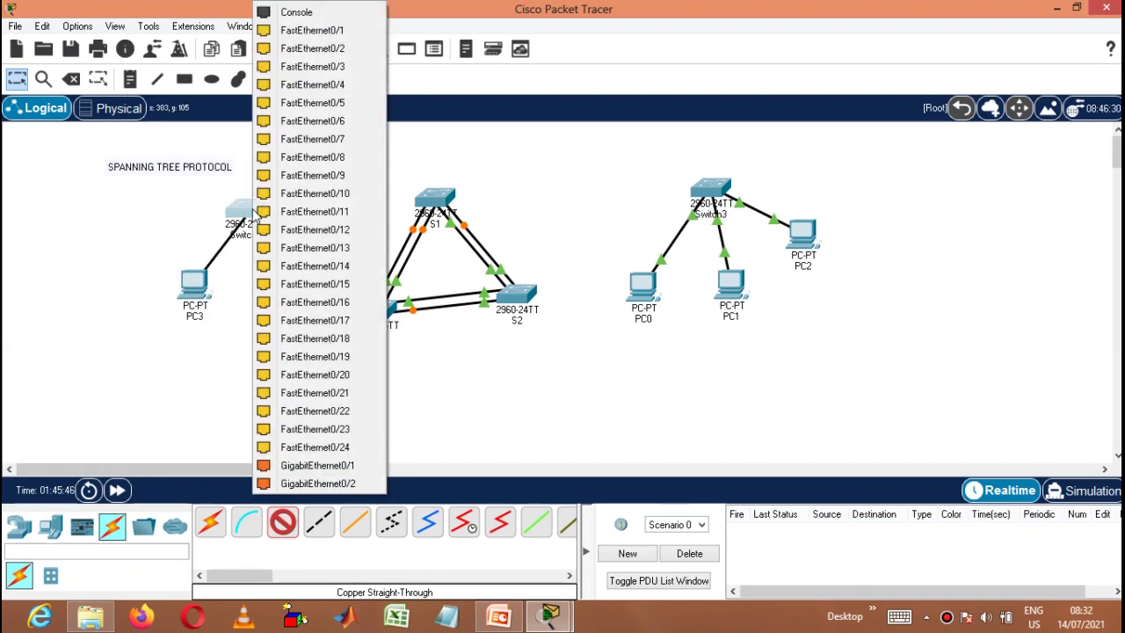
pyautogui.click(312, 30)
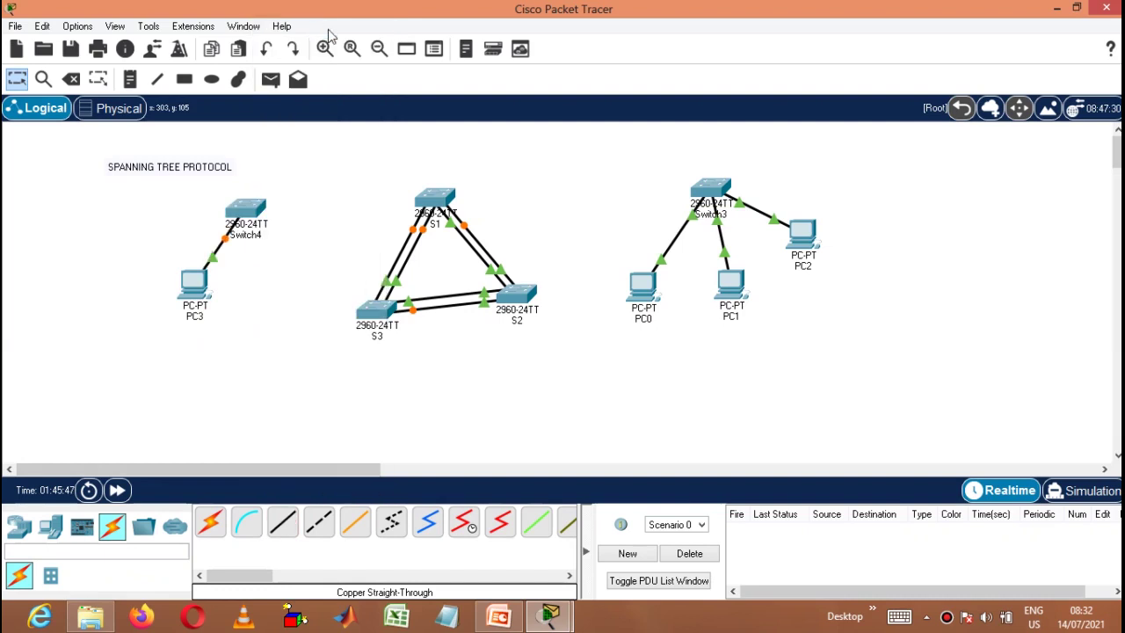
# On Switch4, enter global configuration mode and select the interface range fastEthernet 0/1-6.
pyautogui.click(250, 209)
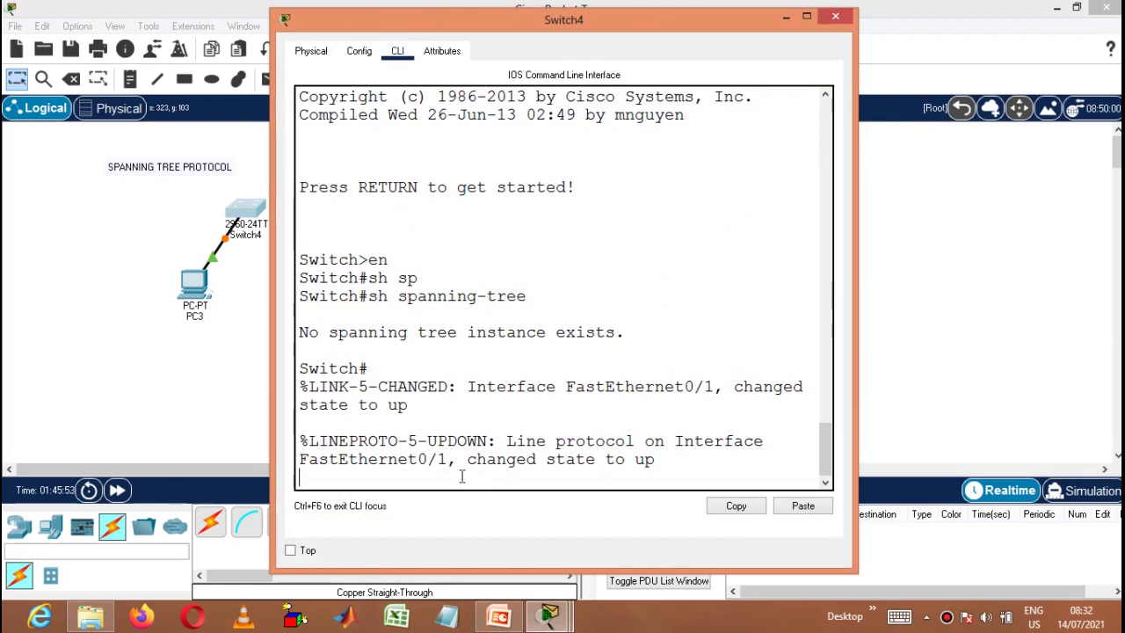
pyautogui.press('Return')
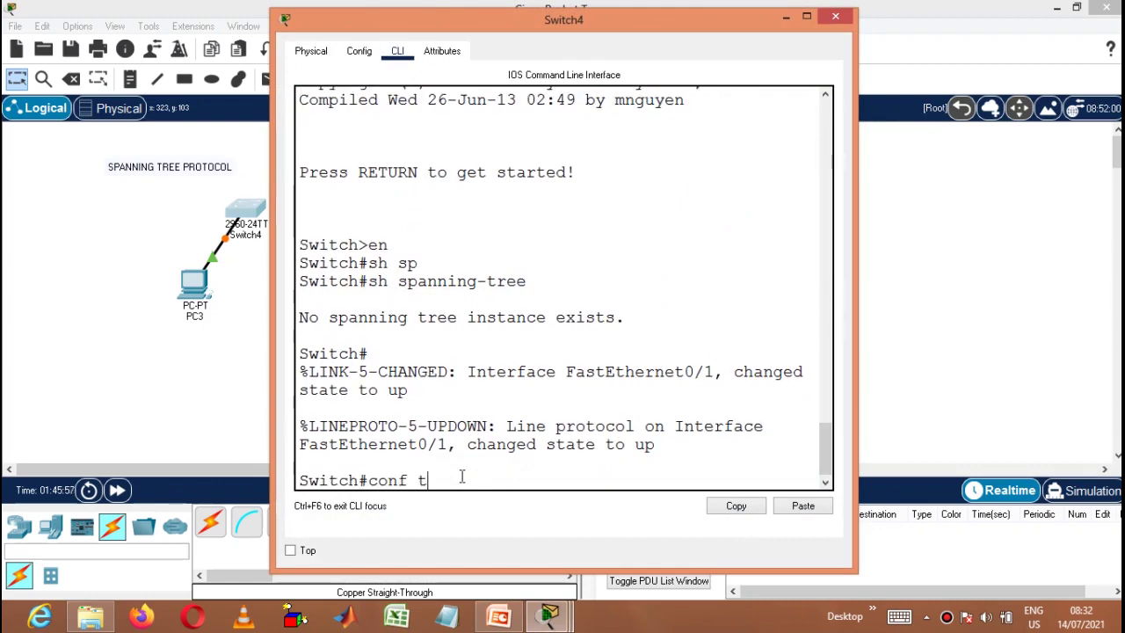
pyautogui.press('Return')
pyautogui.write('in')
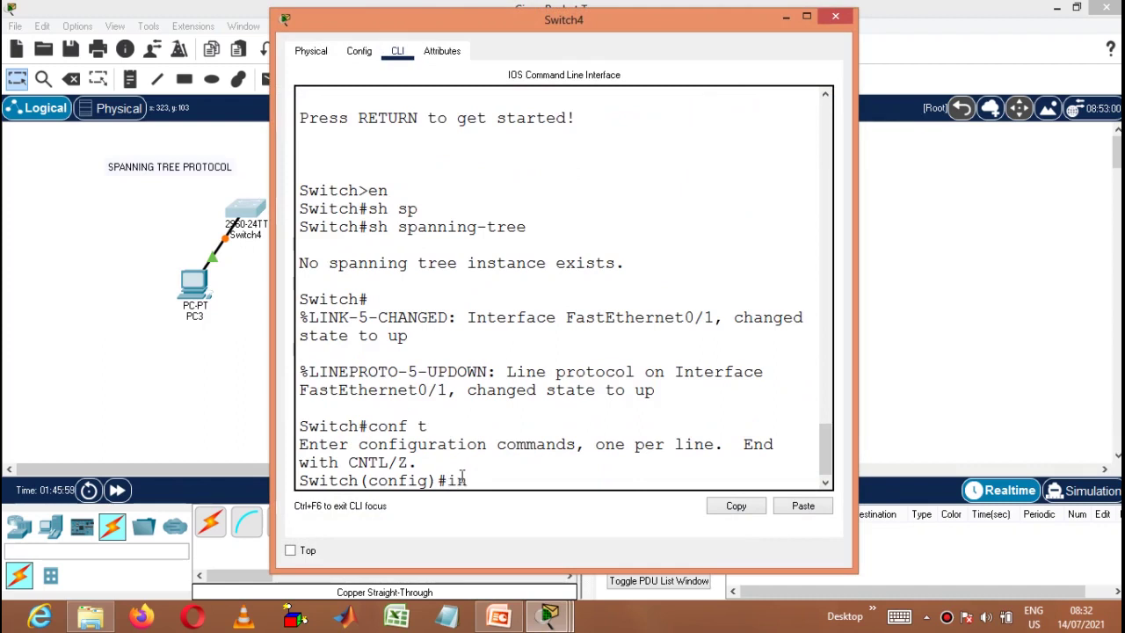
pyautogui.write('t')
pyautogui.press('Tab')
pyautogui.write('ran')
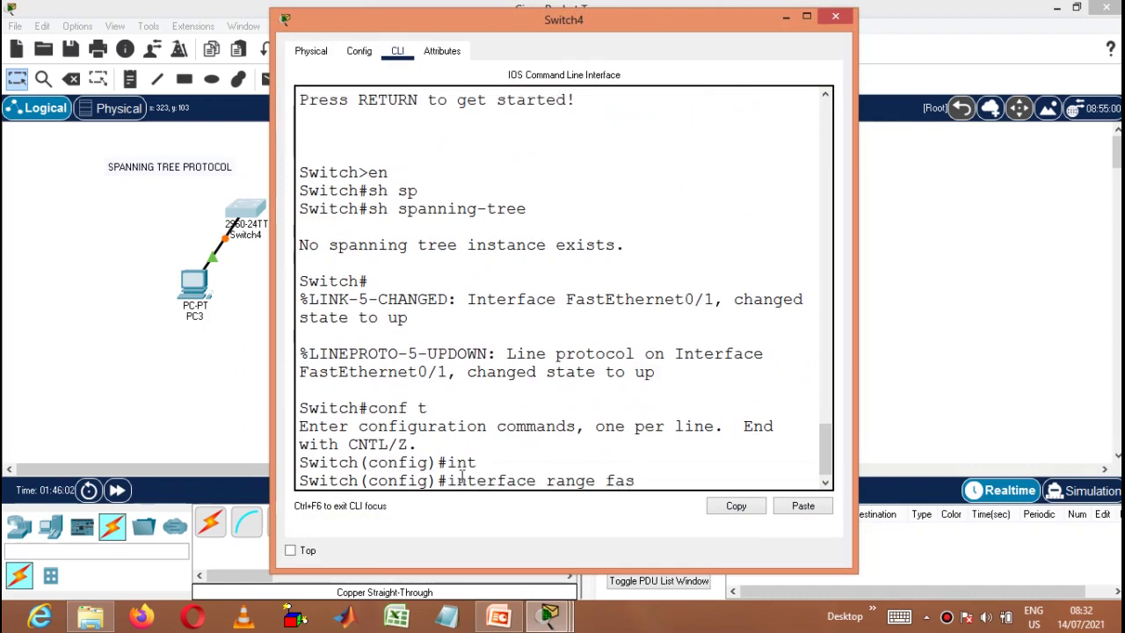
pyautogui.write('ge fas')
pyautogui.press('Tab')
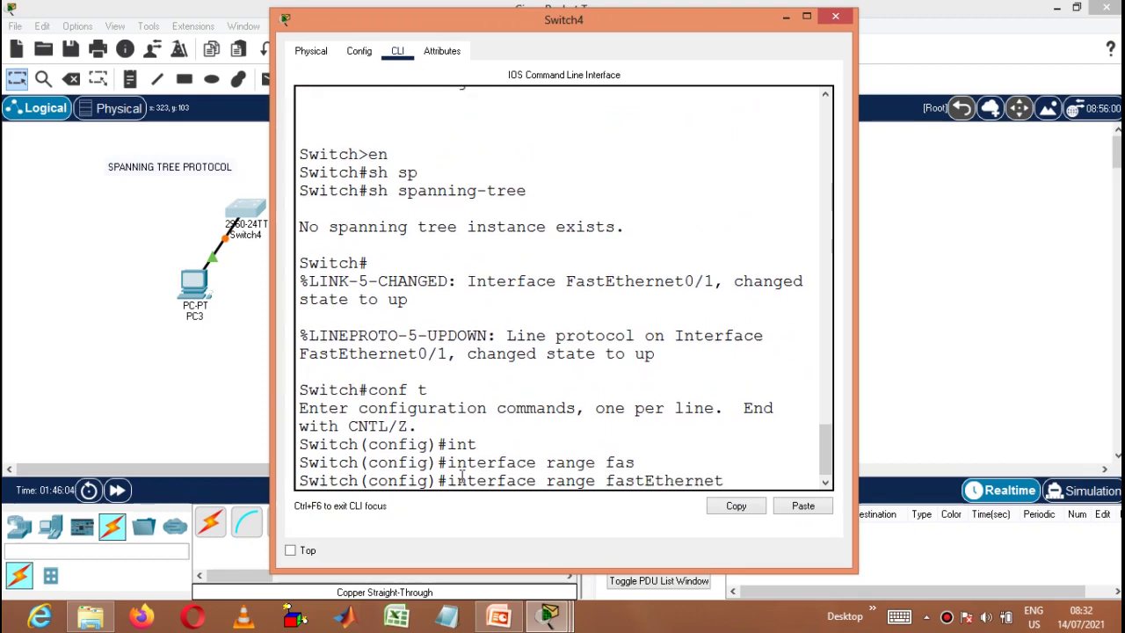
pyautogui.write('0/1-6')
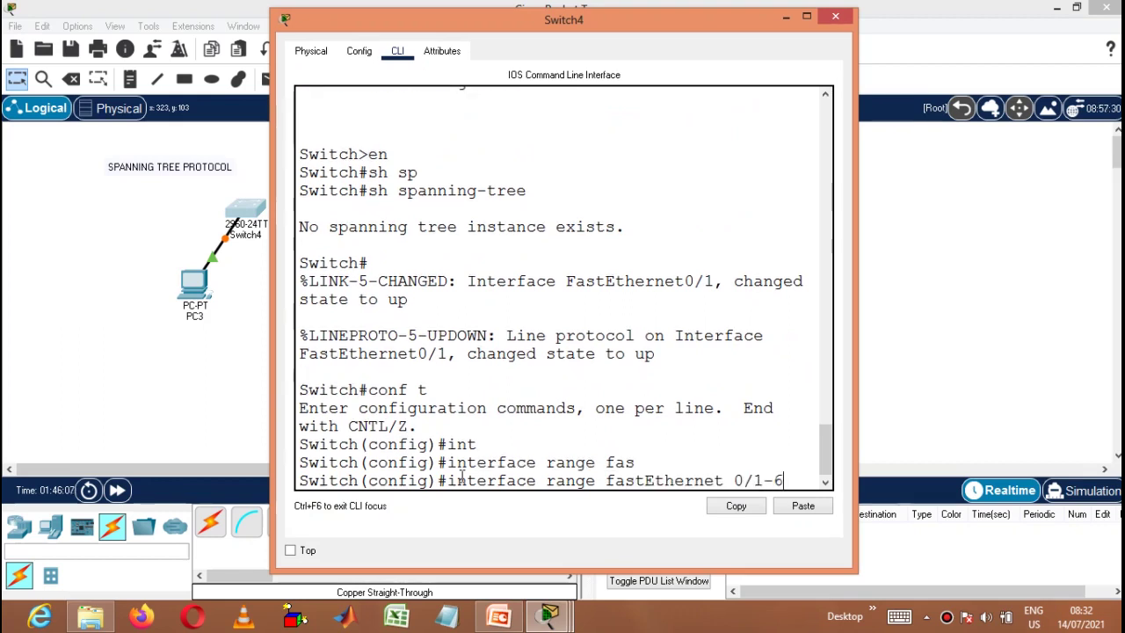
pyautogui.press('Return')
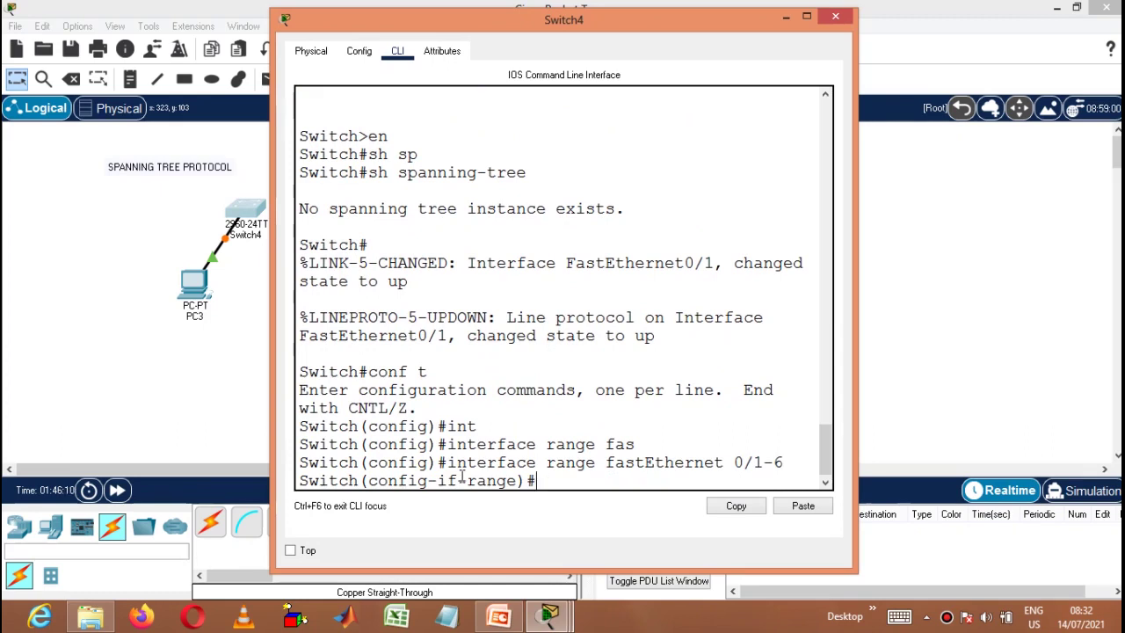
# Enable spanning-tree portfast on Switch4's selected interface range and minimise its window.
pyautogui.write('sp')
pyautogui.press('Tab')
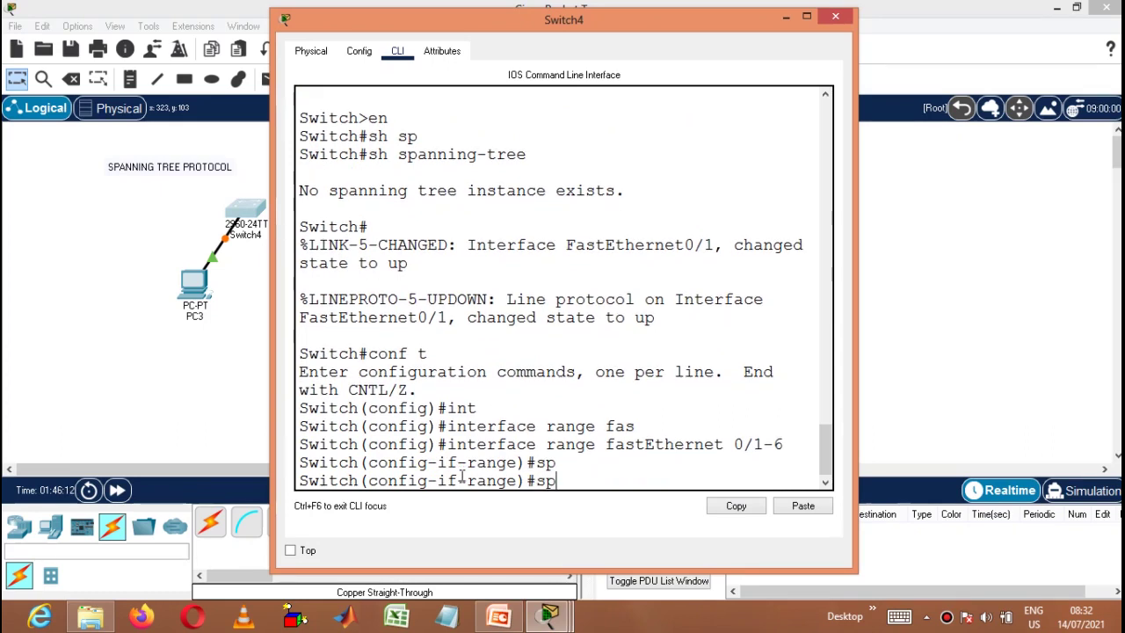
pyautogui.write('a')
pyautogui.press('Tab')
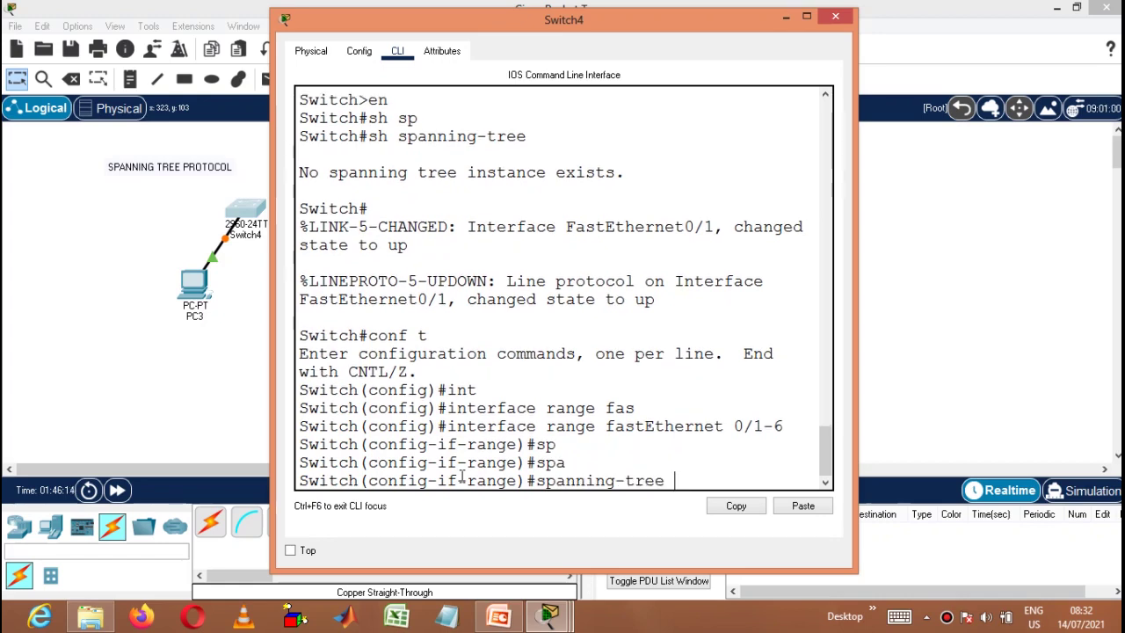
pyautogui.write('por')
pyautogui.press('Tab')
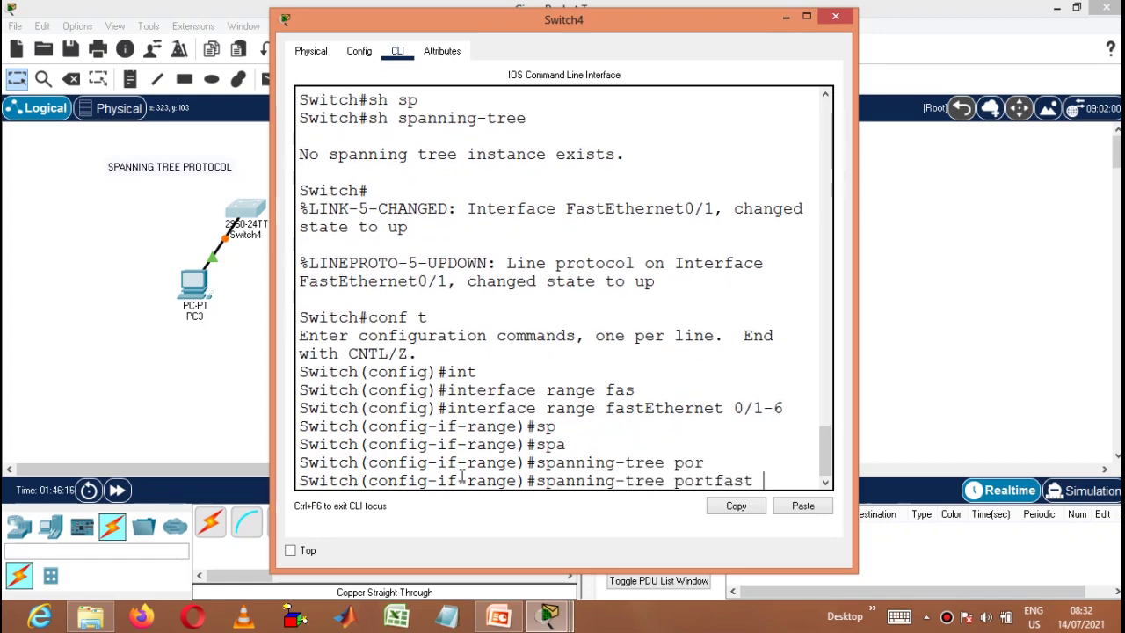
pyautogui.press('Return')
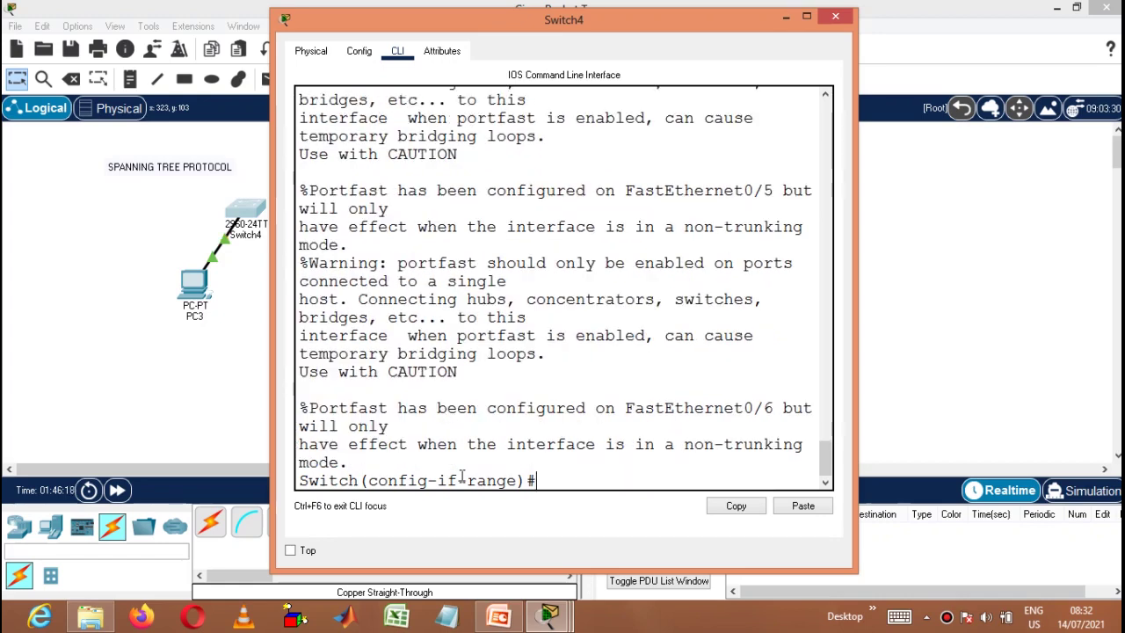
pyautogui.click(787, 18)
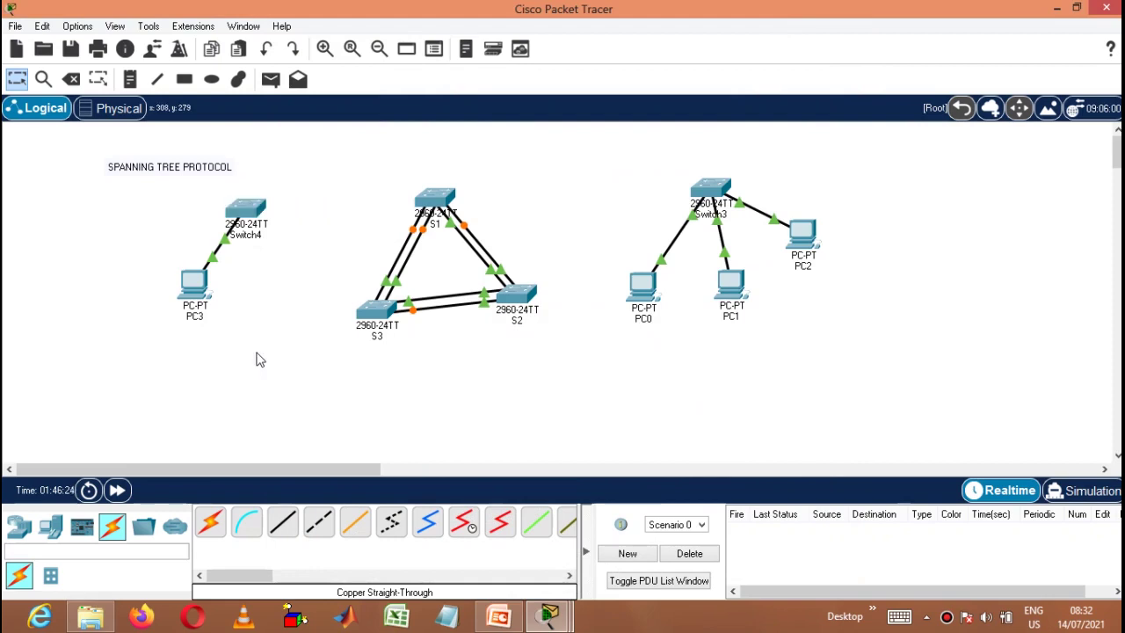
# Place two more PCs near Switch4, one directly below it and one below and to its right.
pyautogui.click(55, 532)
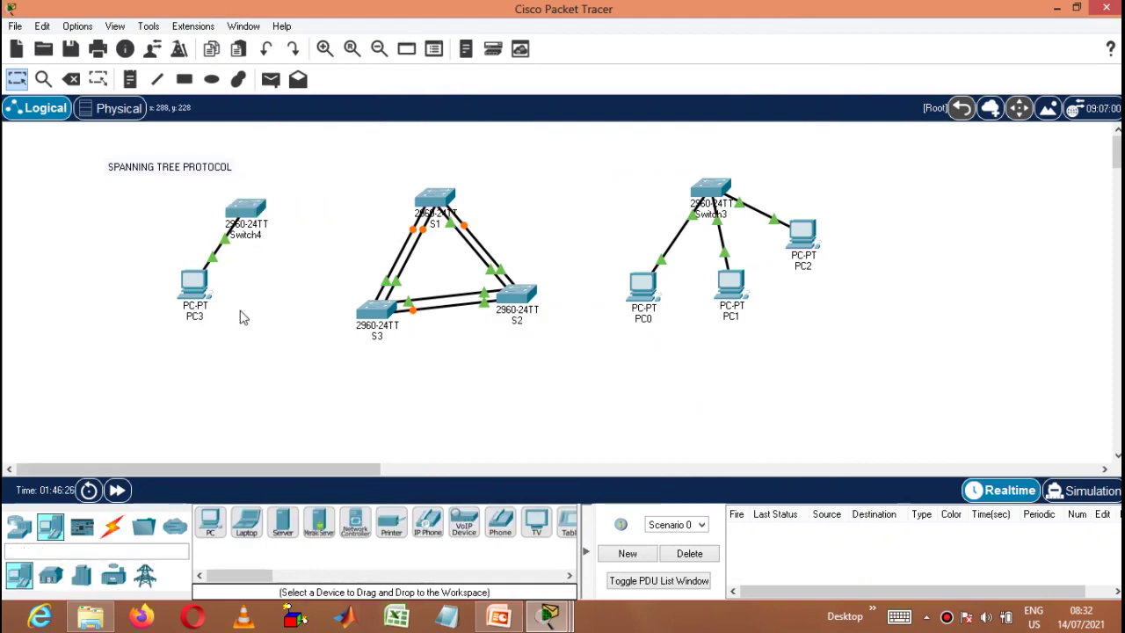
pyautogui.click(217, 522)
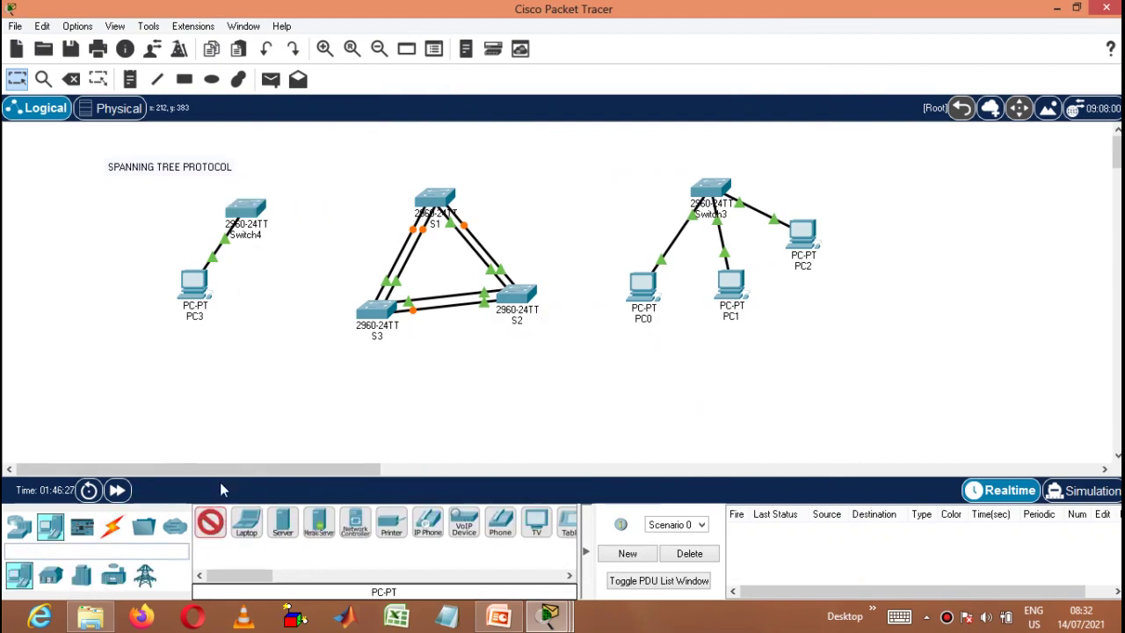
pyautogui.click(260, 296)
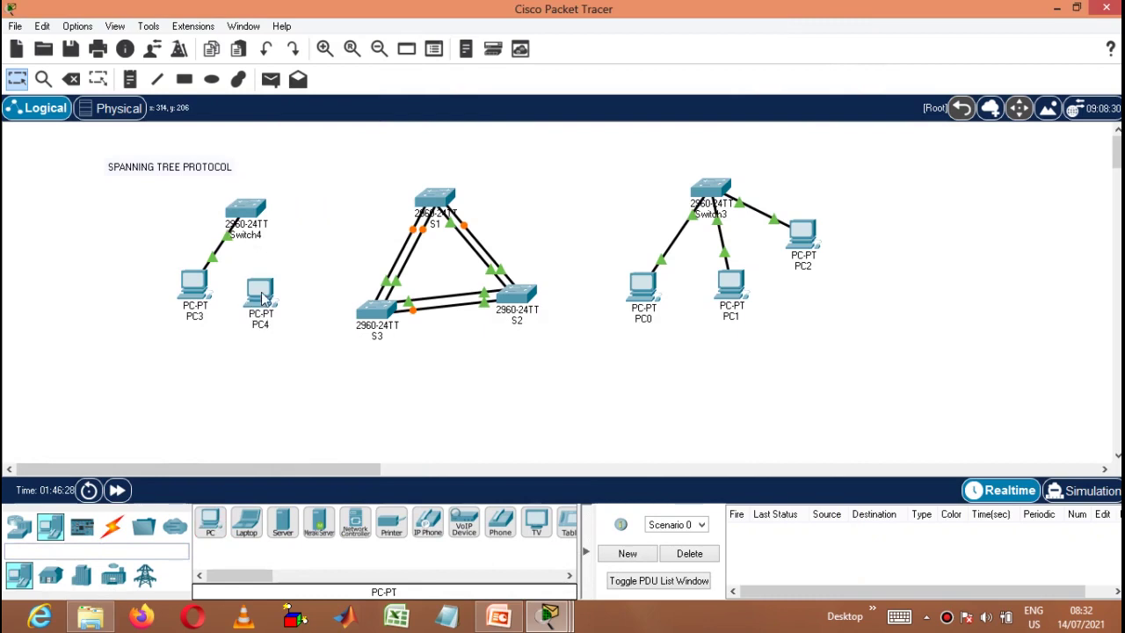
pyautogui.click(210, 523)
pyautogui.click(319, 252)
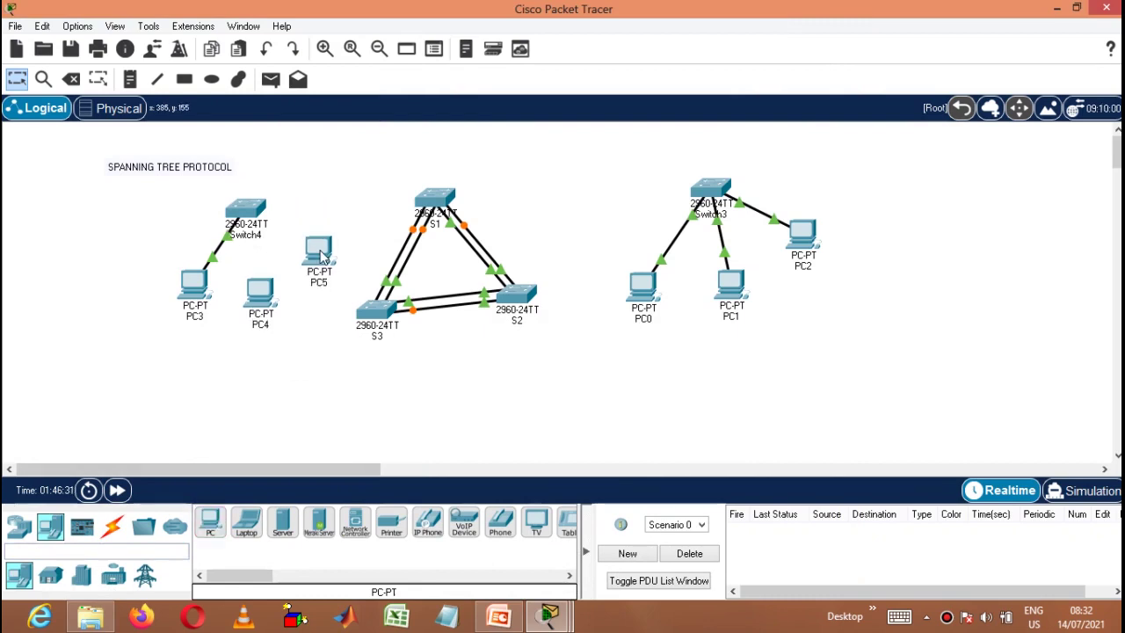
# Connect FastEthernet0/2 of Switch4 to PC4 with a copper straight-through cable.
pyautogui.click(117, 535)
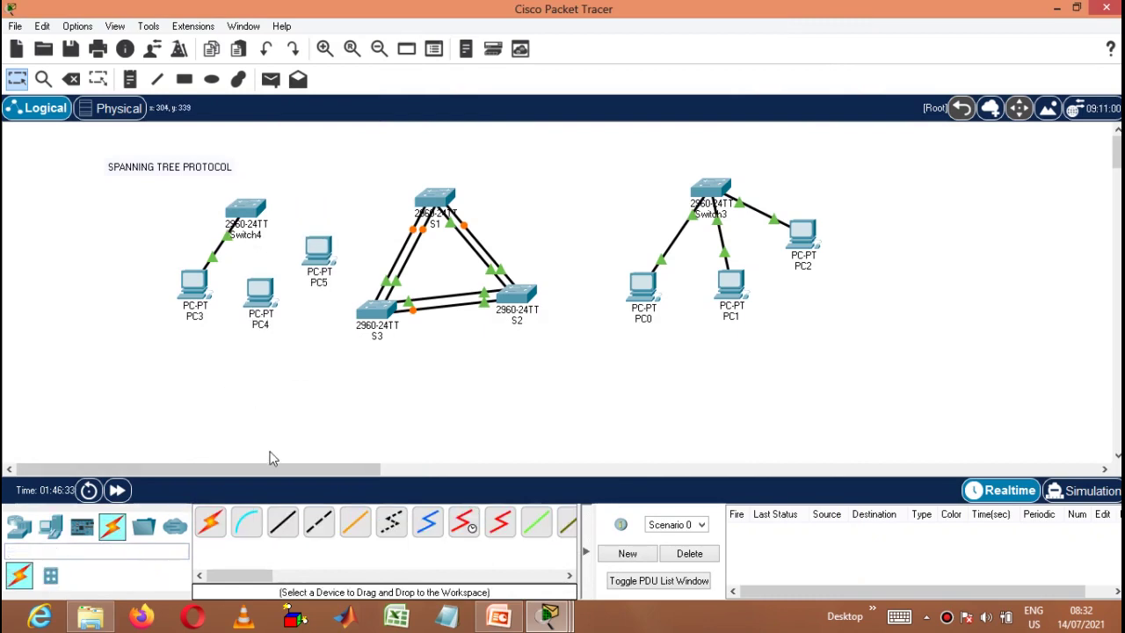
pyautogui.click(282, 527)
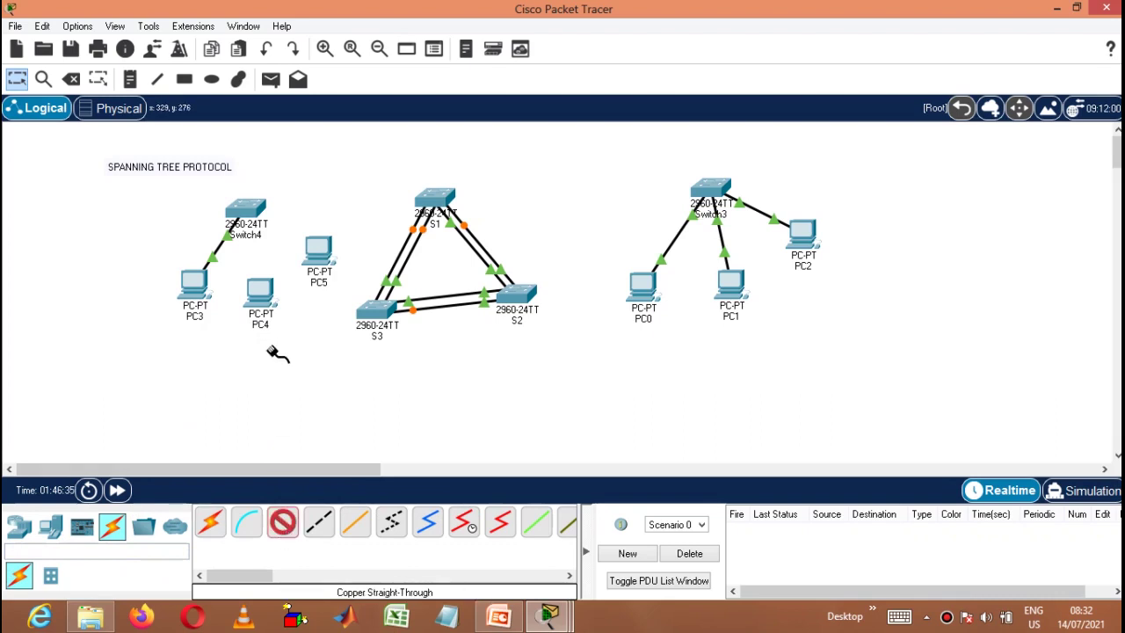
pyautogui.click(254, 210)
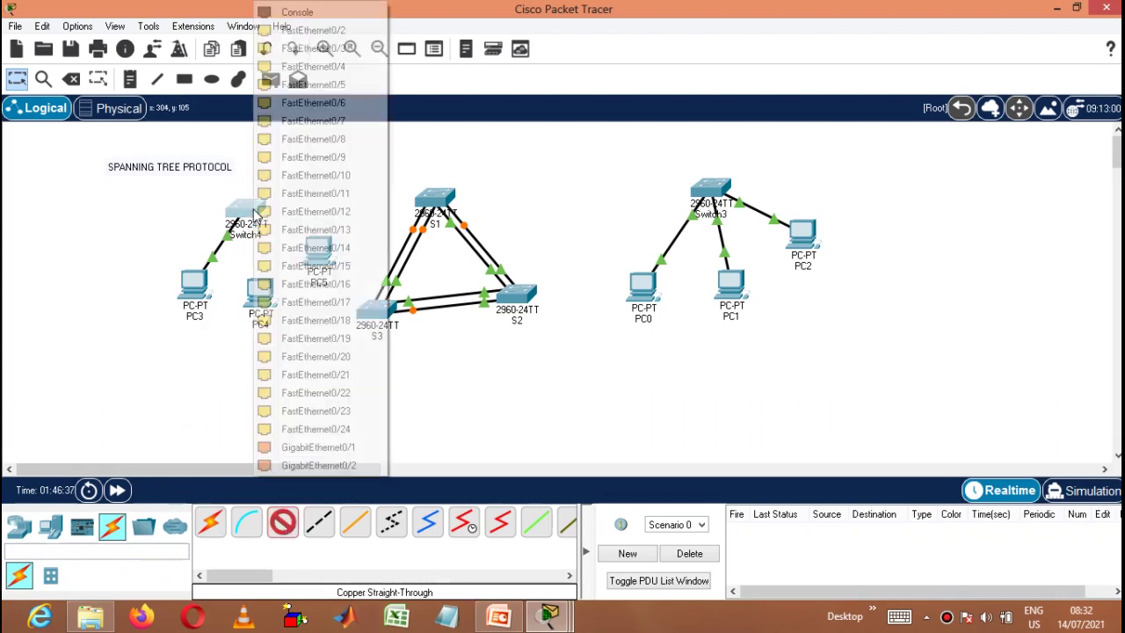
pyautogui.click(348, 32)
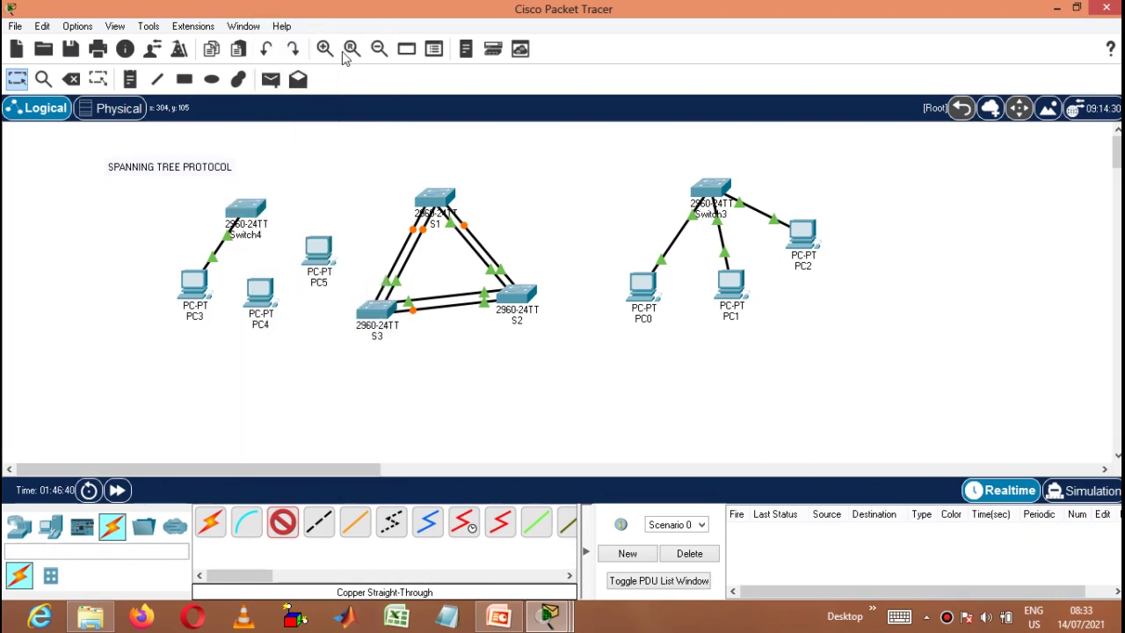
pyautogui.click(260, 301)
pyautogui.click(303, 365)
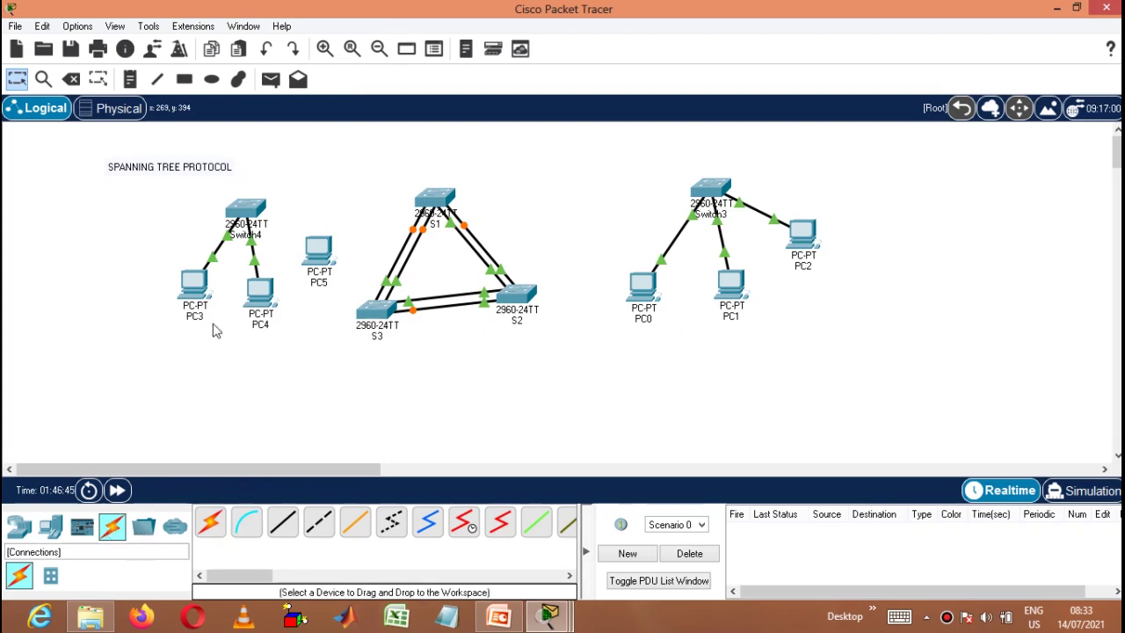
# Connect FastEthernet0/3 of Switch4 to PC5 with a copper straight-through cable.
pyautogui.click(283, 522)
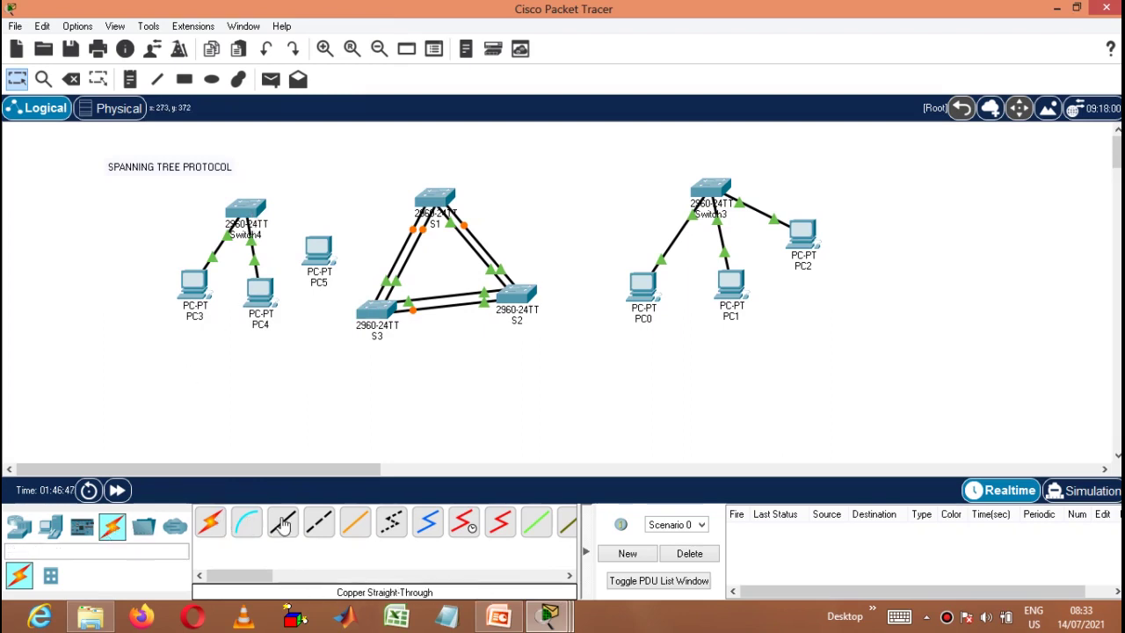
pyautogui.click(248, 211)
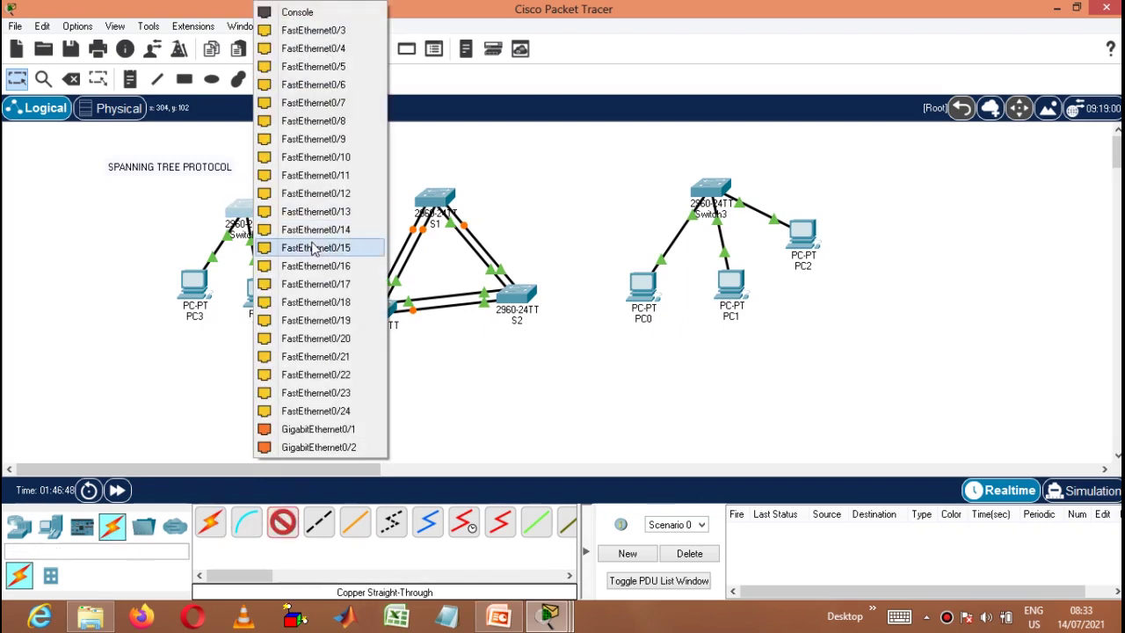
pyautogui.click(312, 30)
pyautogui.click(321, 249)
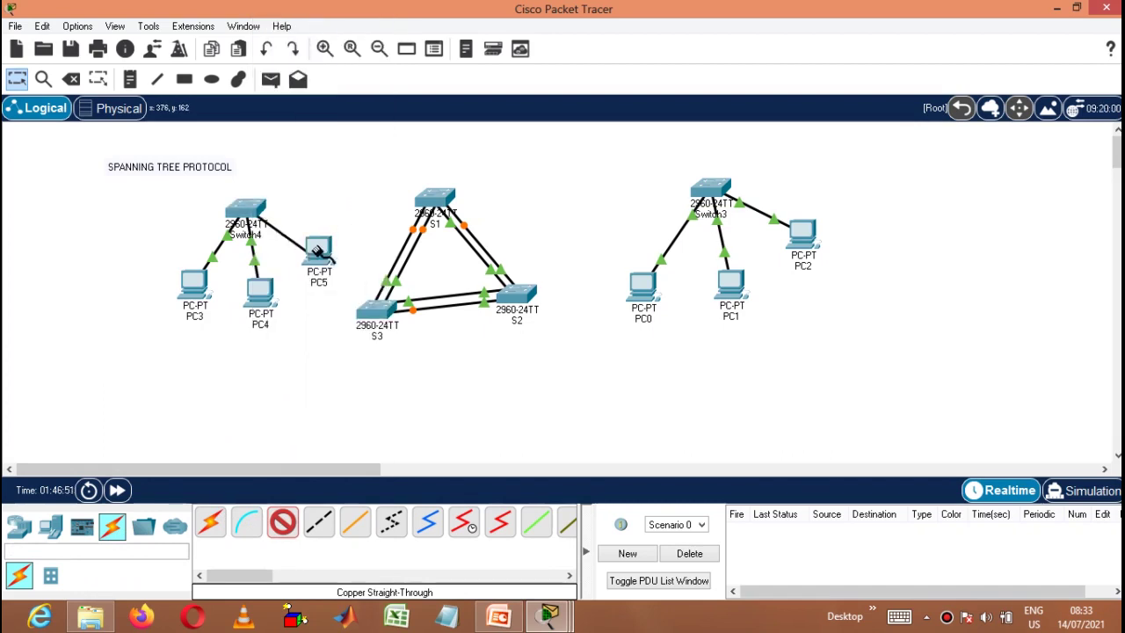
pyautogui.click(322, 249)
pyautogui.click(343, 311)
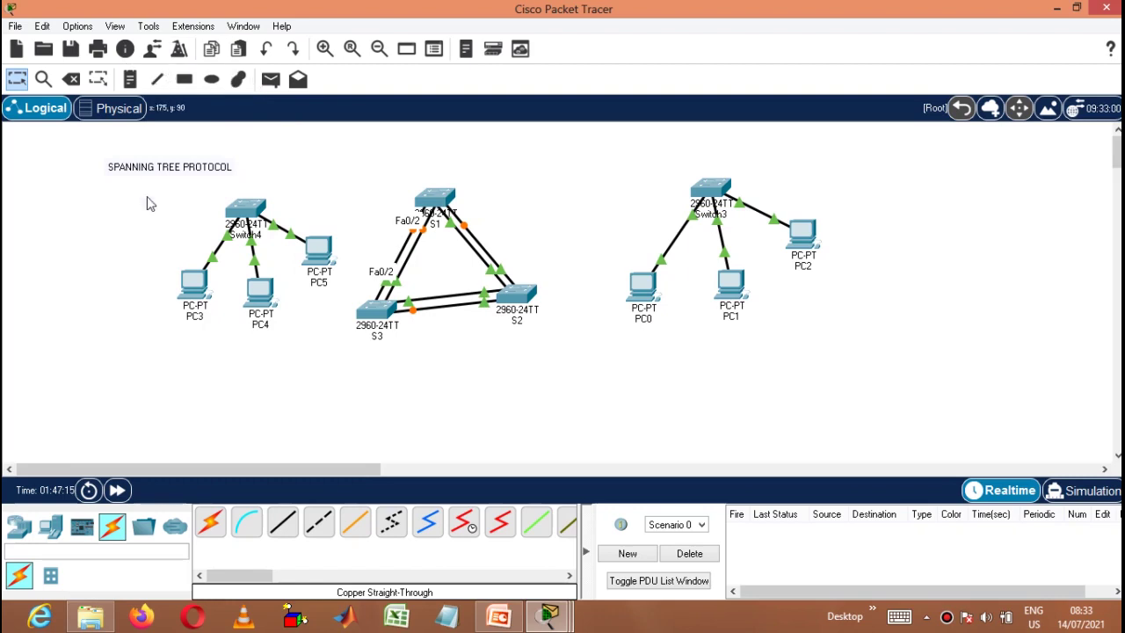
# Place three 2960 switches in a triangle to the right of the Switch3 topology.
pyautogui.click(22, 526)
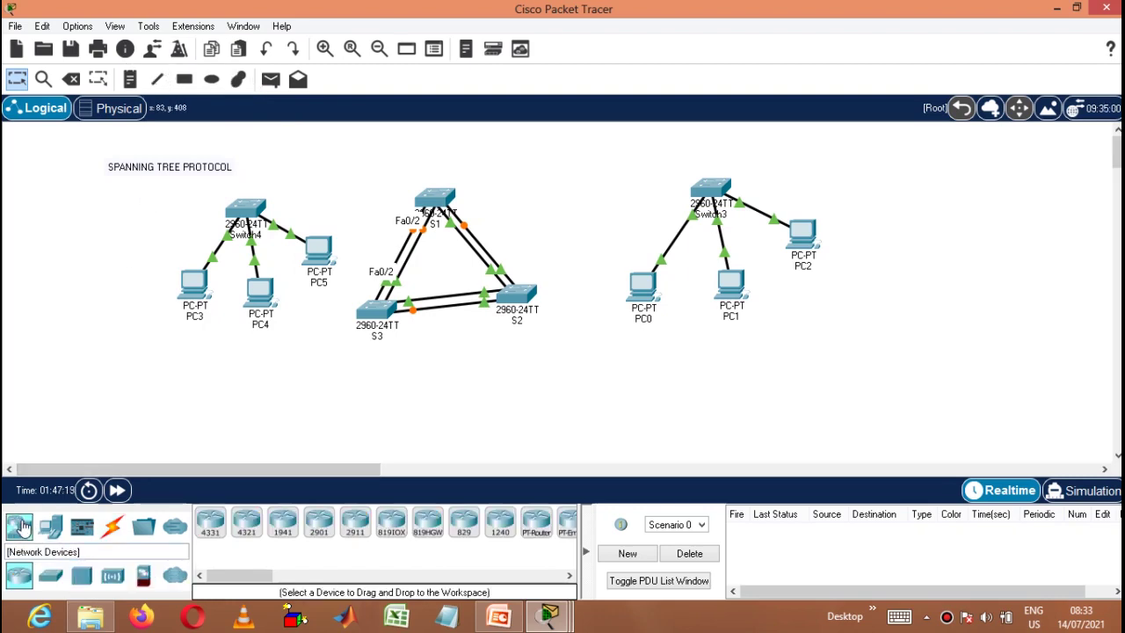
pyautogui.click(50, 576)
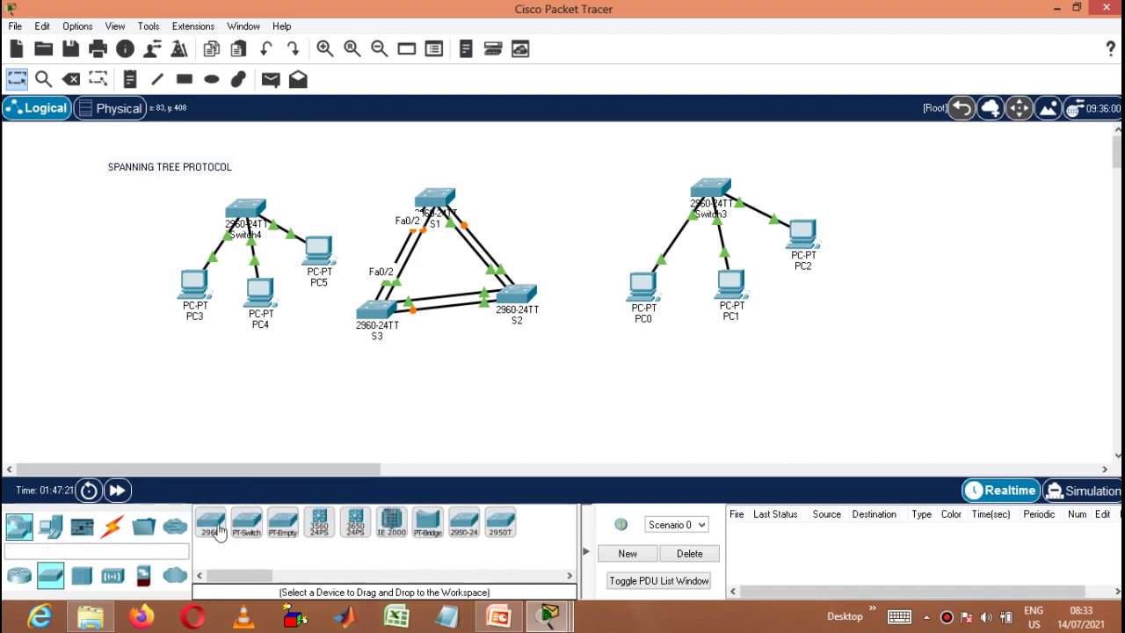
pyautogui.click(212, 525)
pyautogui.click(911, 234)
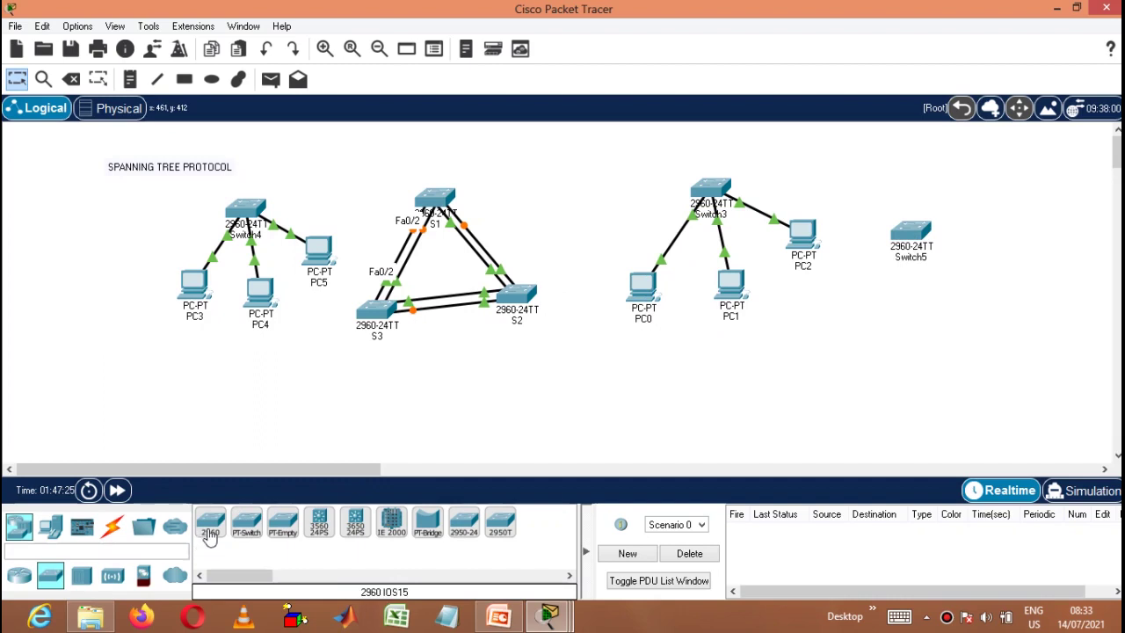
pyautogui.click(209, 532)
pyautogui.click(958, 322)
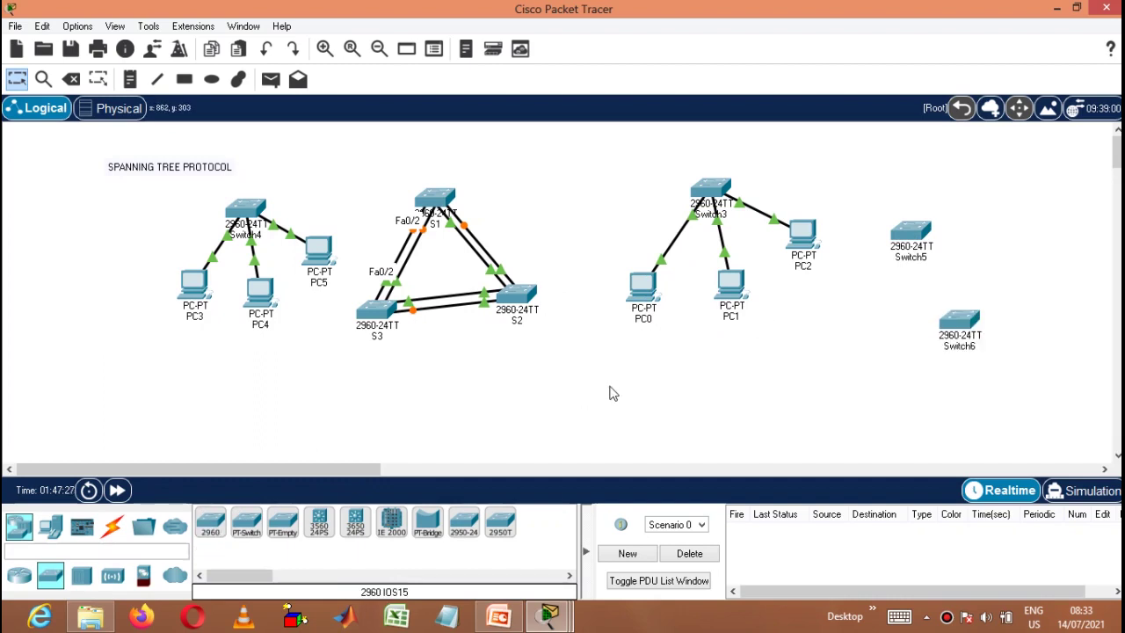
pyautogui.click(211, 522)
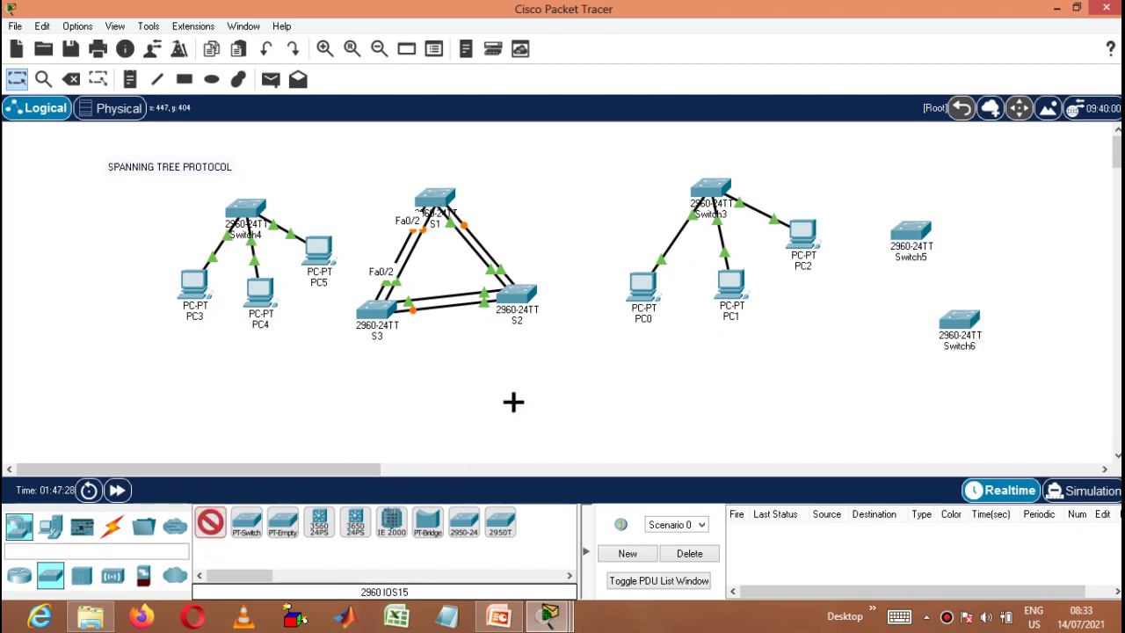
pyautogui.click(847, 334)
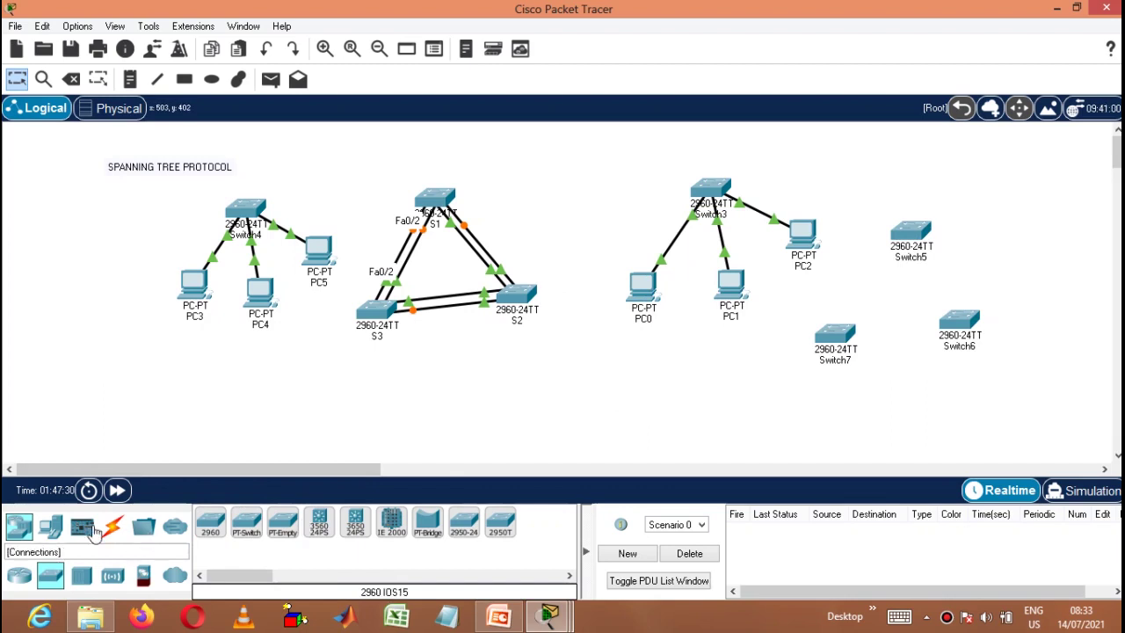
# Connect FastEthernet0/1 of Switch7 to FastEthernet0/1 of Switch5 with a copper straight-through cable.
pyautogui.click(112, 526)
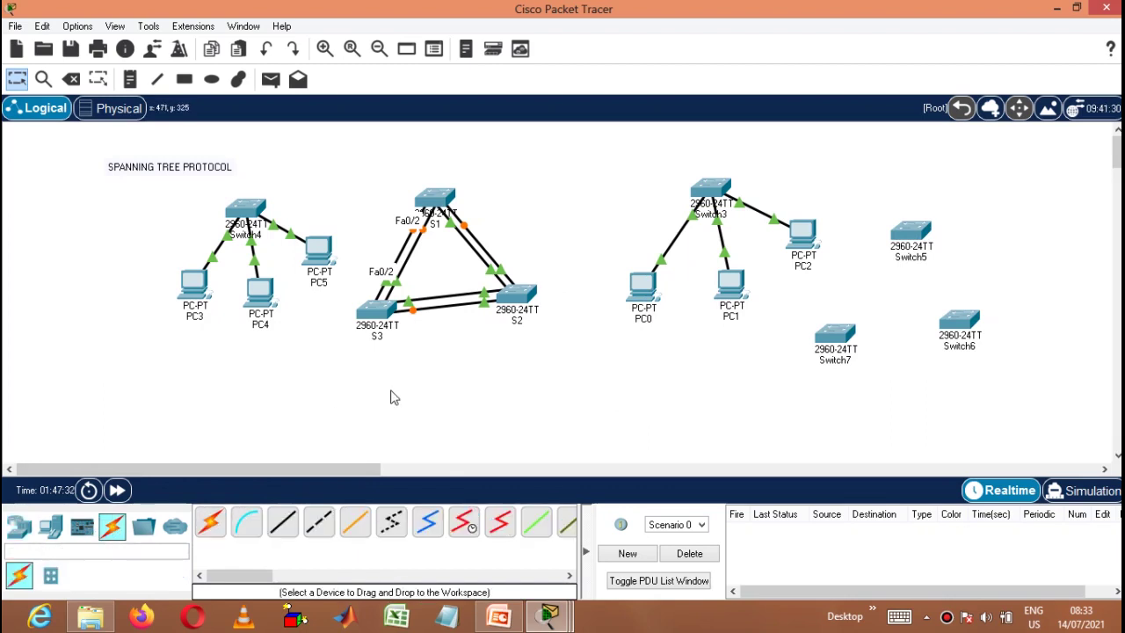
pyautogui.click(292, 534)
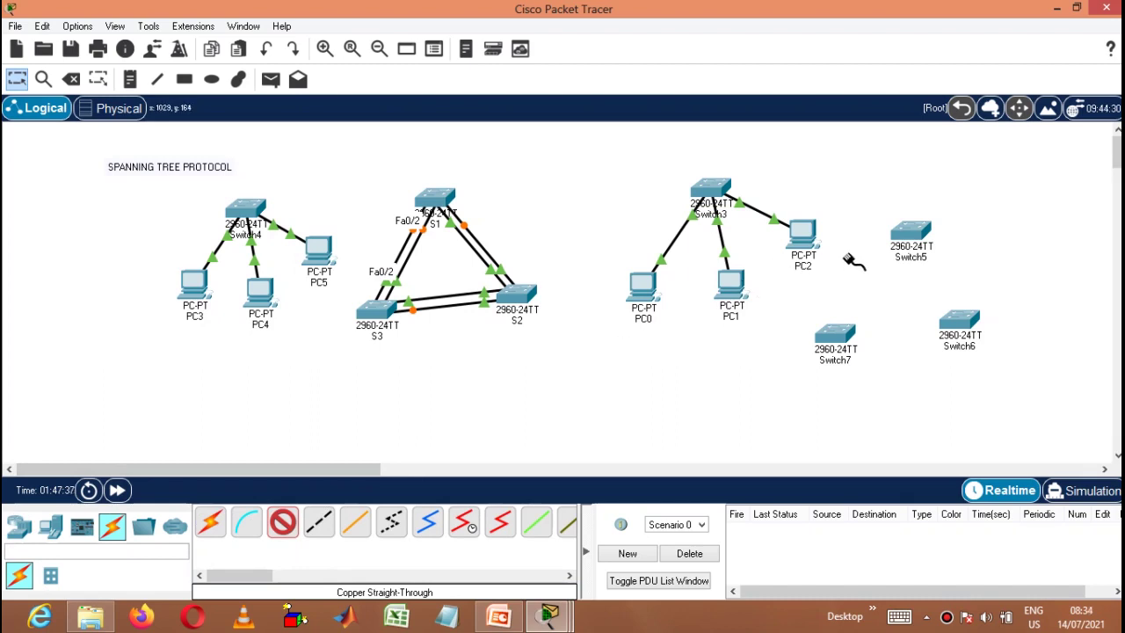
pyautogui.click(837, 335)
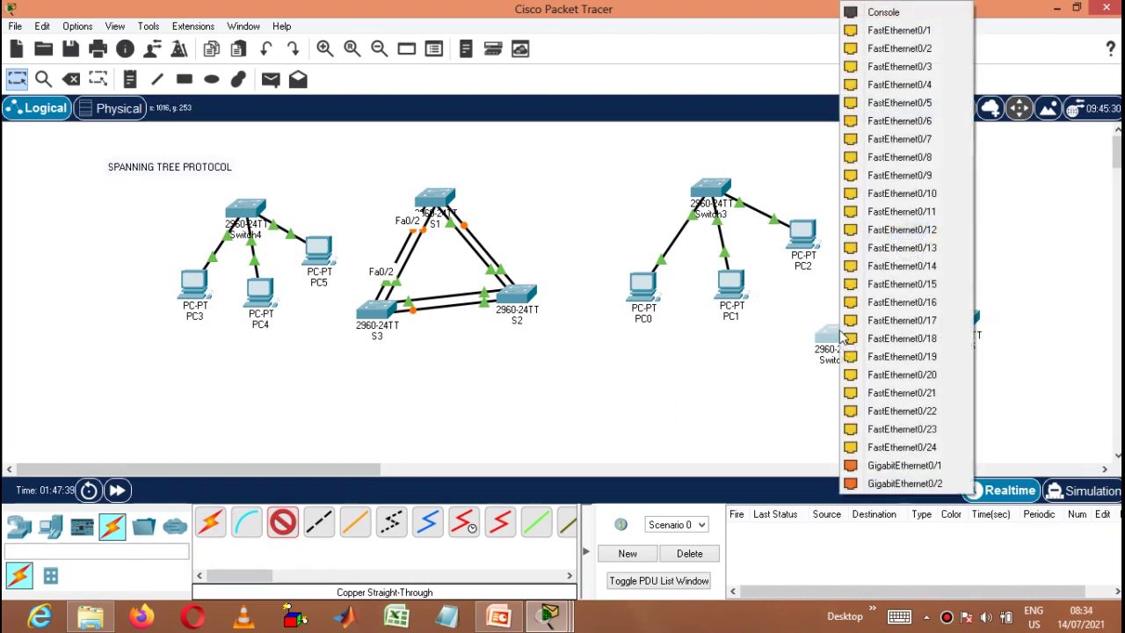
pyautogui.click(921, 31)
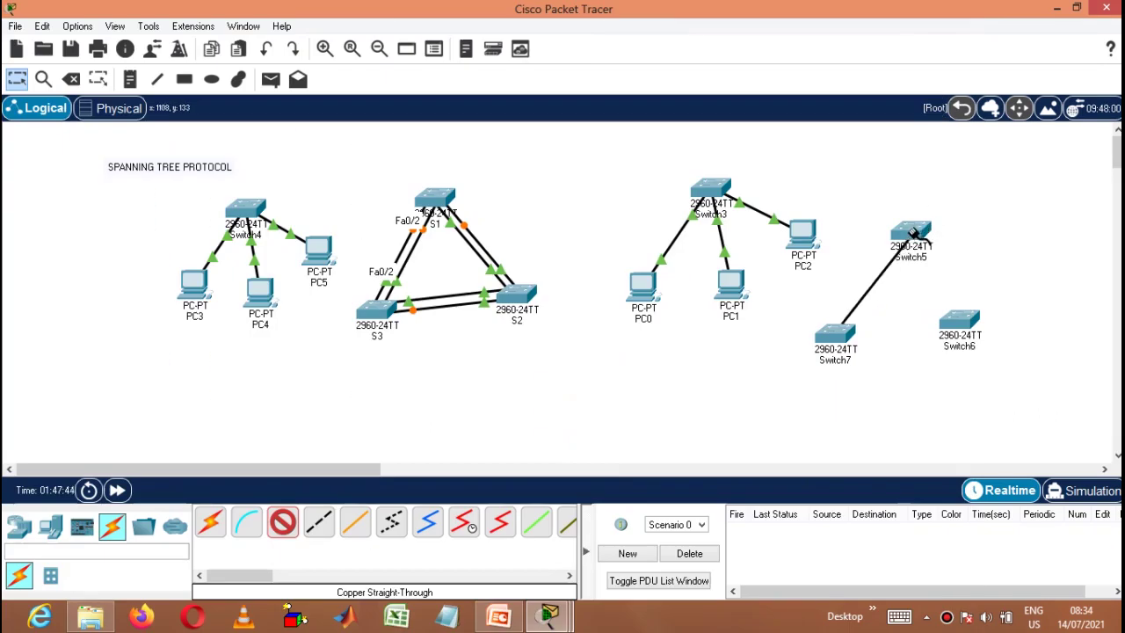
pyautogui.click(922, 230)
pyautogui.click(984, 32)
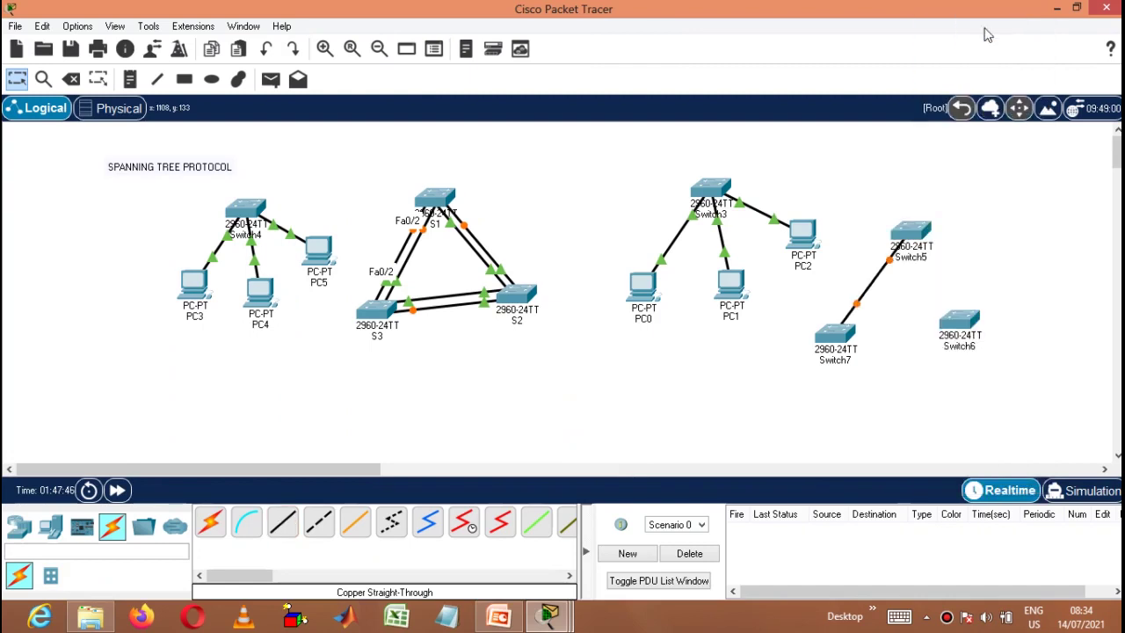
# Connect FastEthernet0/2 of Switch5 to FastEthernet0/1 of Switch6 with a copper straight-through cable.
pyautogui.click(282, 522)
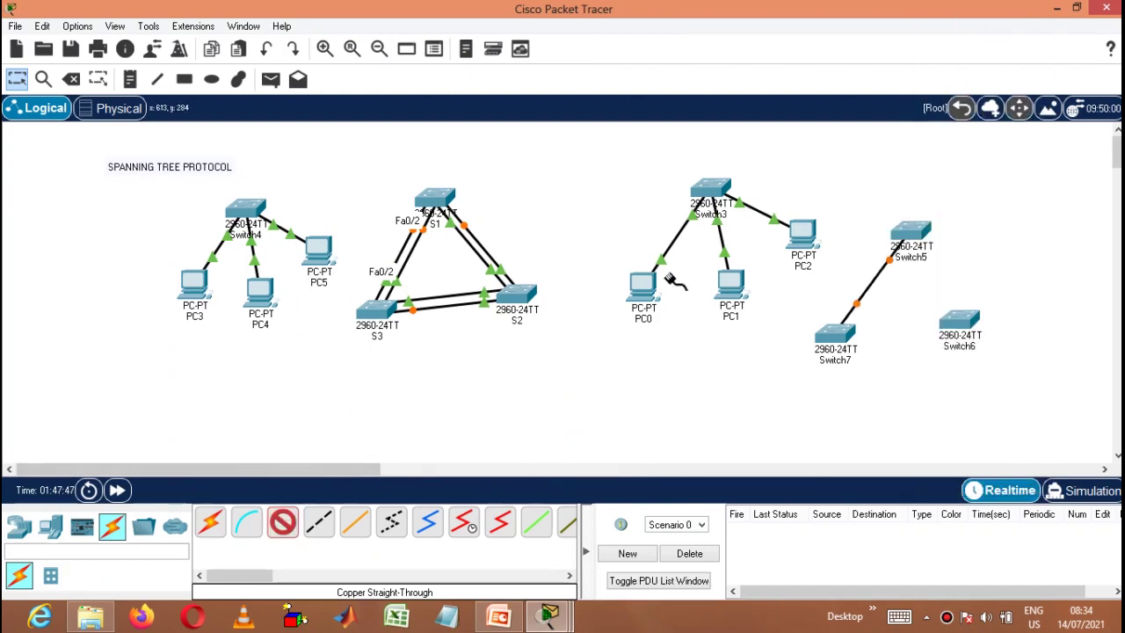
pyautogui.click(914, 230)
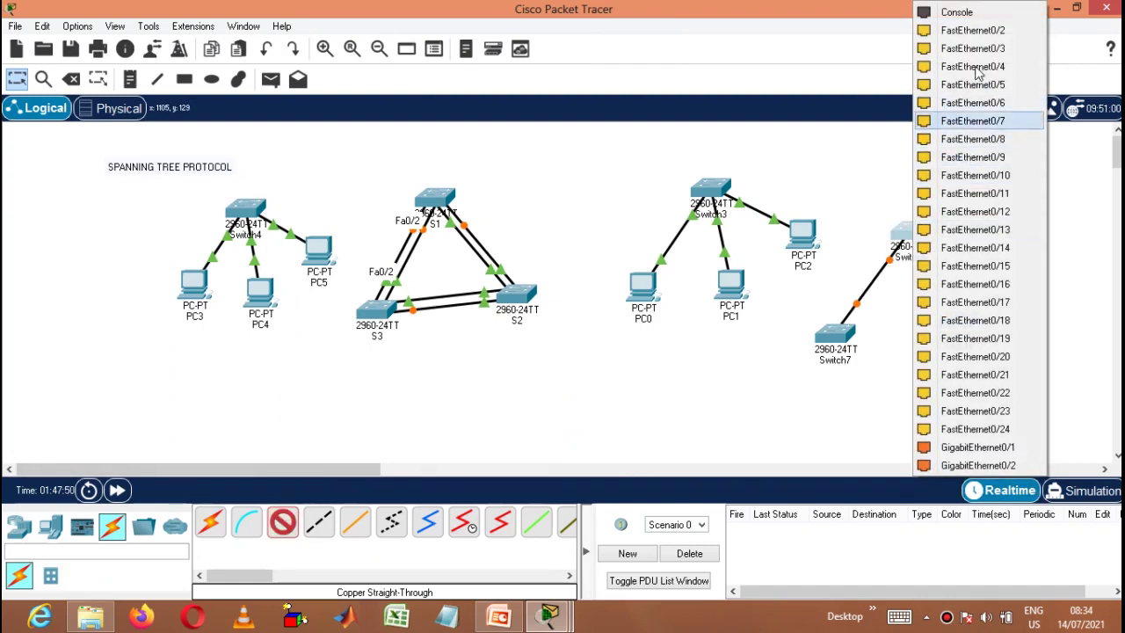
pyautogui.click(995, 36)
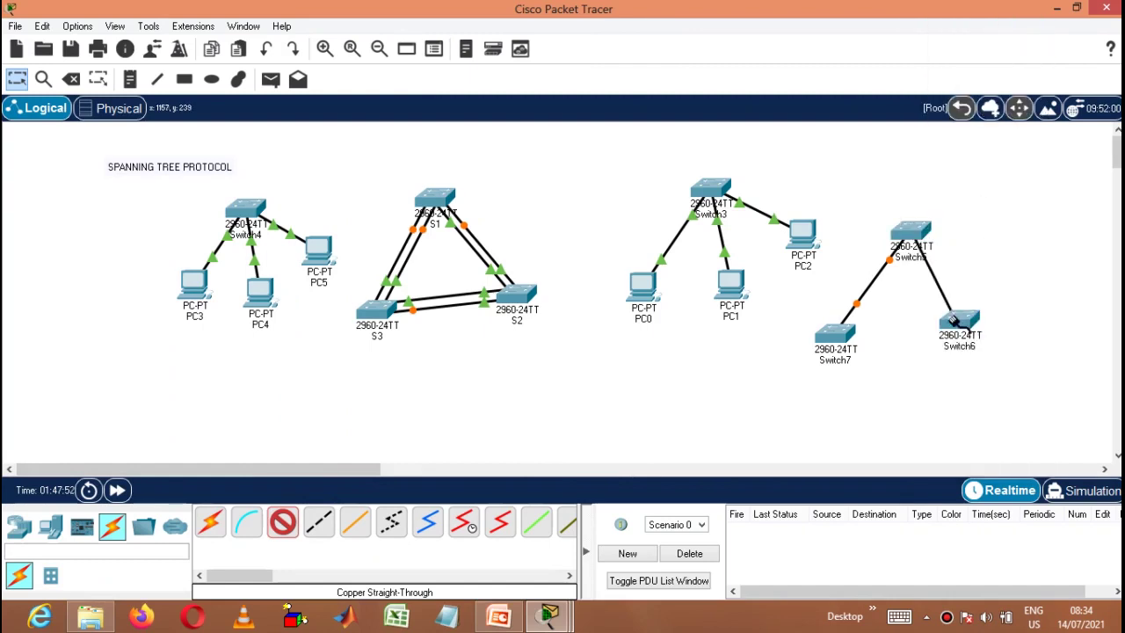
pyautogui.click(965, 317)
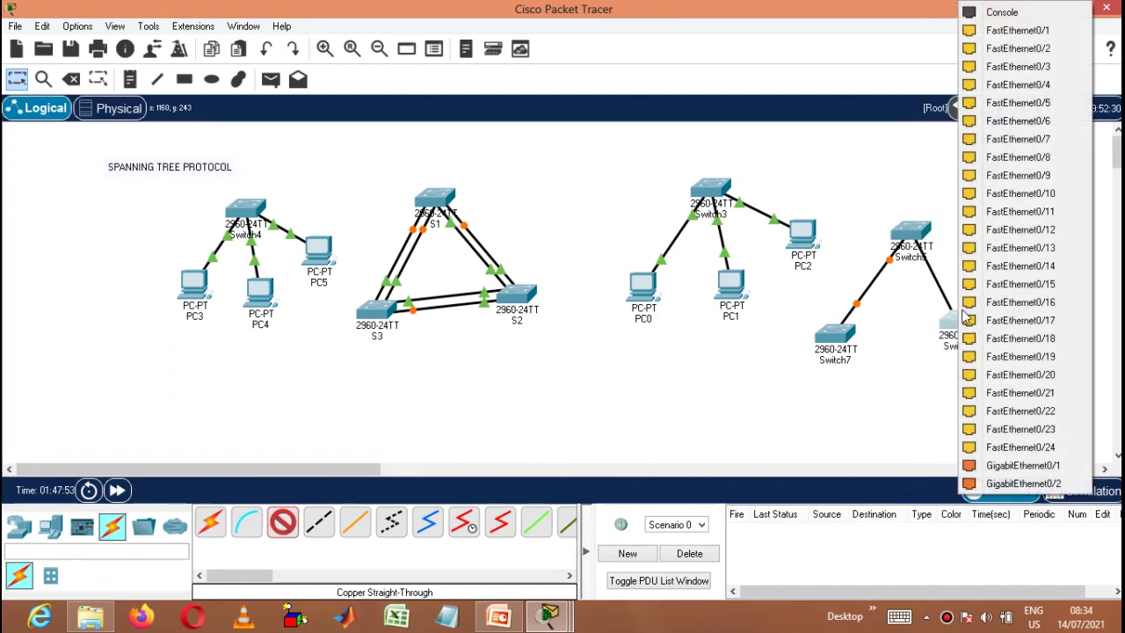
pyautogui.click(1011, 33)
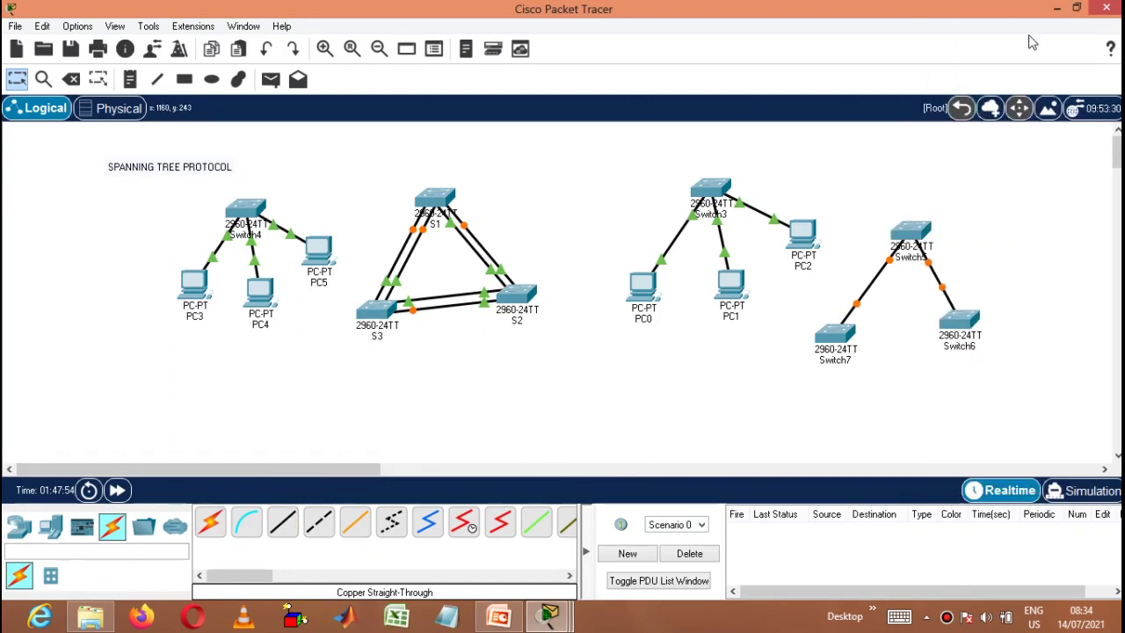
# Connect FastEthernet0/2 of Switch7 to FastEthernet0/2 of Switch6 with a copper straight-through cable.
pyautogui.click(282, 522)
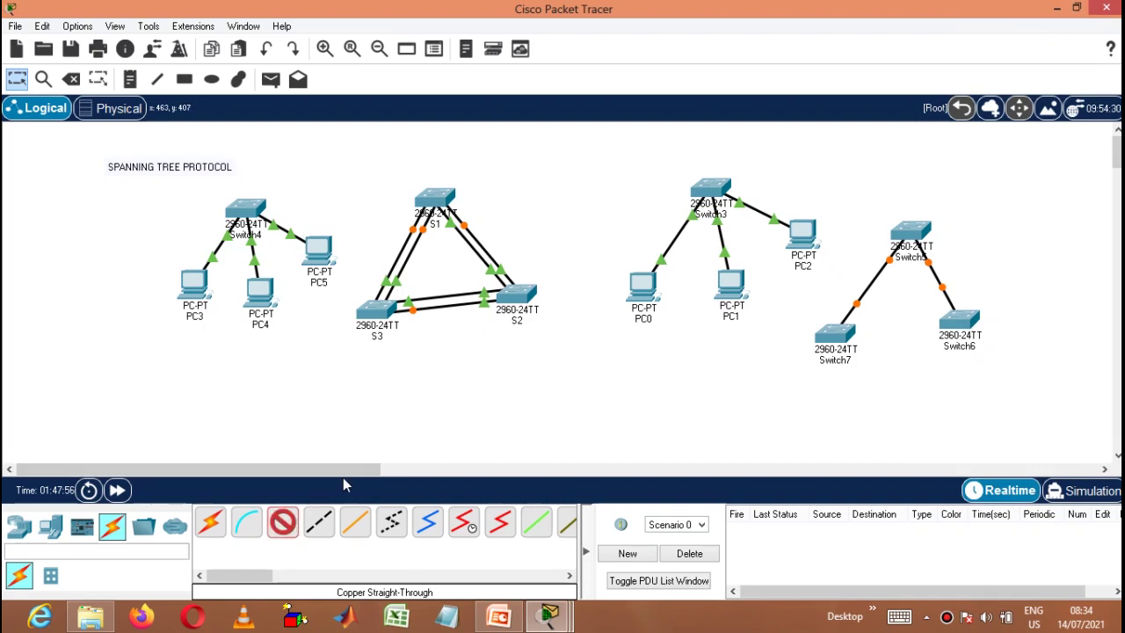
pyautogui.click(835, 332)
pyautogui.click(930, 32)
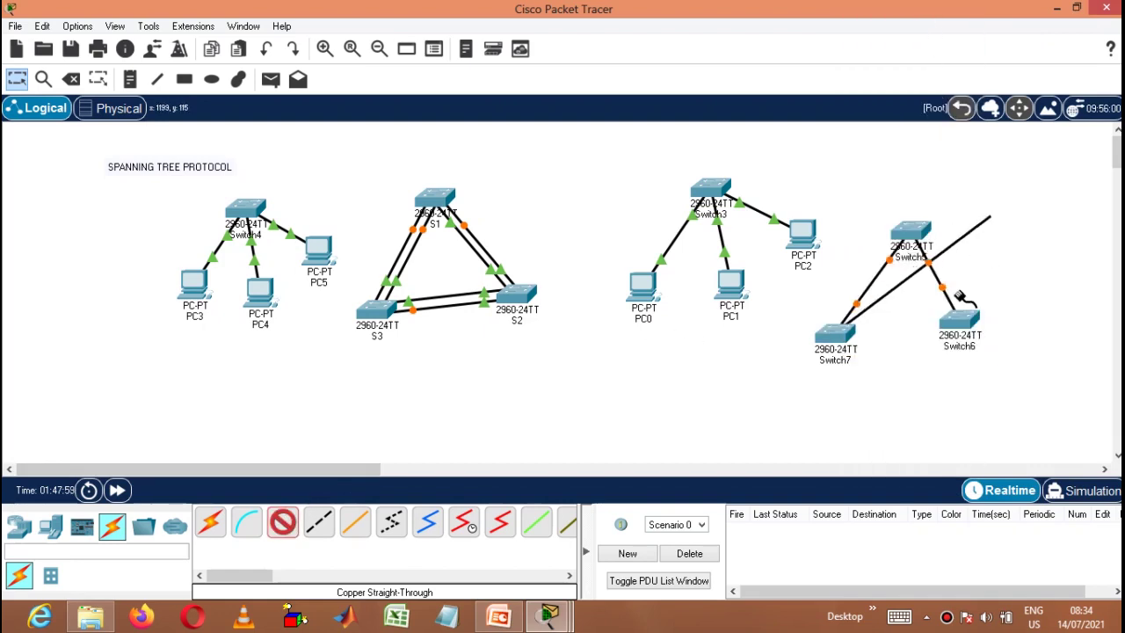
pyautogui.click(961, 324)
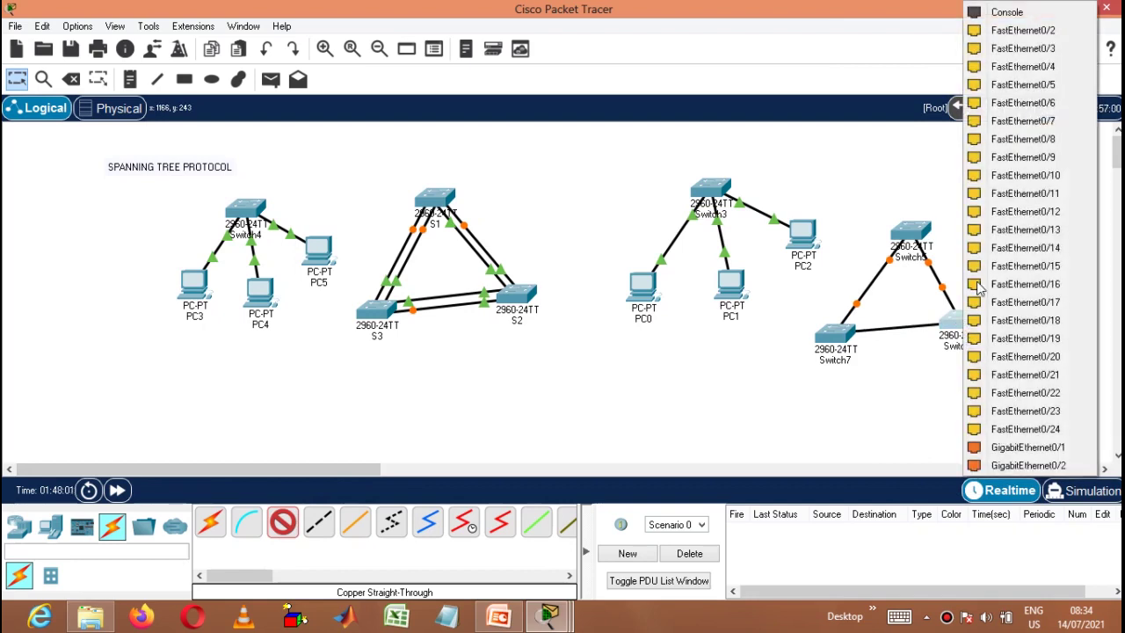
pyautogui.click(1030, 29)
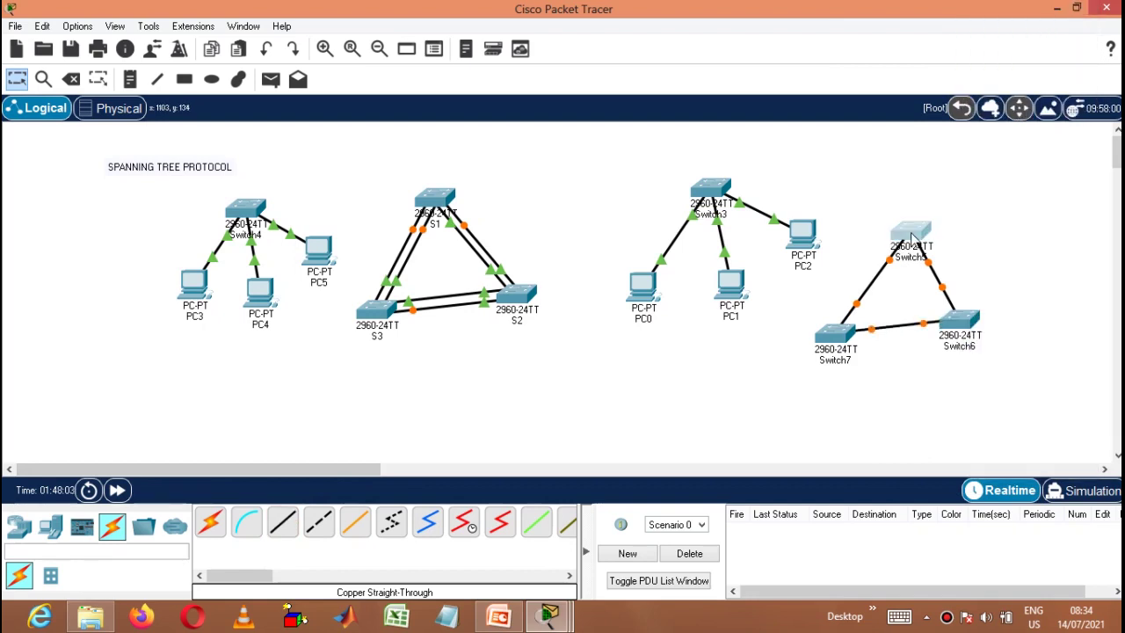
# Enter privileged mode in Switch5's command line and display its spanning-tree information with sh sp.
pyautogui.click(912, 236)
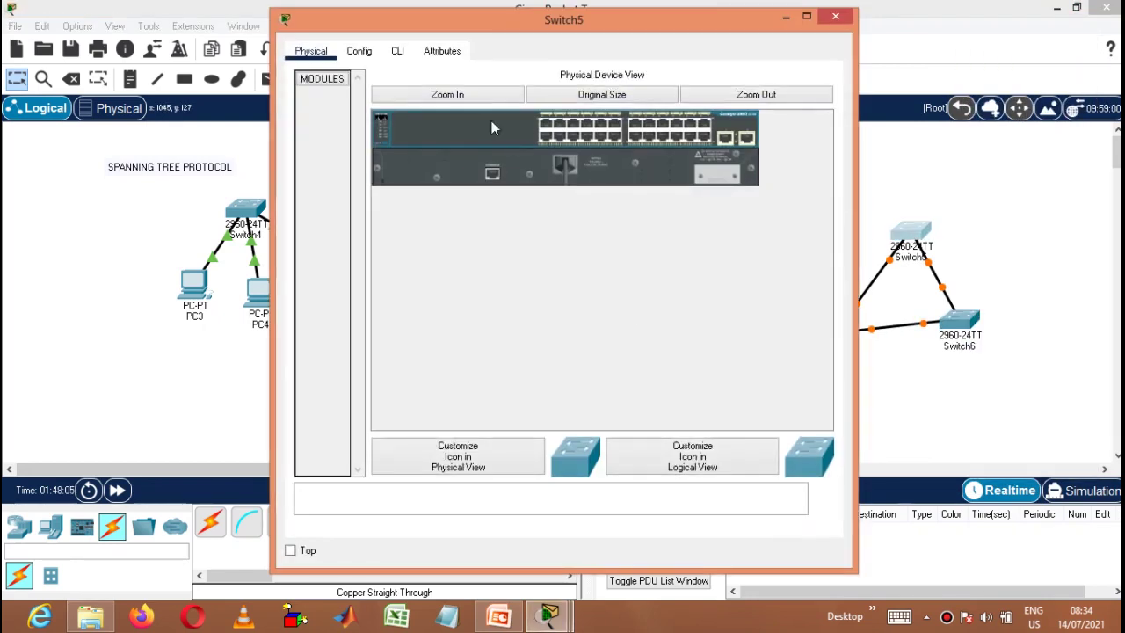
pyautogui.click(398, 53)
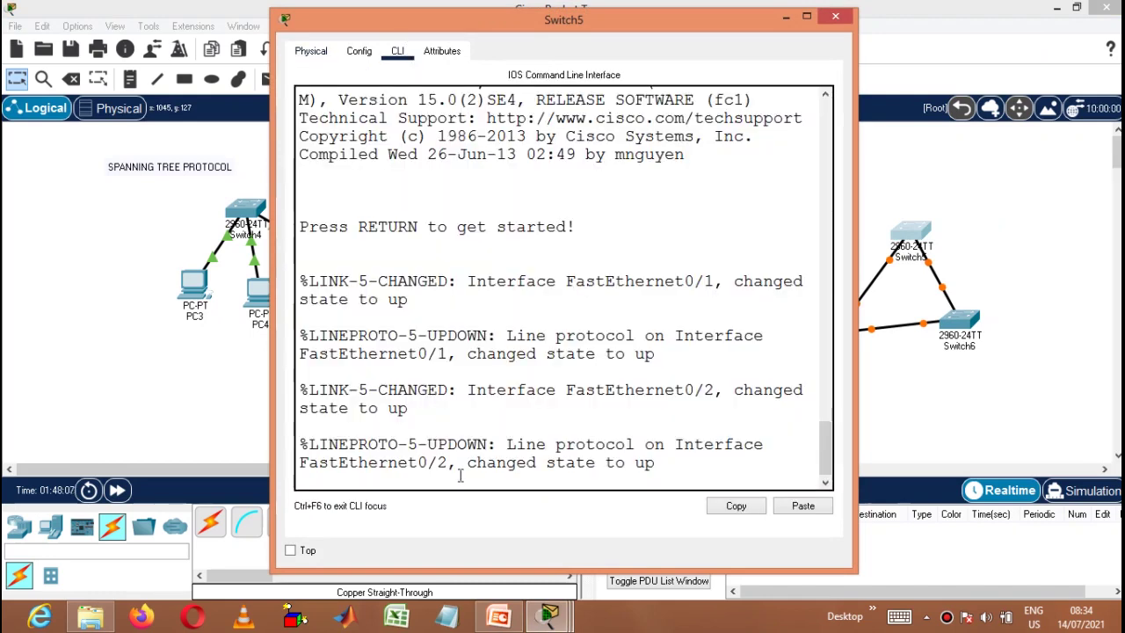
pyautogui.press('Return')
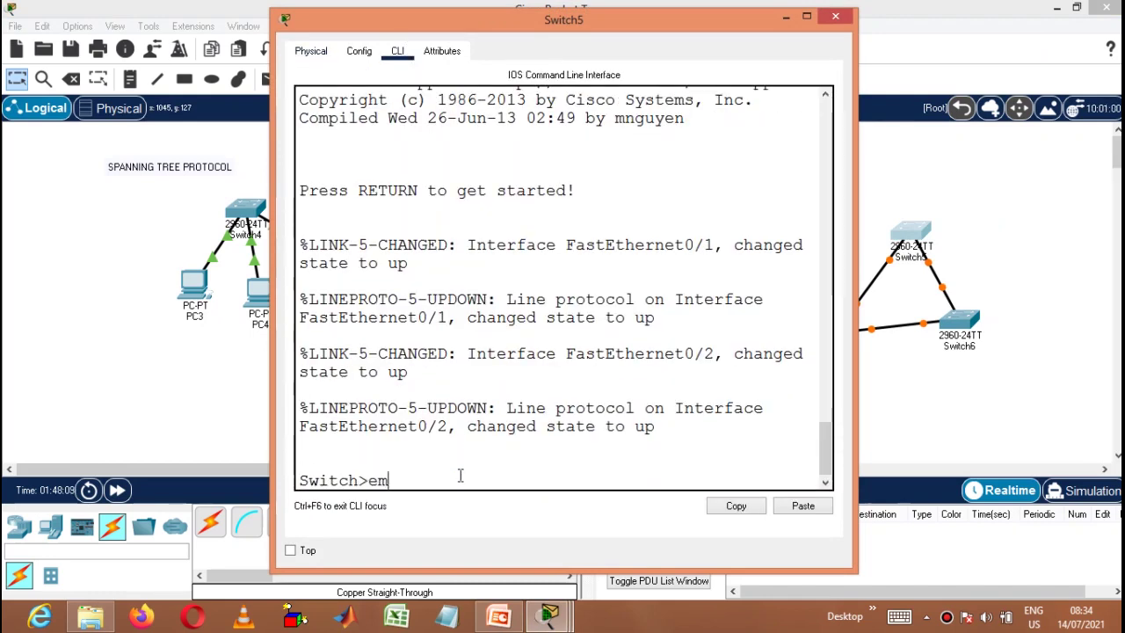
pyautogui.write('en')
pyautogui.press('Return')
pyautogui.write('sh s')
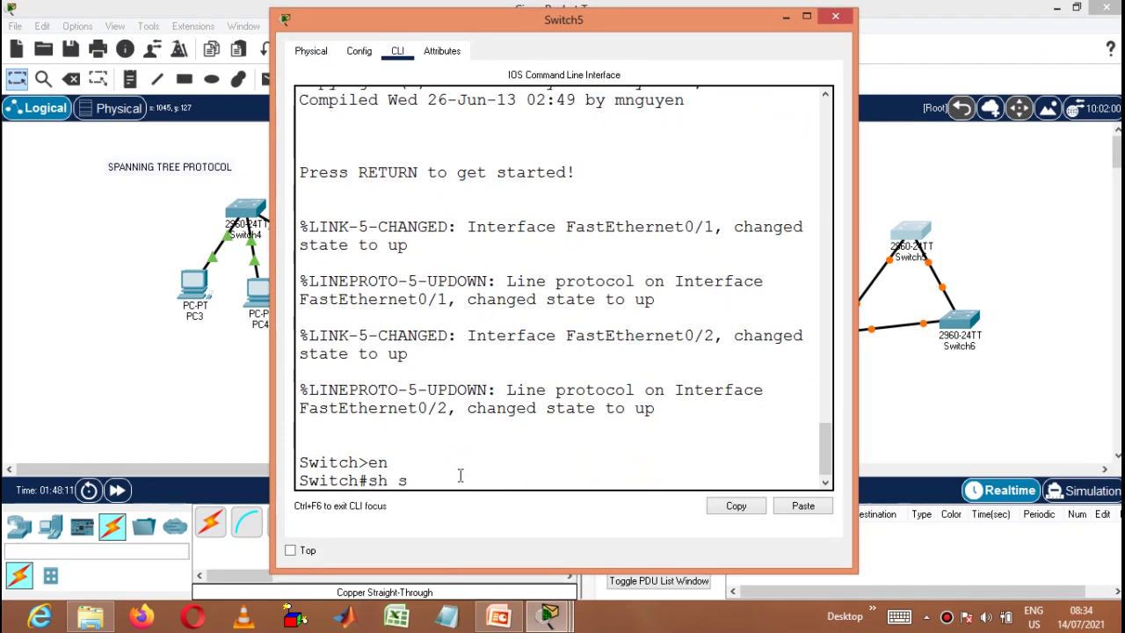
pyautogui.write('p')
pyautogui.press('Return')
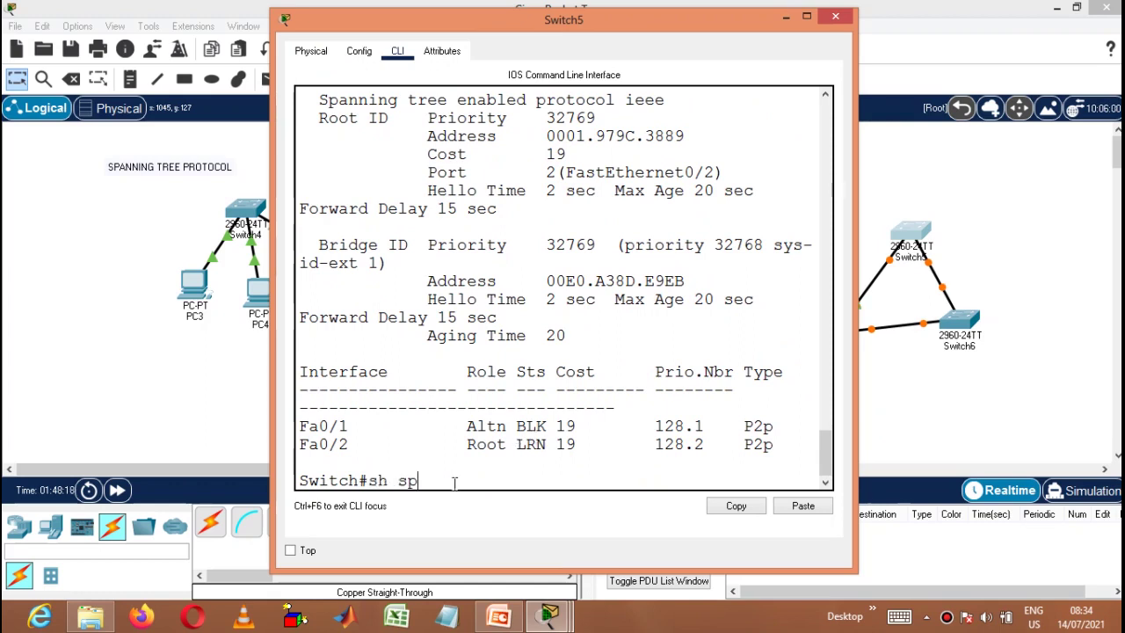
pyautogui.press('BackSpace')
pyautogui.press('BackSpace')
pyautogui.press('BackSpace')
pyautogui.press('BackSpace')
pyautogui.press('BackSpace')
pyautogui.write('sh')
pyautogui.press('BackSpace')
pyautogui.press('BackSpace')
pyautogui.press('BackSpace')
pyautogui.press('BackSpace')
pyautogui.press('BackSpace')
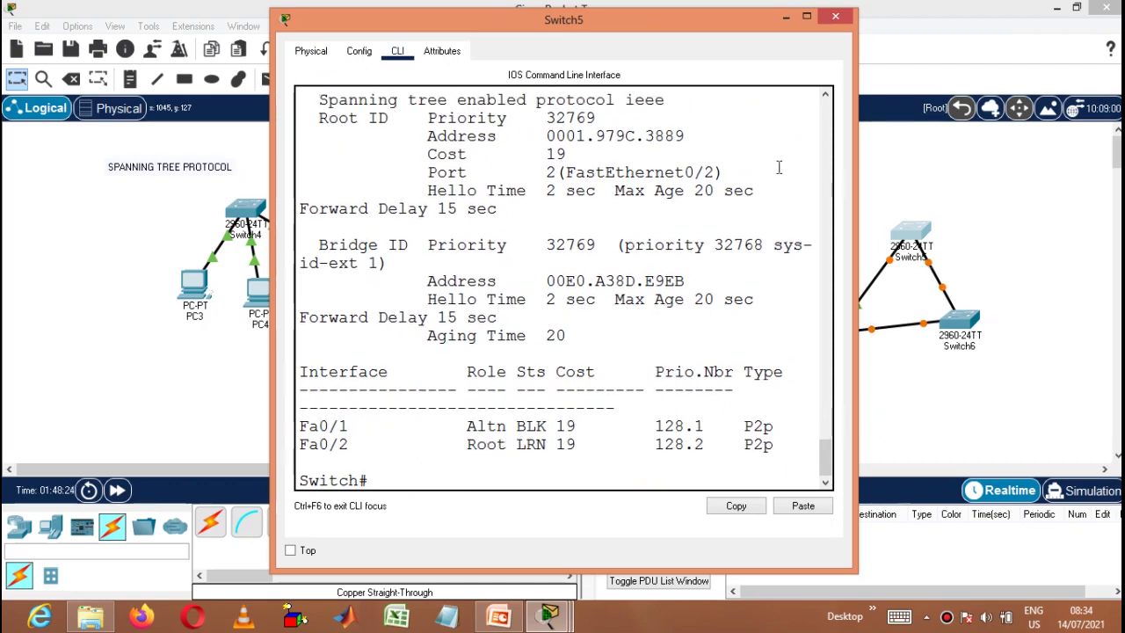
# Compare Switch5's link states in the topology with its spanning-tree output, leaving its window closed.
pyautogui.click(836, 18)
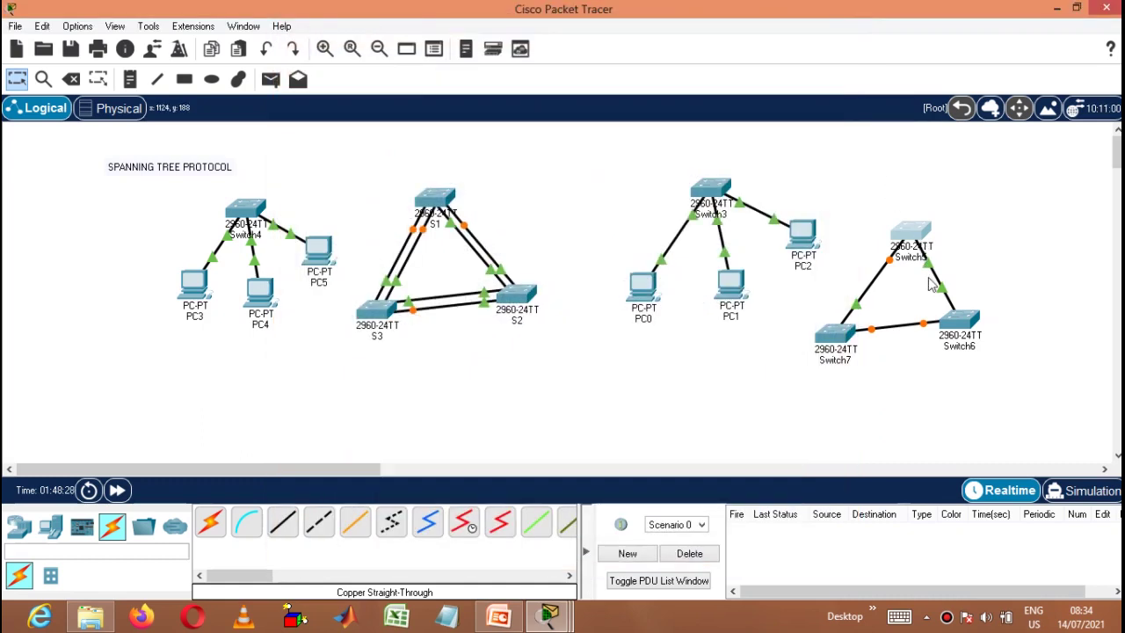
pyautogui.click(912, 235)
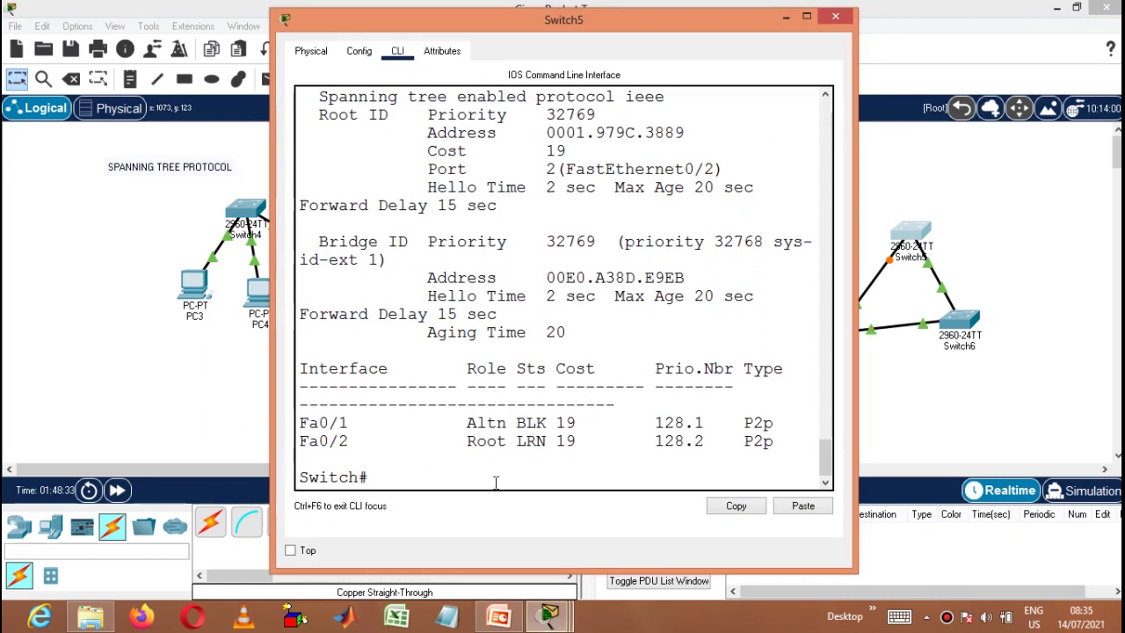
pyautogui.click(839, 19)
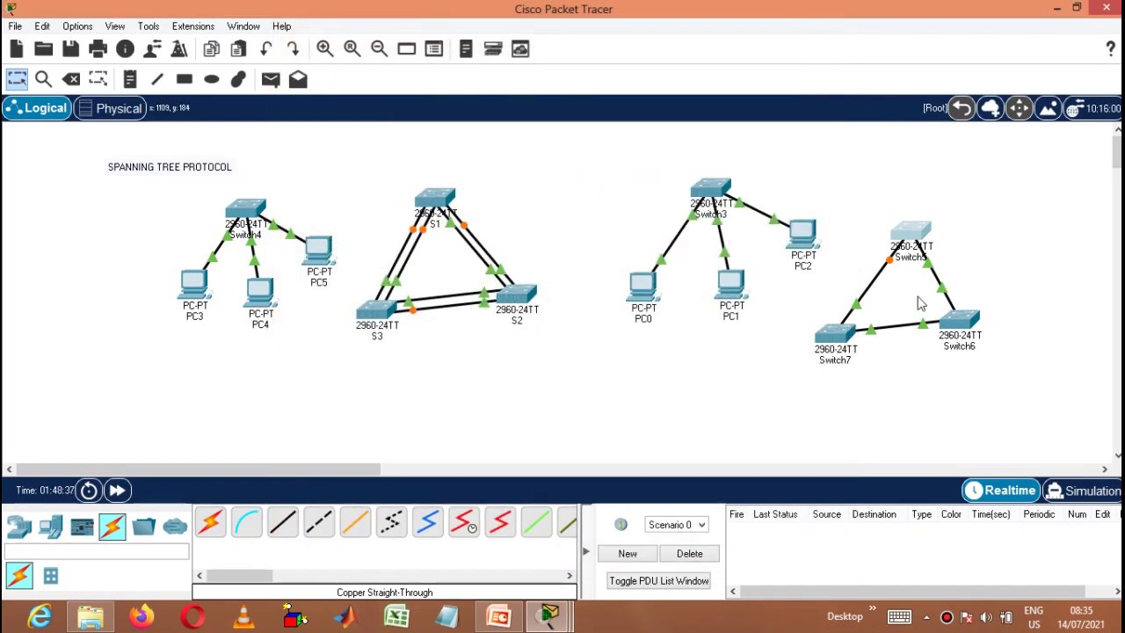
# Enter privileged mode in Switch6's command line and display its spanning-tree information with sh sp.
pyautogui.click(961, 325)
pyautogui.click(404, 53)
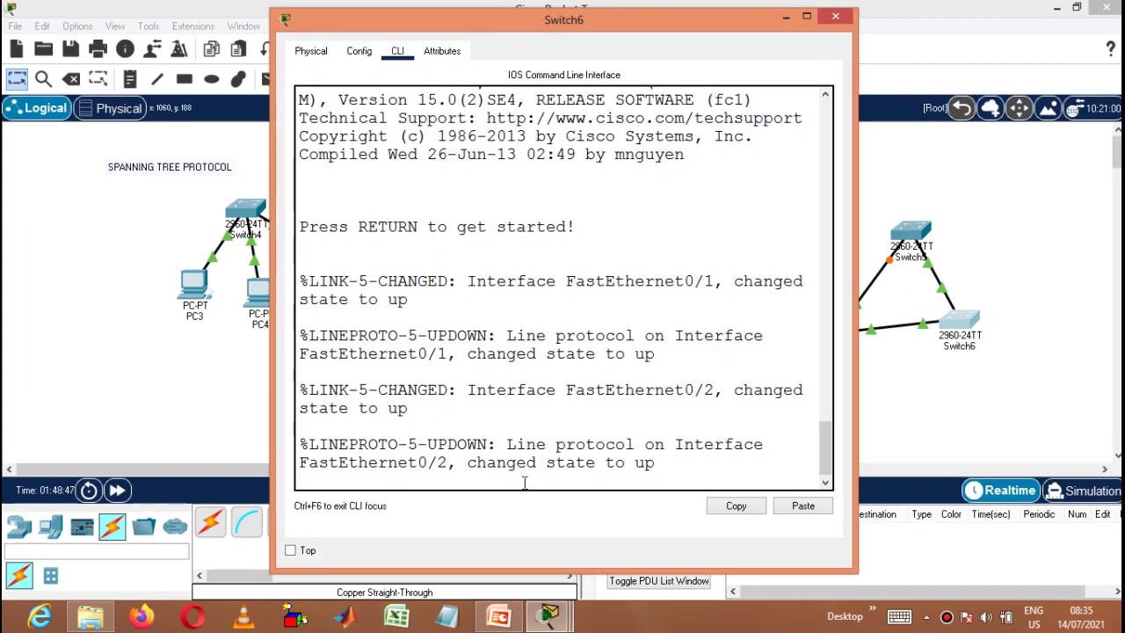
pyautogui.press('Return')
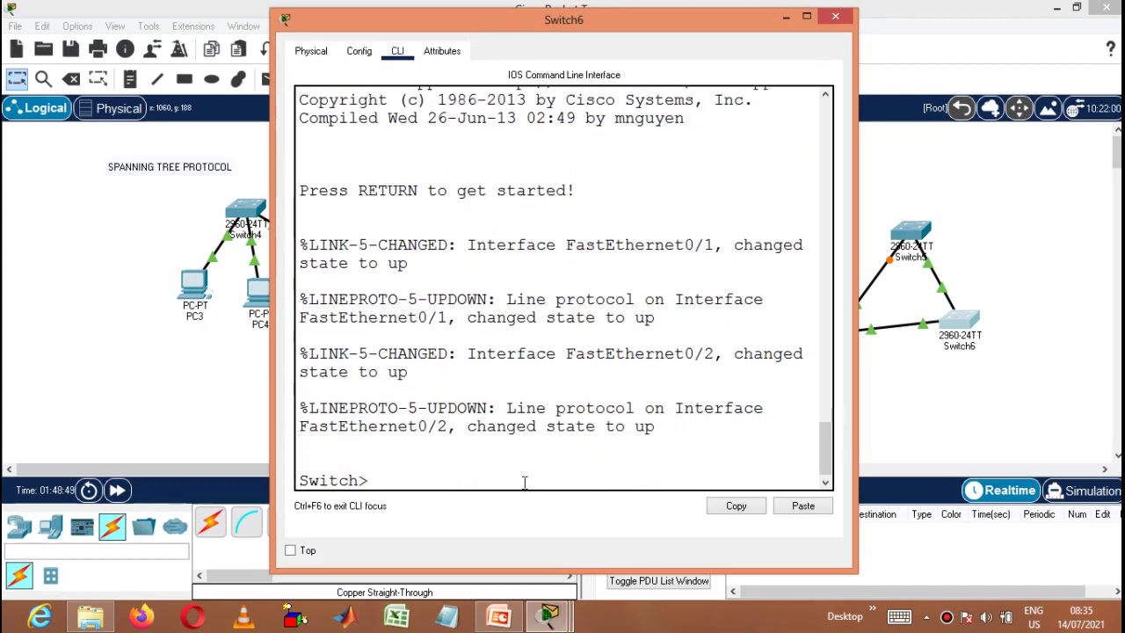
pyautogui.write('sh')
pyautogui.press('BackSpace')
pyautogui.write('en')
pyautogui.press('Return')
pyautogui.write('sh')
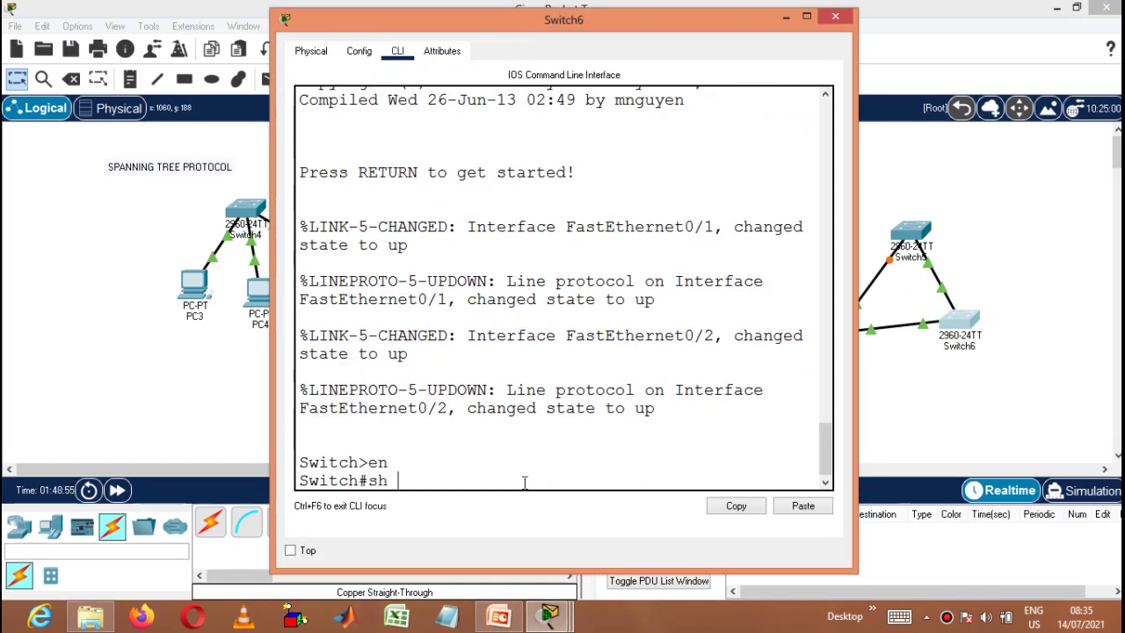
pyautogui.write(' sp')
pyautogui.press('Return')
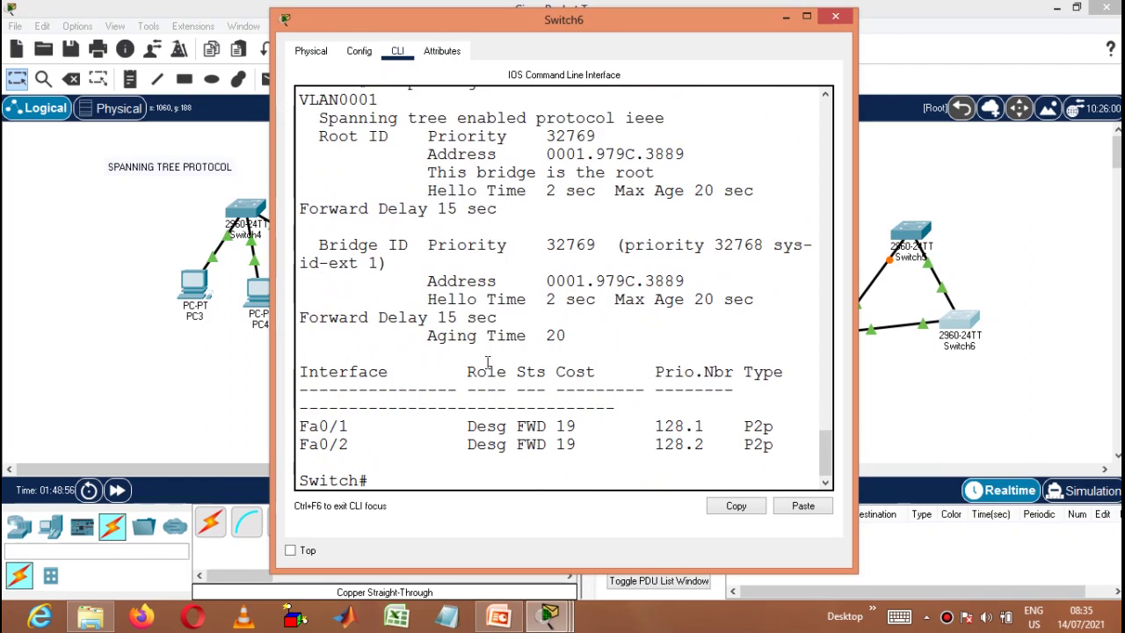
# Examine the root bridge line and the Fa0/1 and Fa0/2 port states in Switch6's spanning-tree output, leaving its window closed.
pyautogui.moveTo(426, 179); pyautogui.dragTo(648, 173)
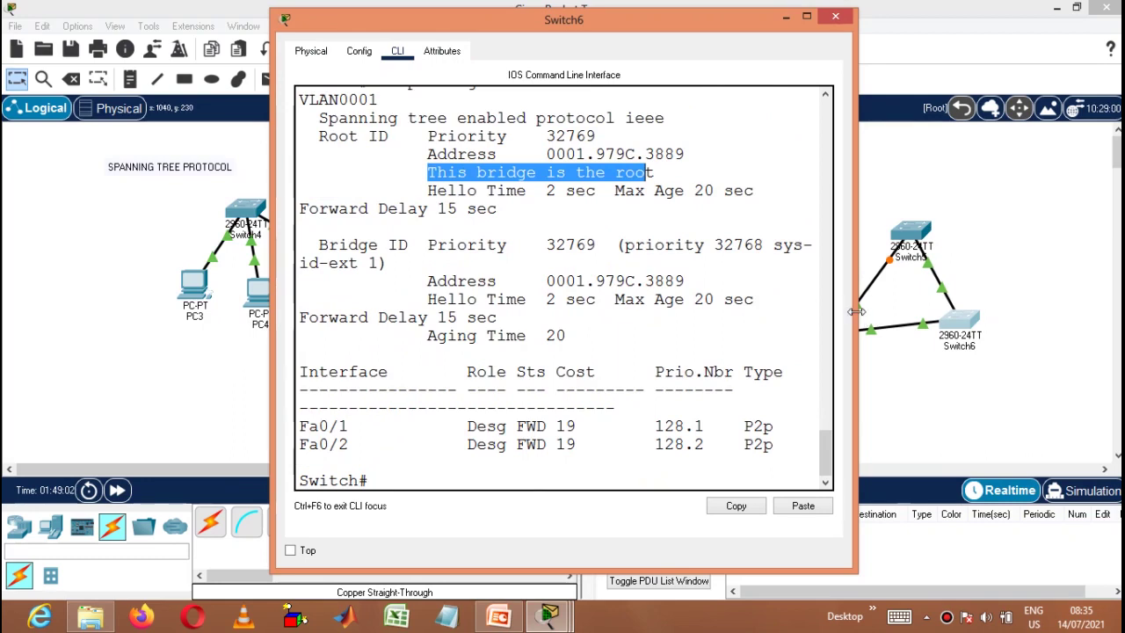
pyautogui.moveTo(857, 311); pyautogui.dragTo(1005, 273)
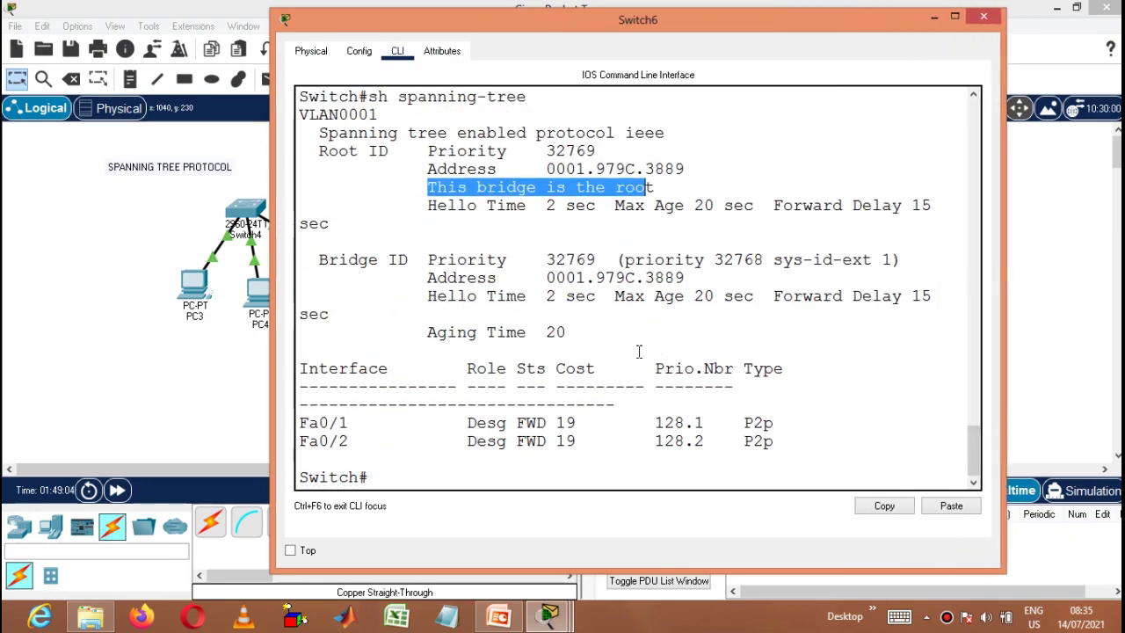
pyautogui.moveTo(518, 424); pyautogui.dragTo(548, 447)
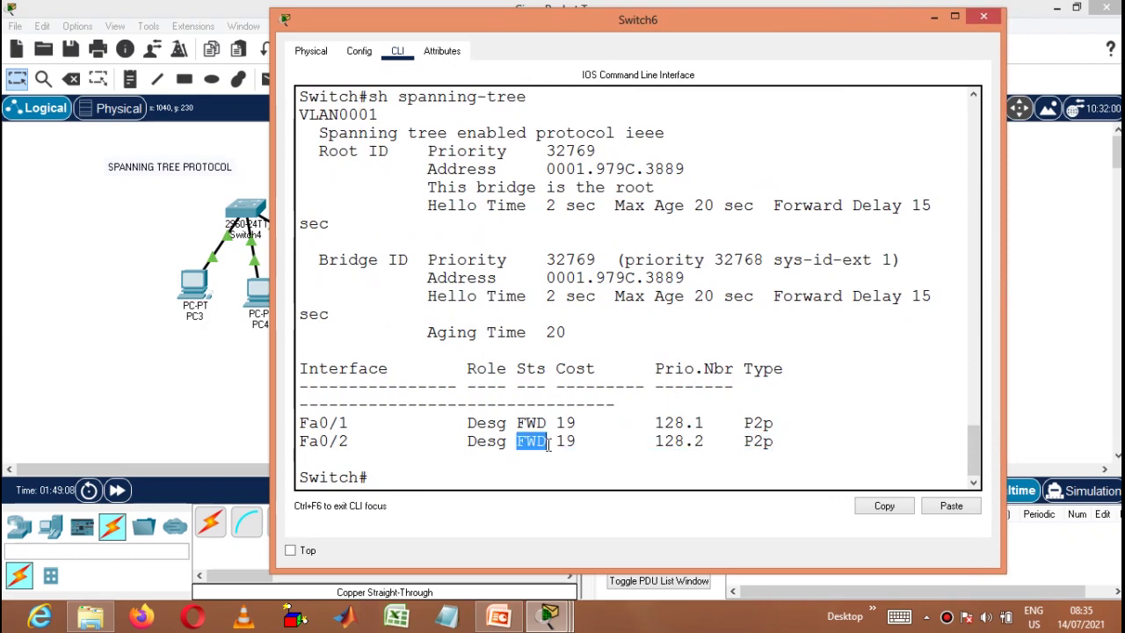
pyautogui.click(985, 20)
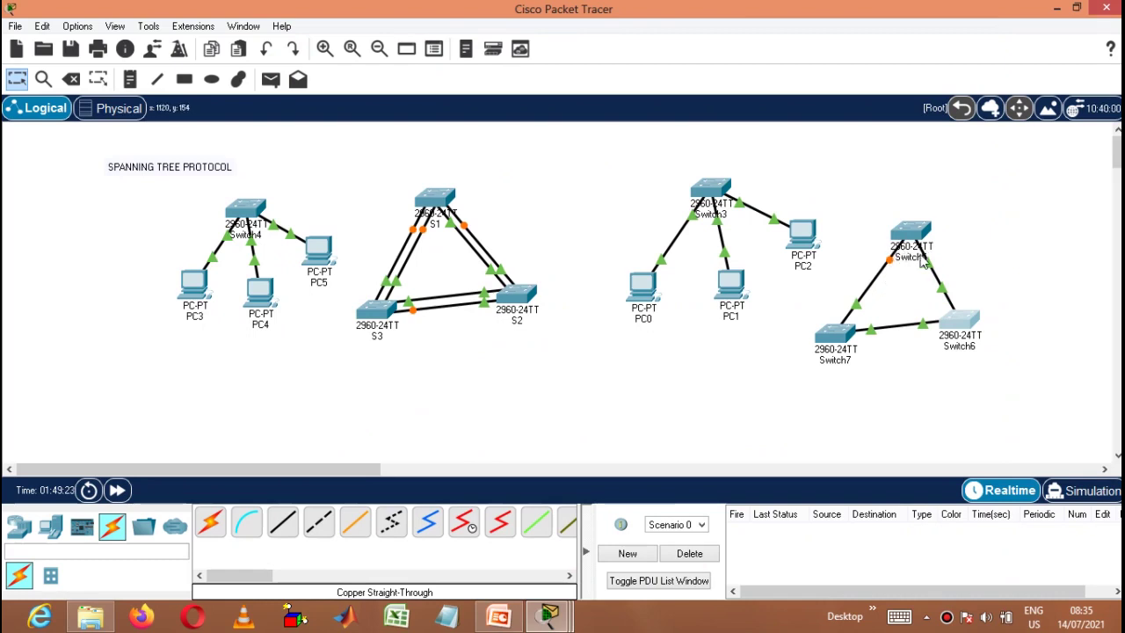
# Enter global configuration mode in Switch5's command line with conf t.
pyautogui.moveTo(933, 276)
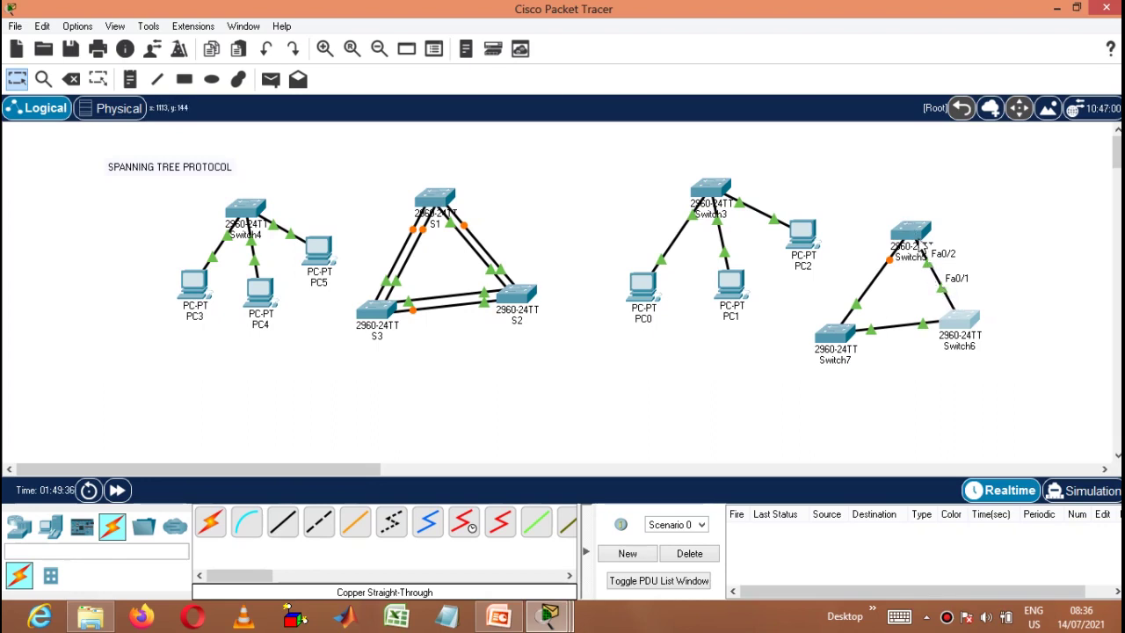
pyautogui.click(914, 236)
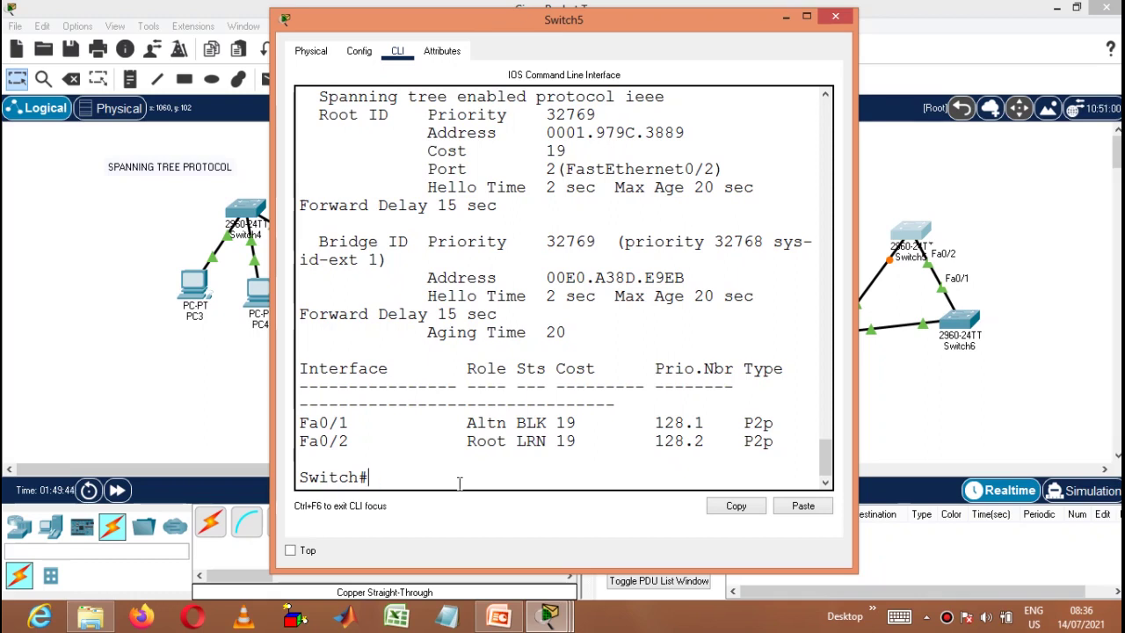
pyautogui.write('cong')
pyautogui.write(' t')
pyautogui.press('Return')
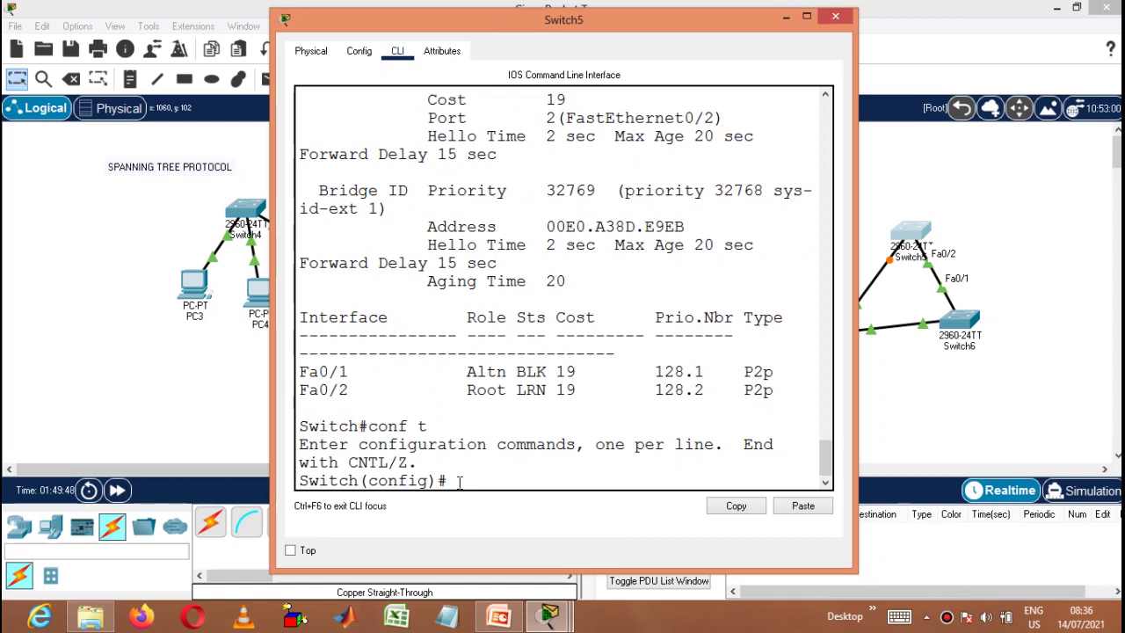
# Shut down interface FastEthernet 0/1 on Switch5 and return to the topology.
pyautogui.write('in')
pyautogui.press('Tab')
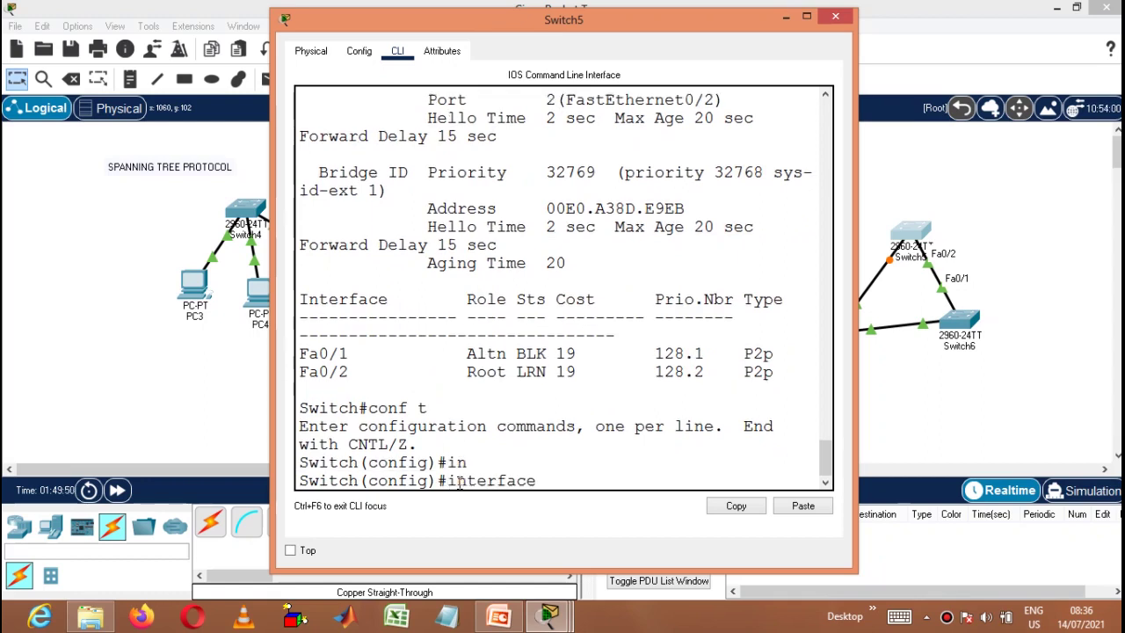
pyautogui.write('fas')
pyautogui.press('Tab')
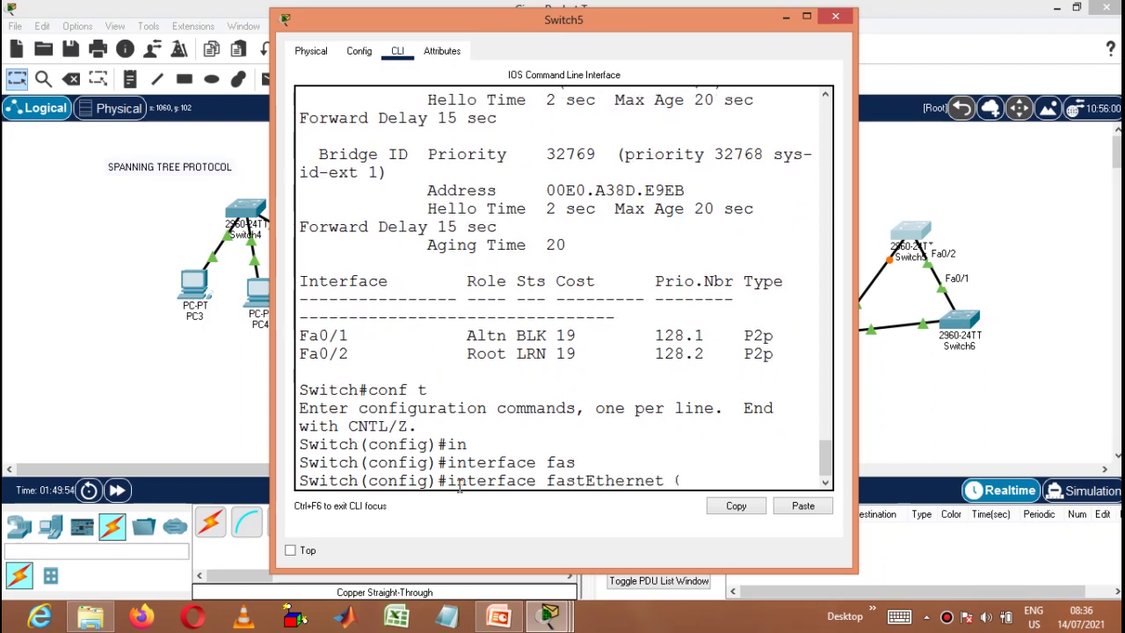
pyautogui.write('0/1')
pyautogui.press('Return')
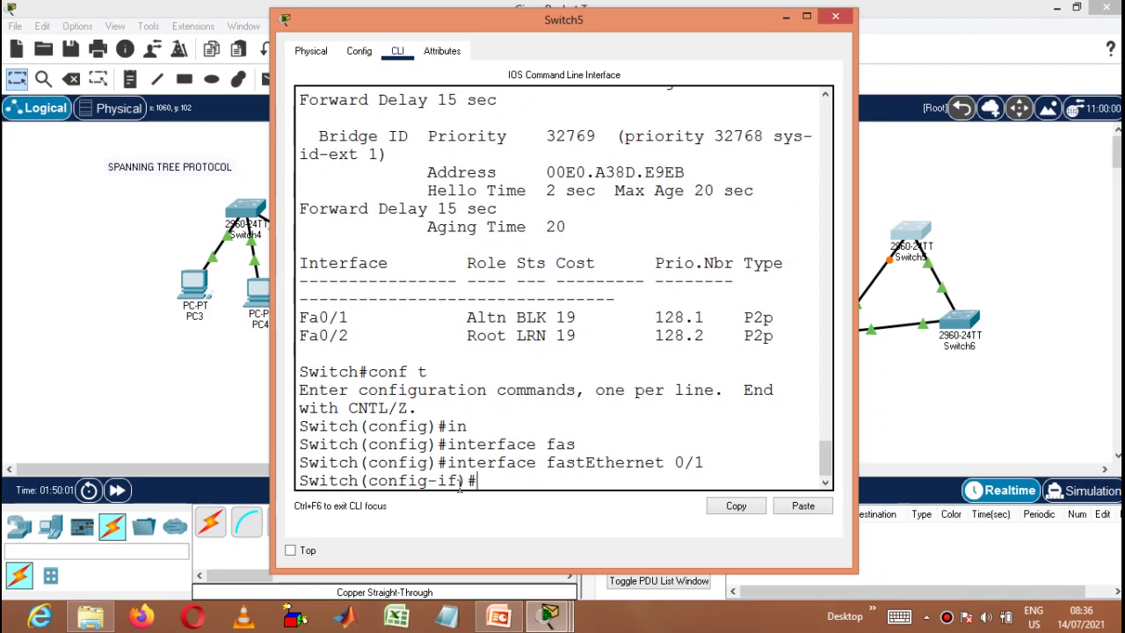
pyautogui.write('shu')
pyautogui.press('Tab')
pyautogui.press('Return')
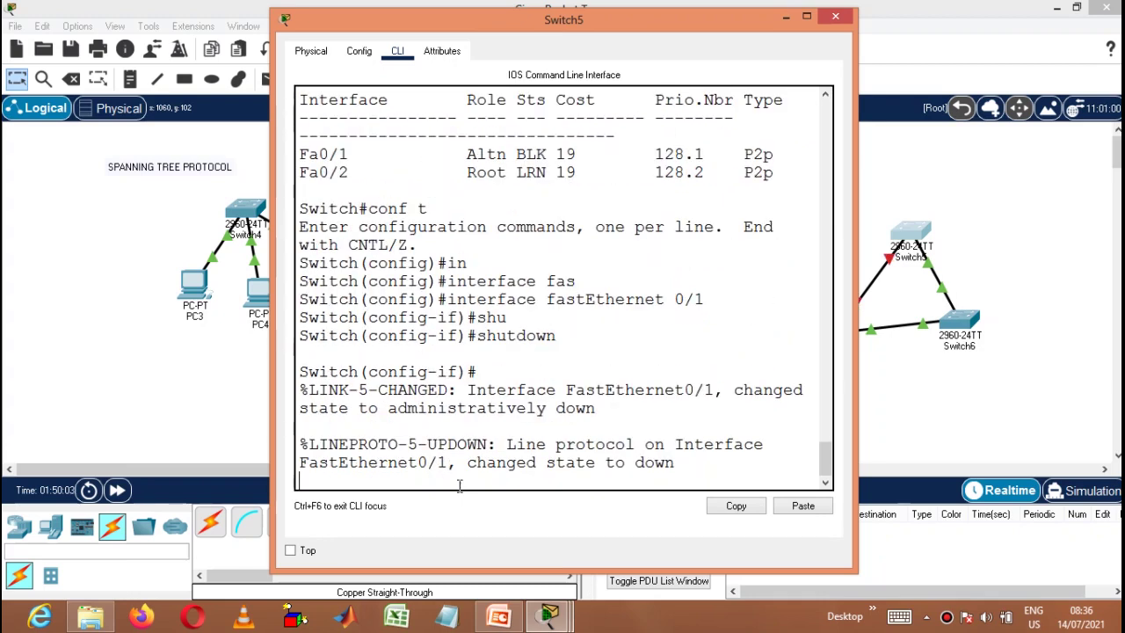
pyautogui.click(834, 16)
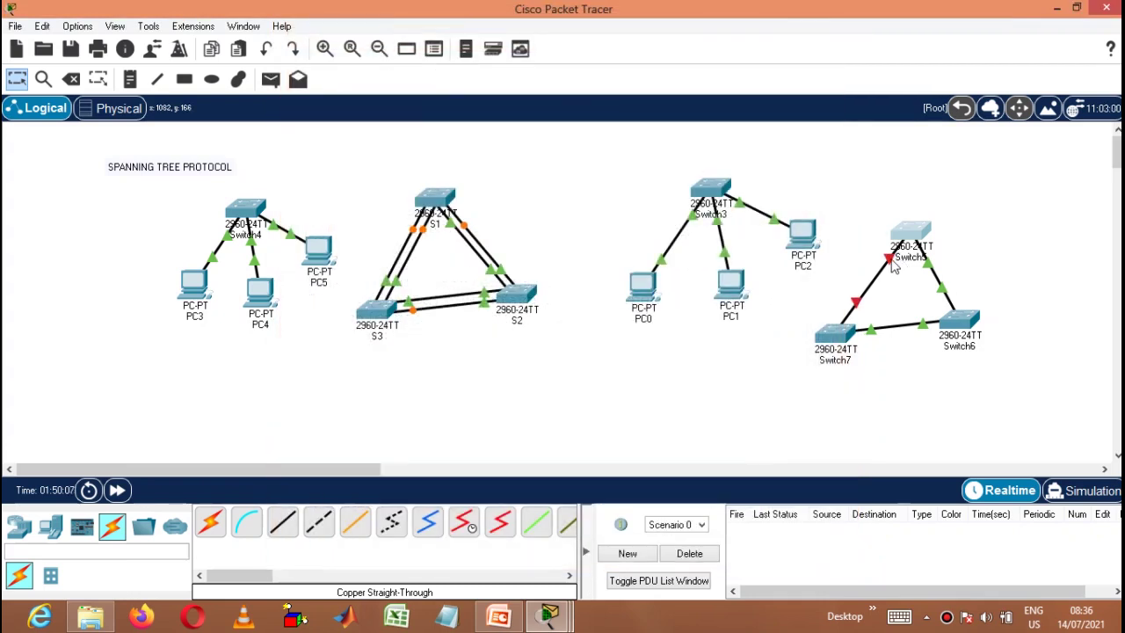
# Check the port labels on the Switch5–Switch7 link, and re-enable Switch5's FastEthernet 0/1 with no shu.
pyautogui.moveTo(894, 268)
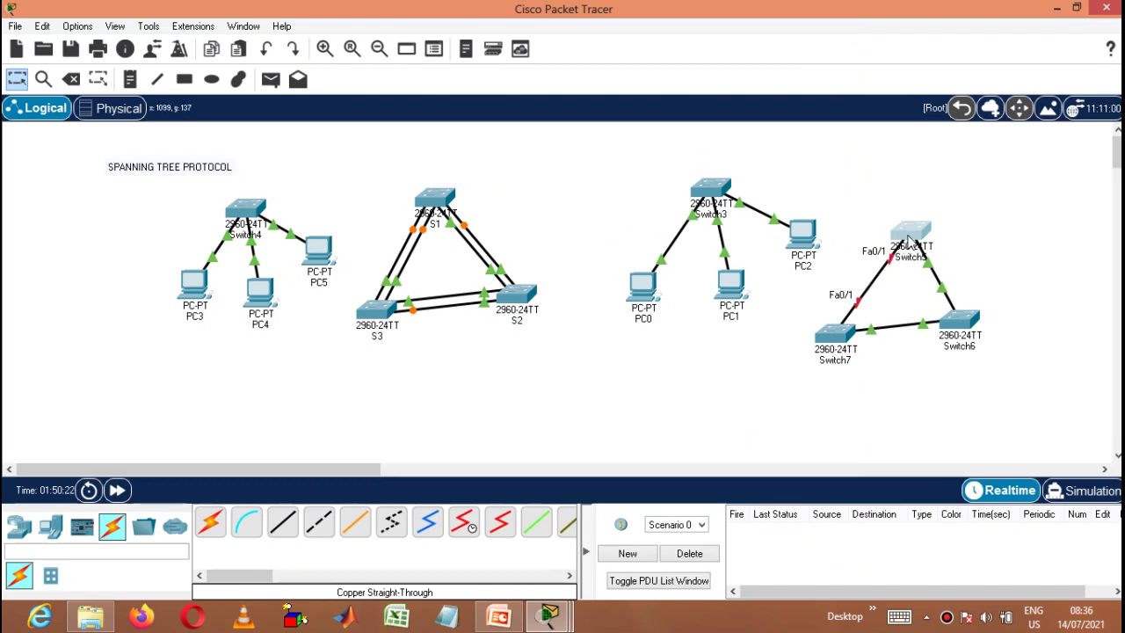
pyautogui.click(910, 241)
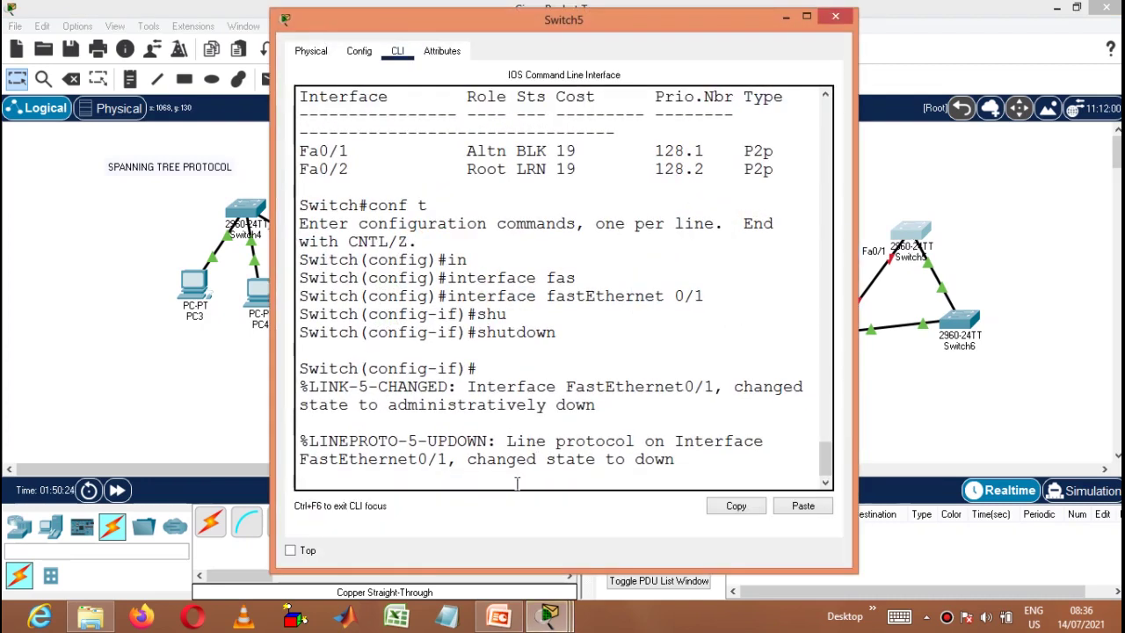
pyautogui.press('Return')
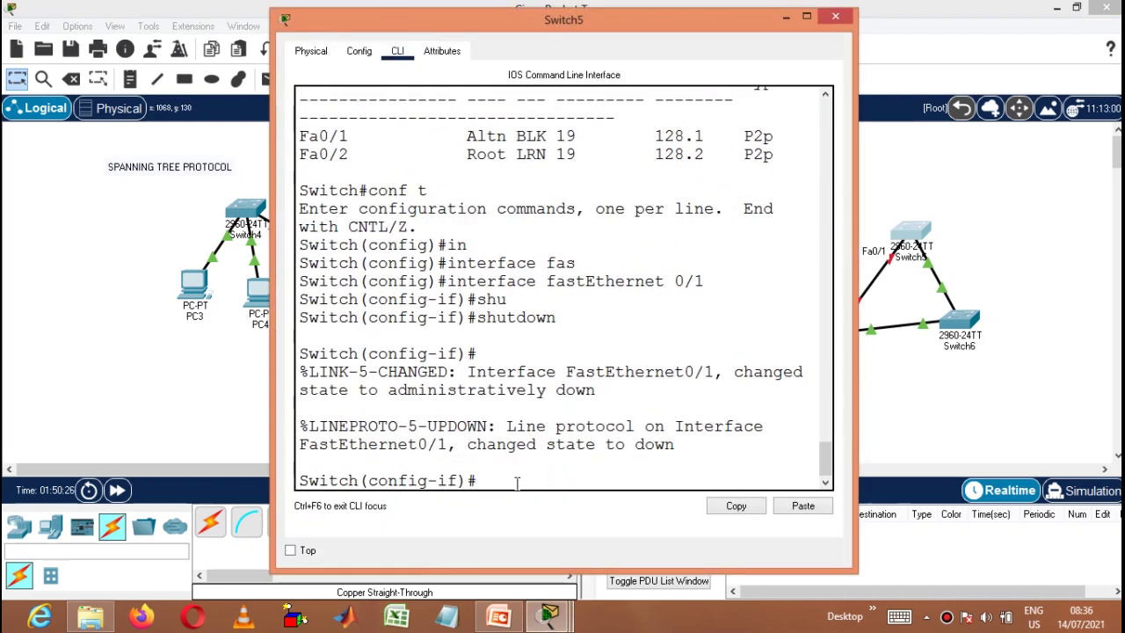
pyautogui.write('no shu')
pyautogui.press('Return')
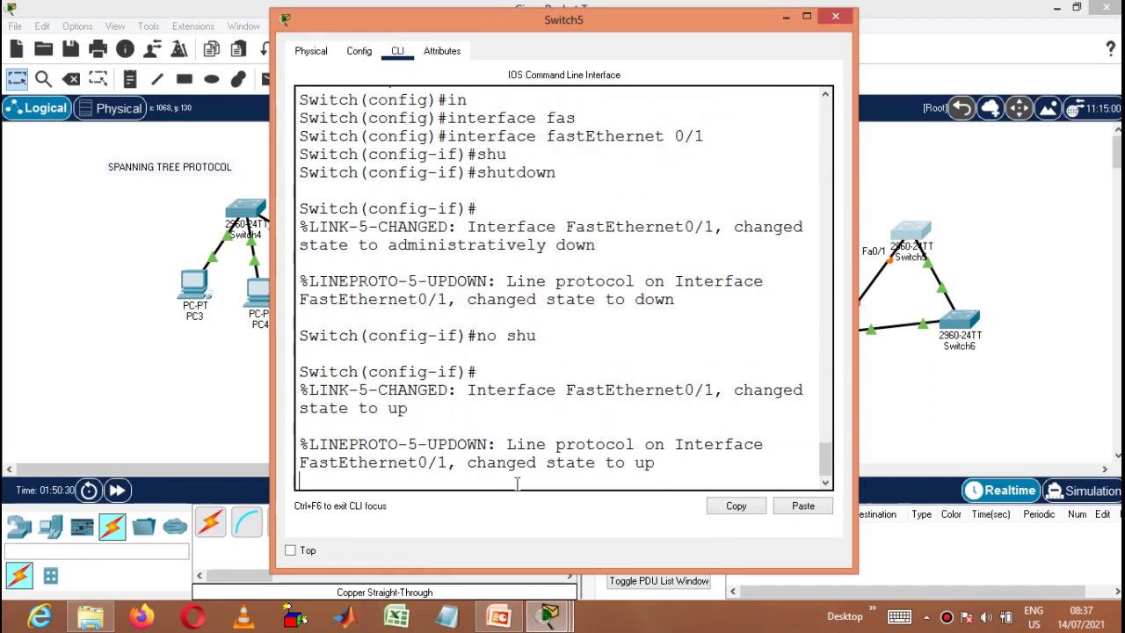
pyautogui.write('n')
pyautogui.press('BackSpace')
pyautogui.press('Return')
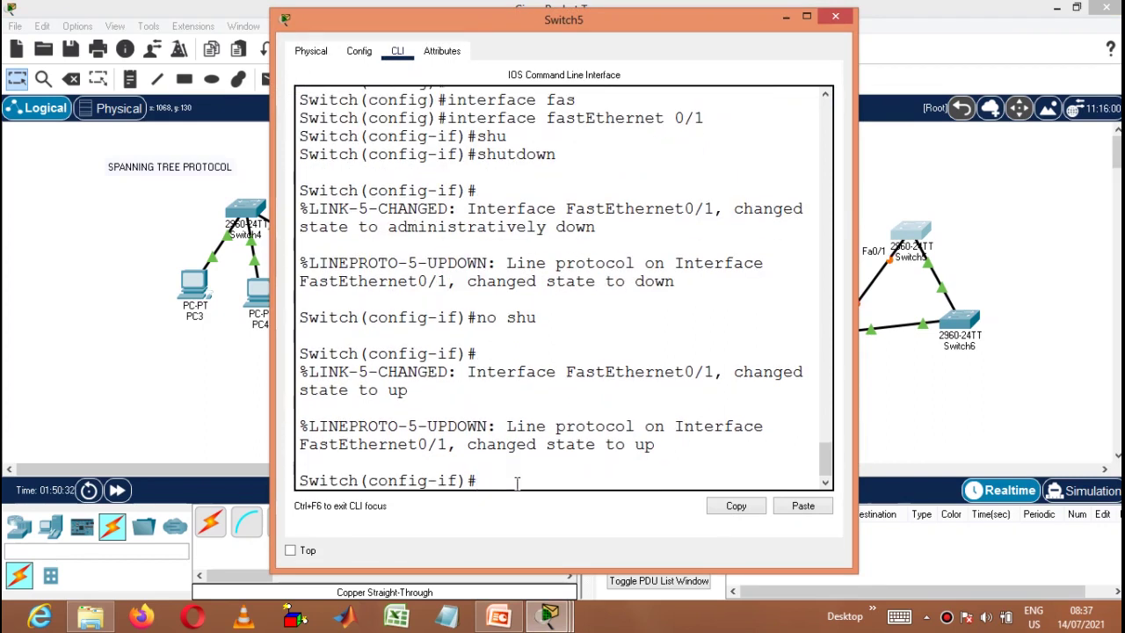
pyautogui.click(834, 17)
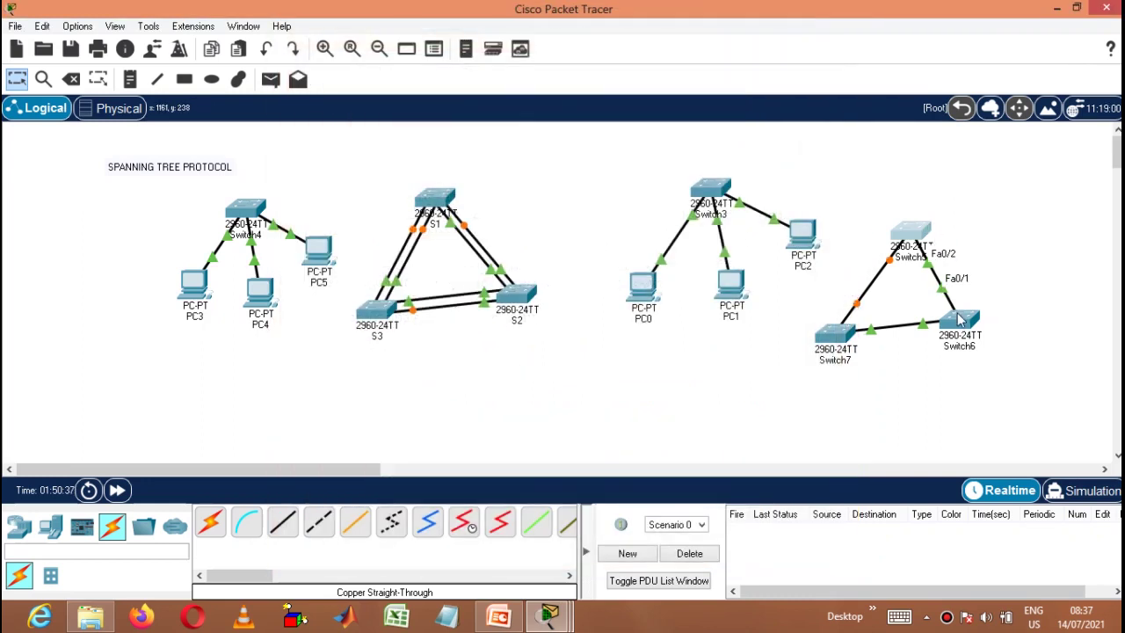
# Exit Switch5's current interface configuration, and shut down interface FastEthernet 0/2, the port facing Switch6.
pyautogui.click(913, 235)
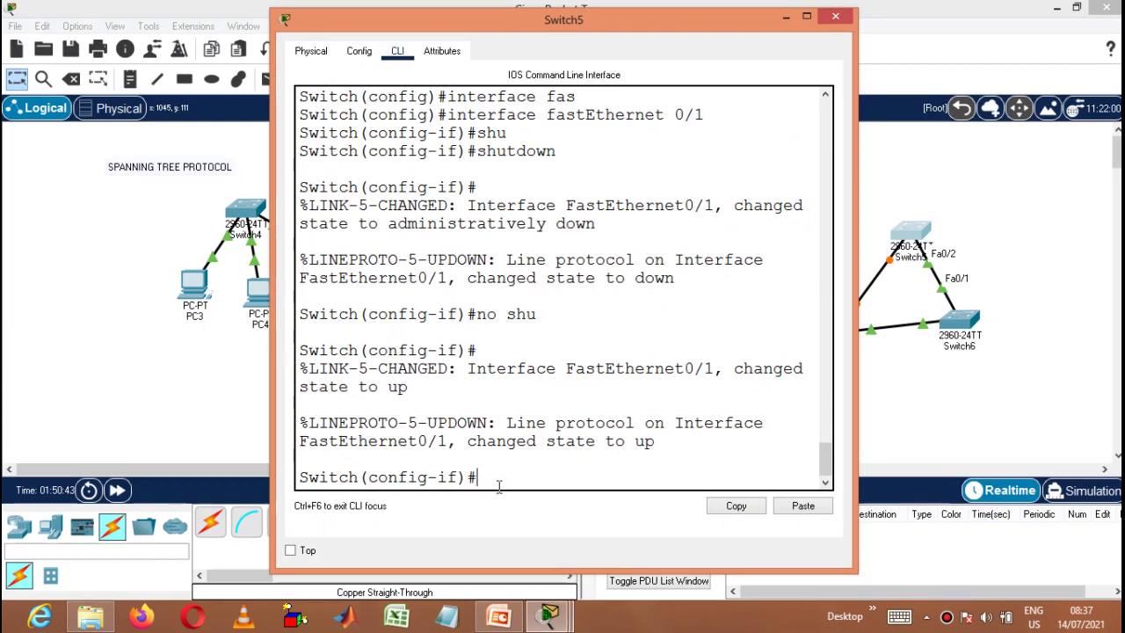
pyautogui.write('it')
pyautogui.press('Return')
pyautogui.write('in')
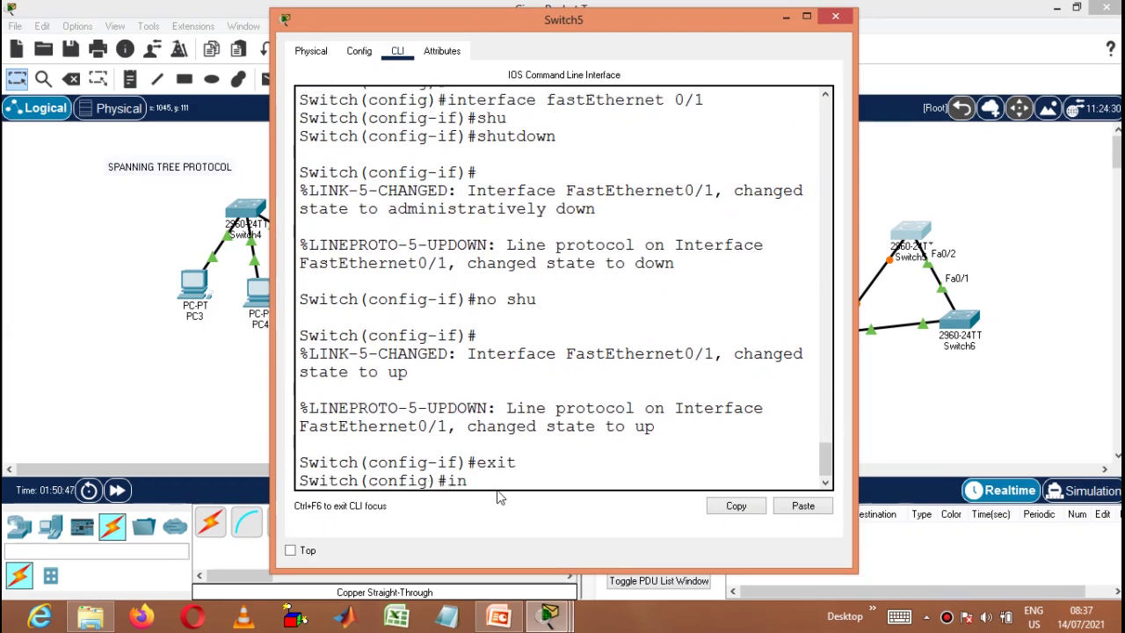
pyautogui.press('Tab')
pyautogui.write('f')
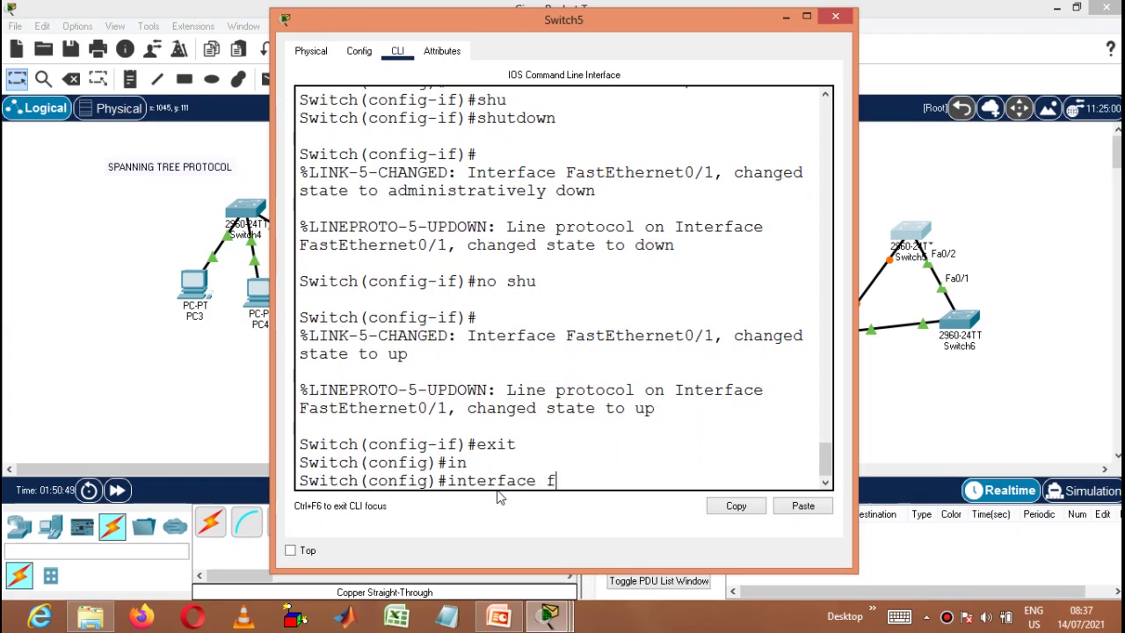
pyautogui.write('as')
pyautogui.press('Tab')
pyautogui.write('0/')
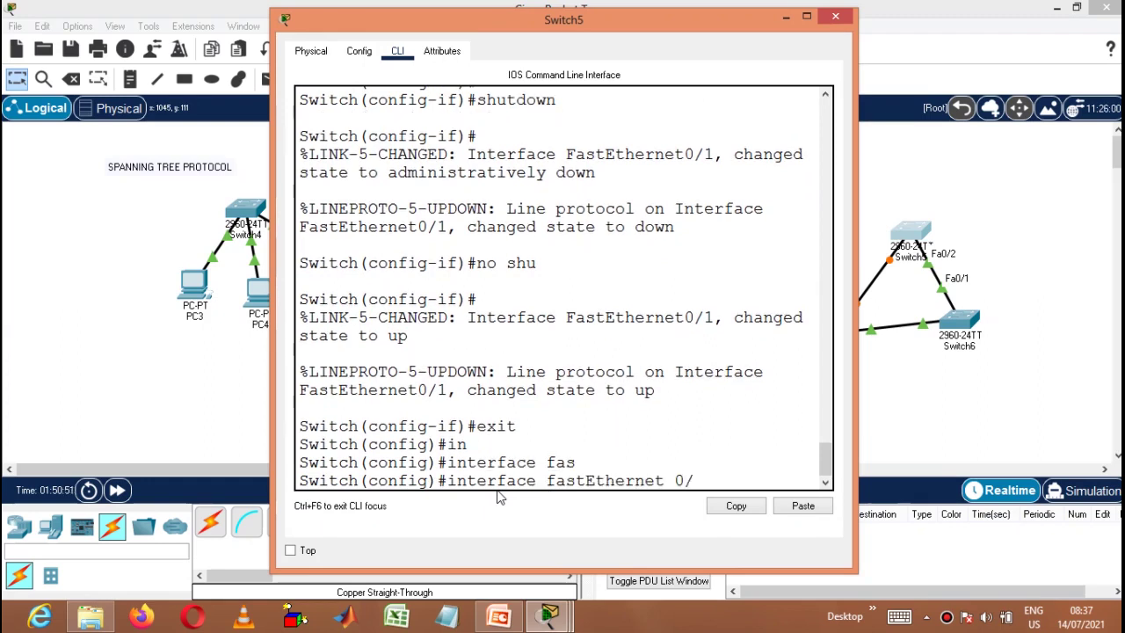
pyautogui.write('2')
pyautogui.press('Return')
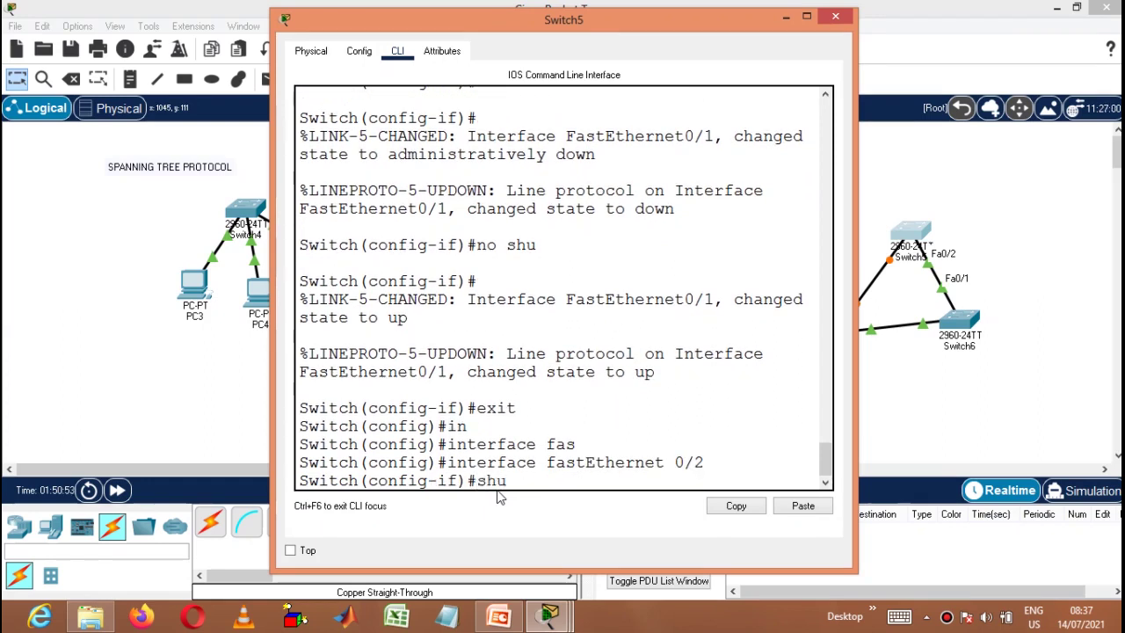
pyautogui.write('shu')
pyautogui.press('Tab')
pyautogui.press('Return')
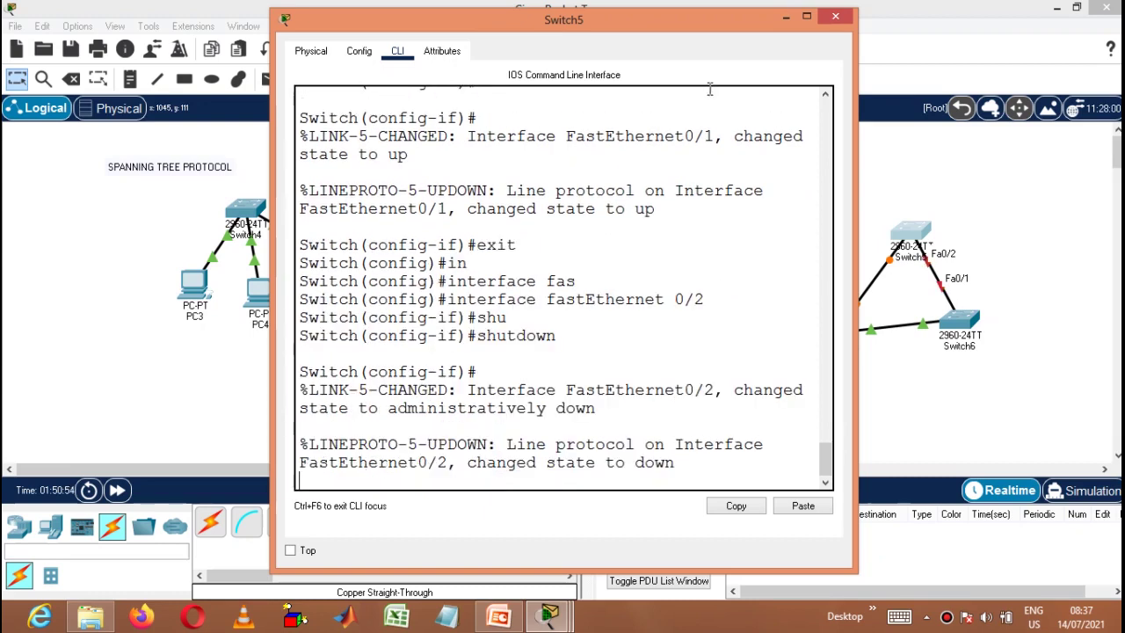
pyautogui.click(835, 16)
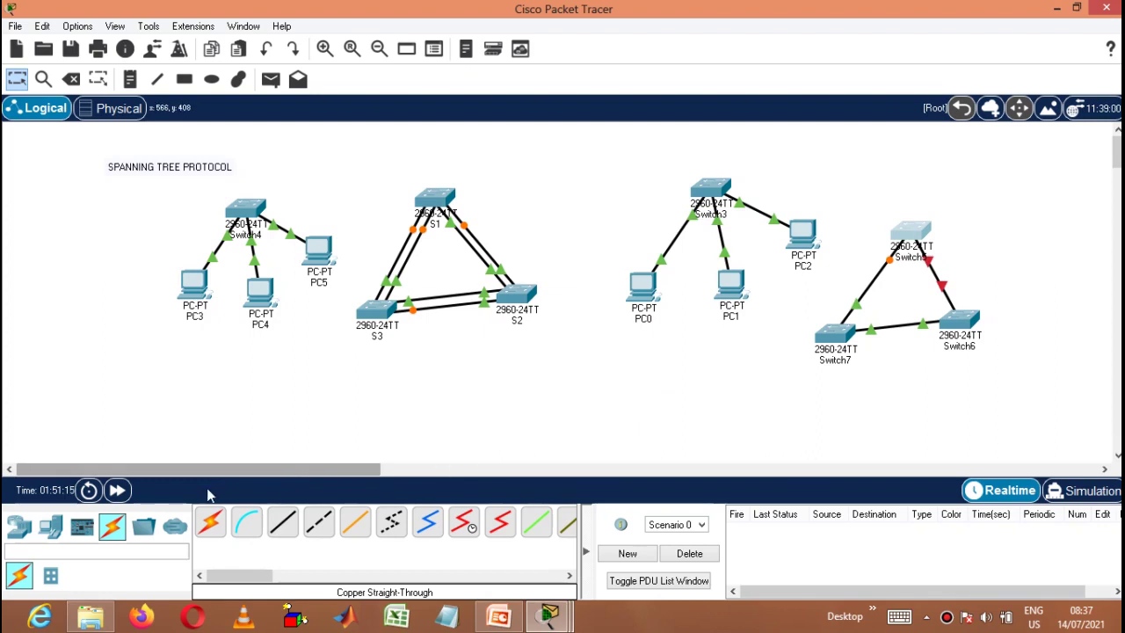
# Fast-forward the simulation time and check the link states and port labels in the Switch5, Switch6 and Switch7 triangle.
pyautogui.click(117, 493)
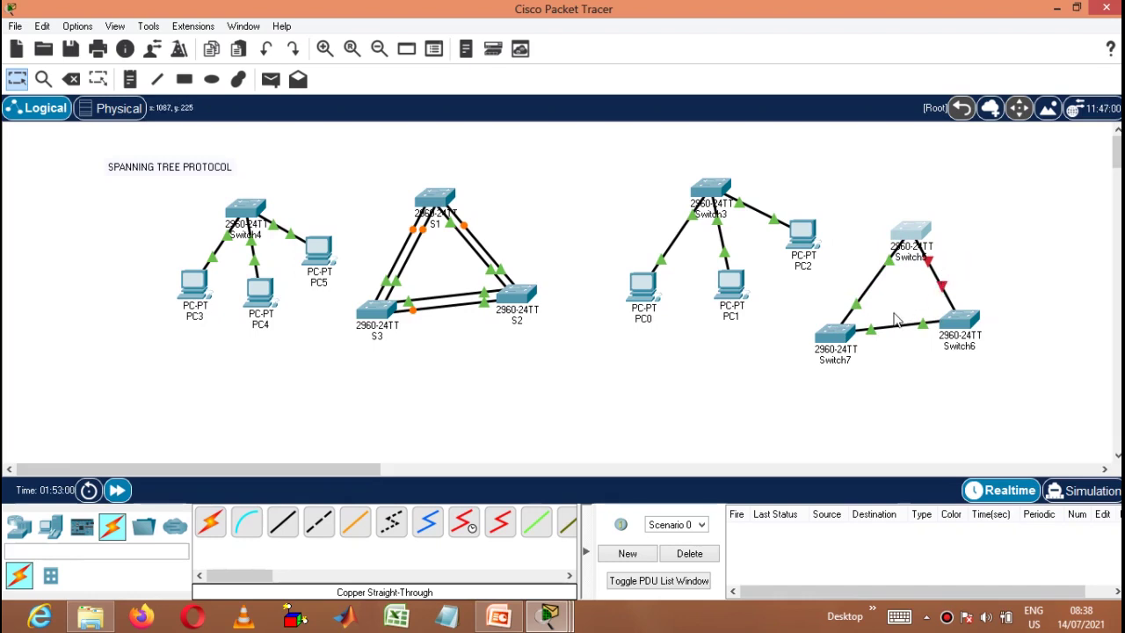
pyautogui.moveTo(895, 332)
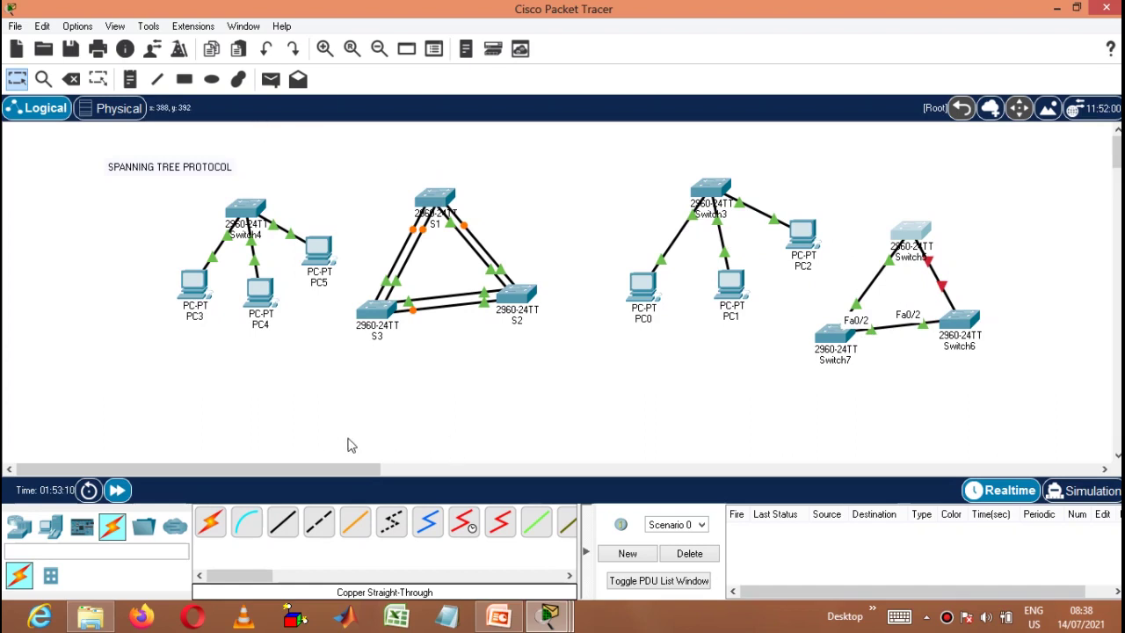
pyautogui.moveTo(547, 621)
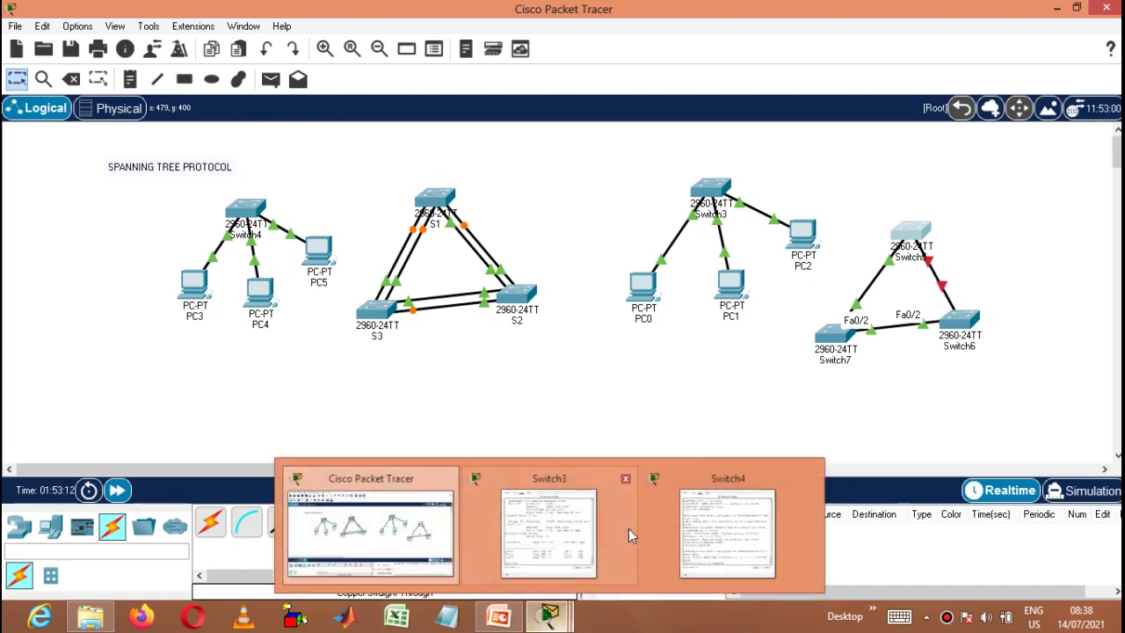
pyautogui.click(946, 618)
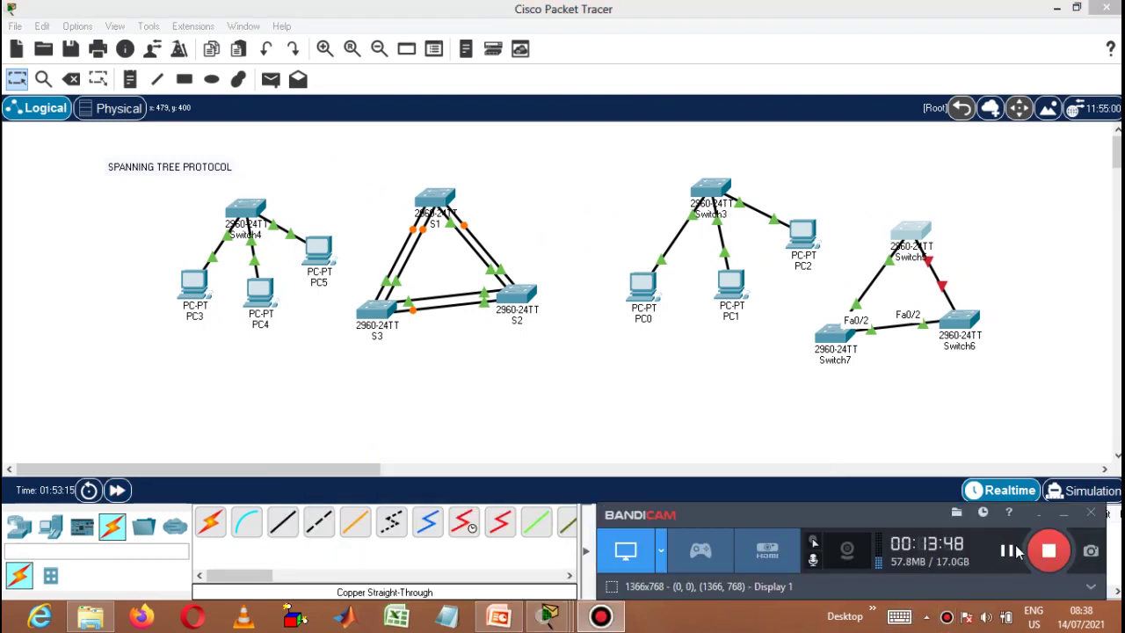